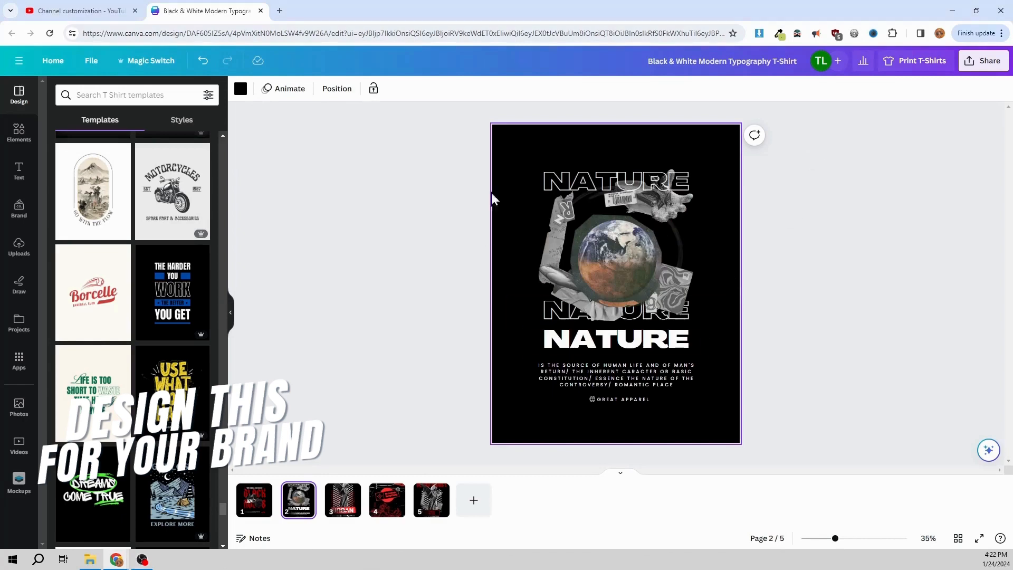
Step: Review pages 3, 4 and 5 of the T-shirt design and return to the Black Roses artwork on page 1
{"action": "left_click", "coordinate": [337, 508]}
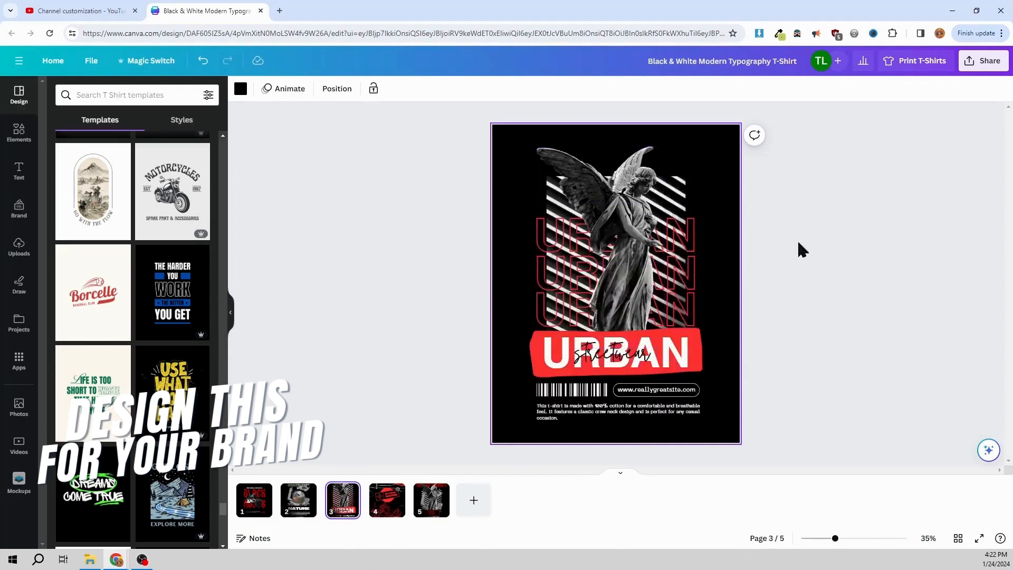
{"action": "left_click", "coordinate": [380, 513]}
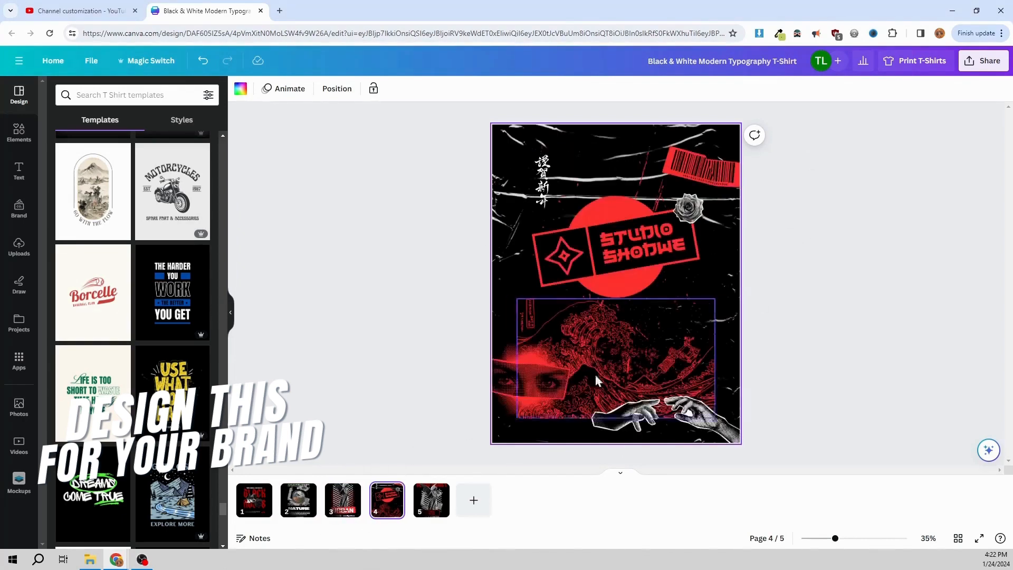
{"action": "left_click", "coordinate": [437, 506]}
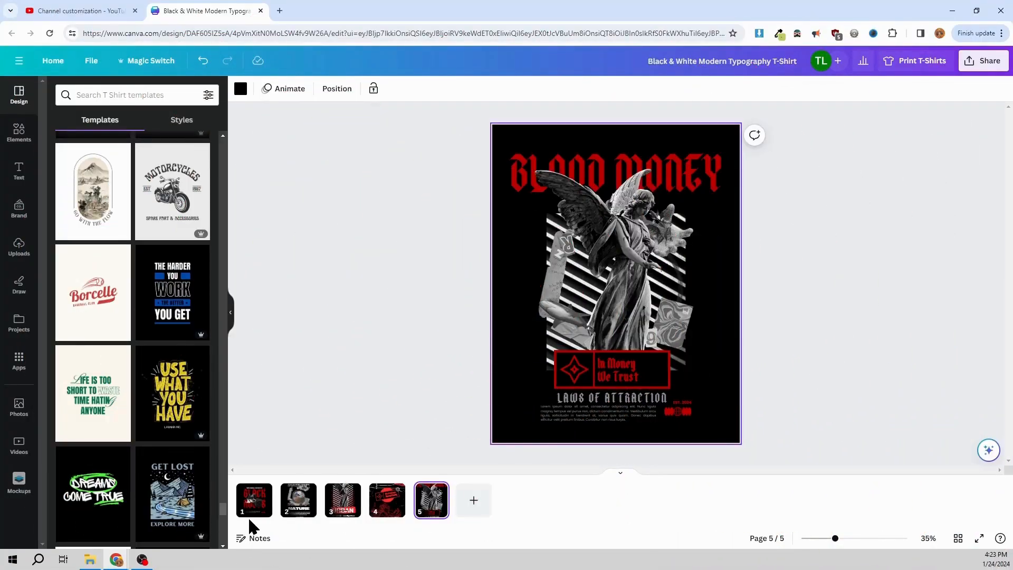
{"action": "left_click", "coordinate": [256, 503]}
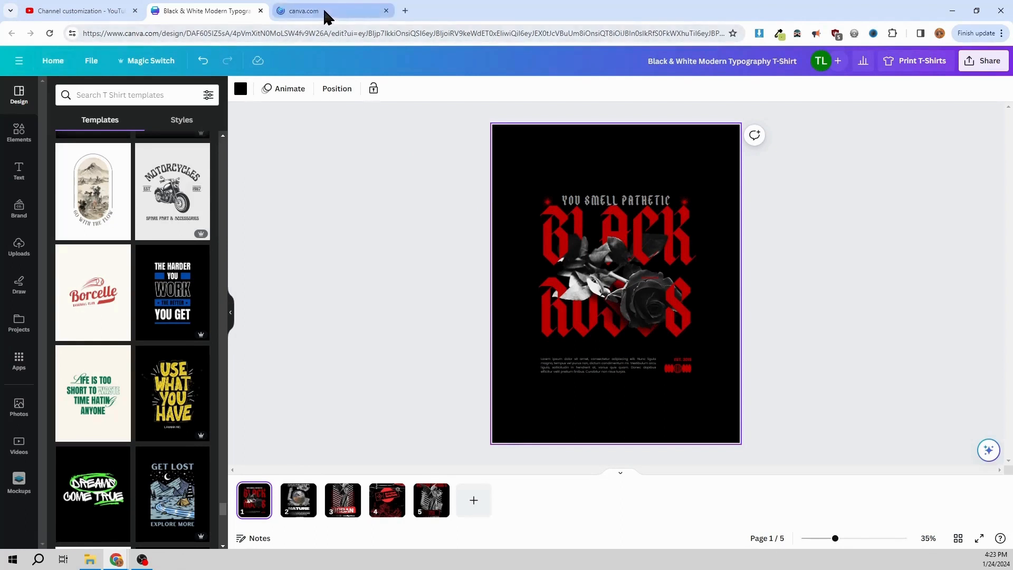
Step: Search the Canva home page for "t shirt" templates
{"action": "left_click", "coordinate": [327, 16]}
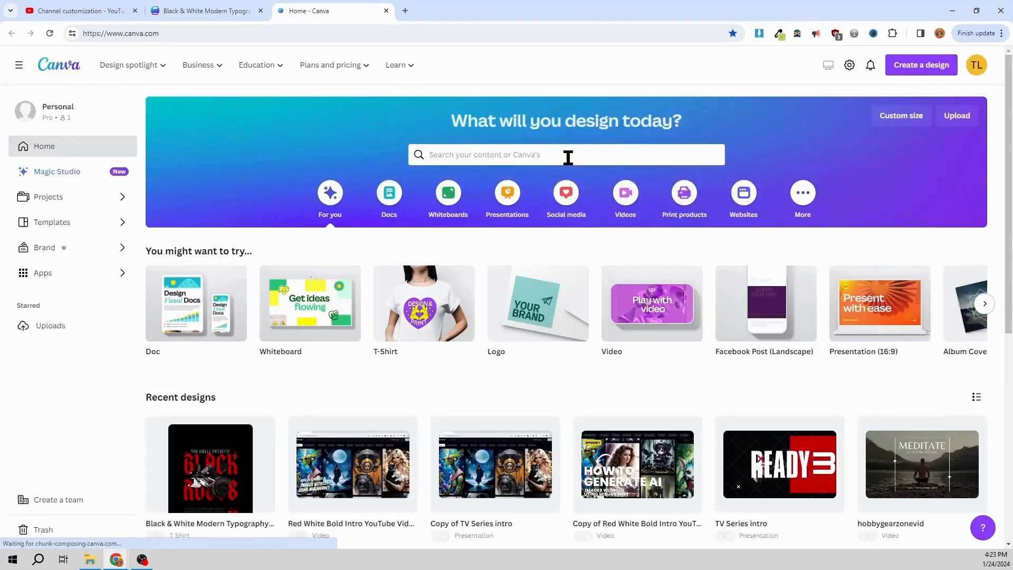
{"action": "left_click", "coordinate": [568, 157]}
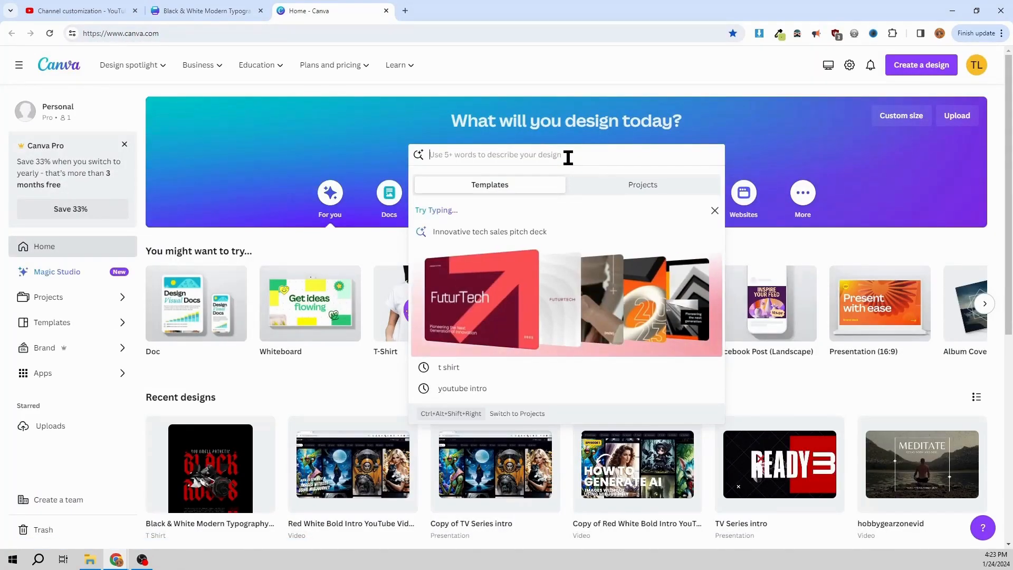
{"action": "type", "text": "t"}
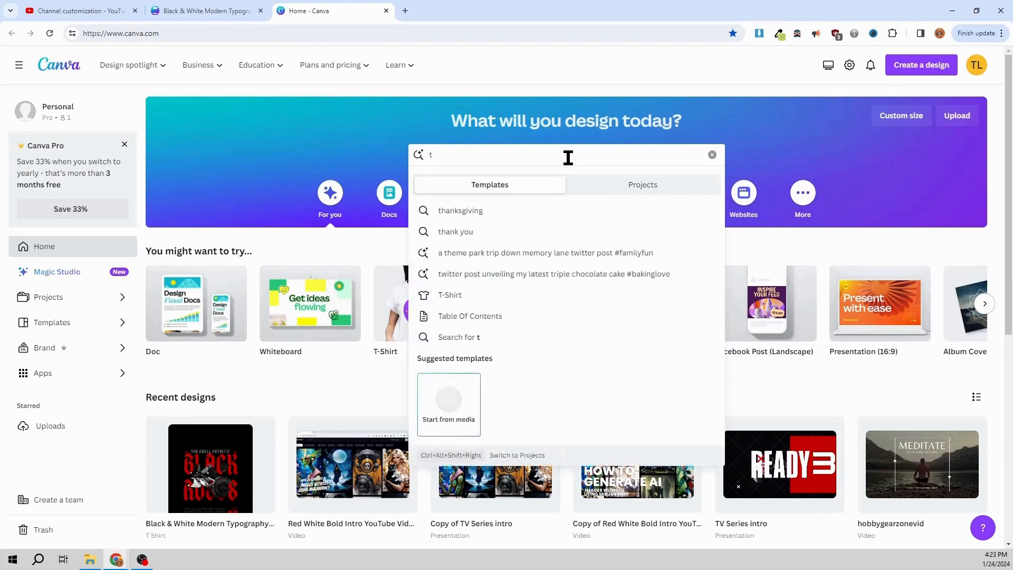
{"action": "type", "text": " shirt"}
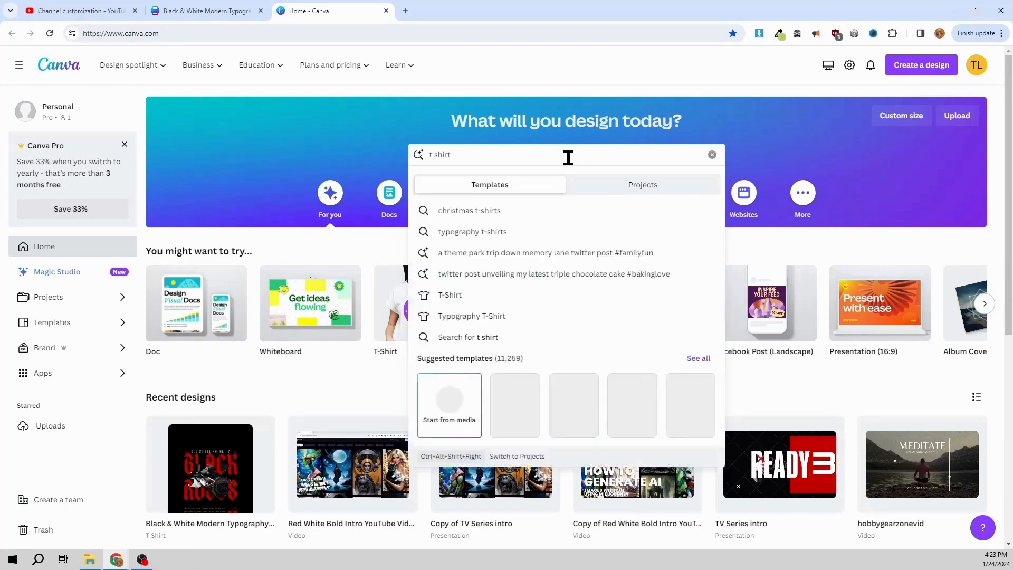
{"action": "key", "text": "Return"}
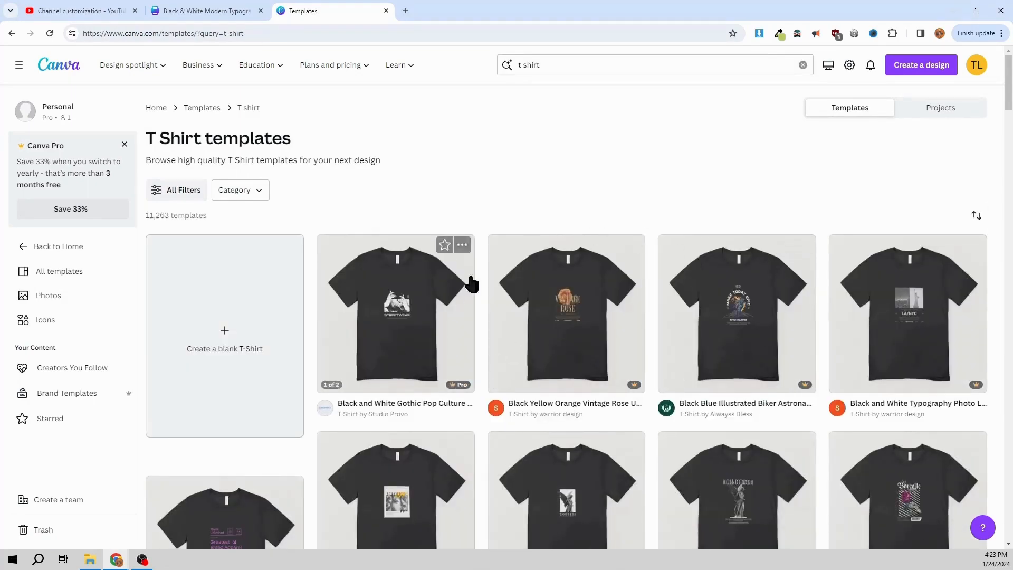
Step: Examine the range of T-shirt templates in the search results, then go back to the start of the list
{"action": "scroll", "coordinate": [701, 364], "scroll_direction": "down", "scroll_amount": 3}
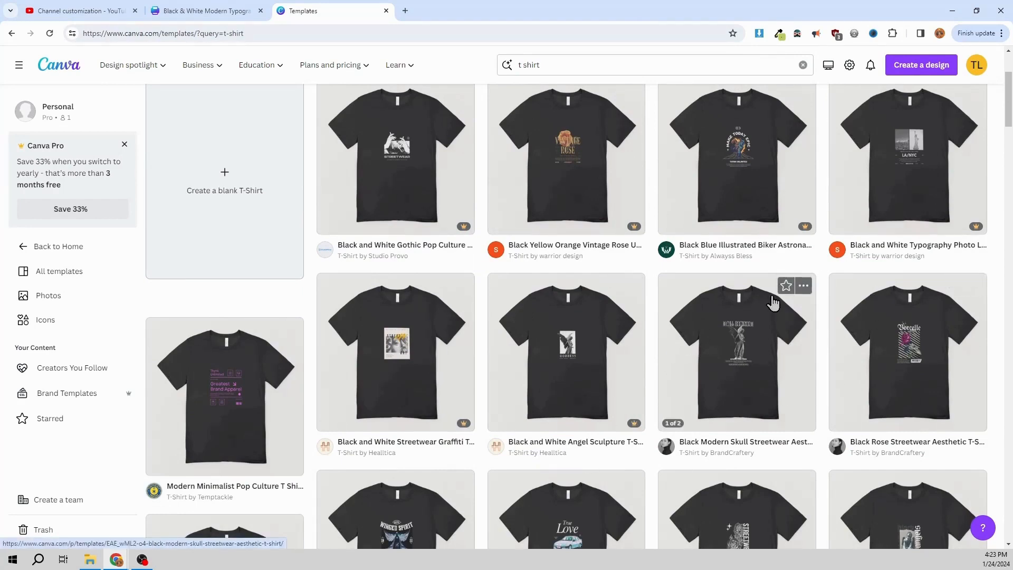
{"action": "scroll", "coordinate": [777, 303], "scroll_direction": "down", "scroll_amount": 4}
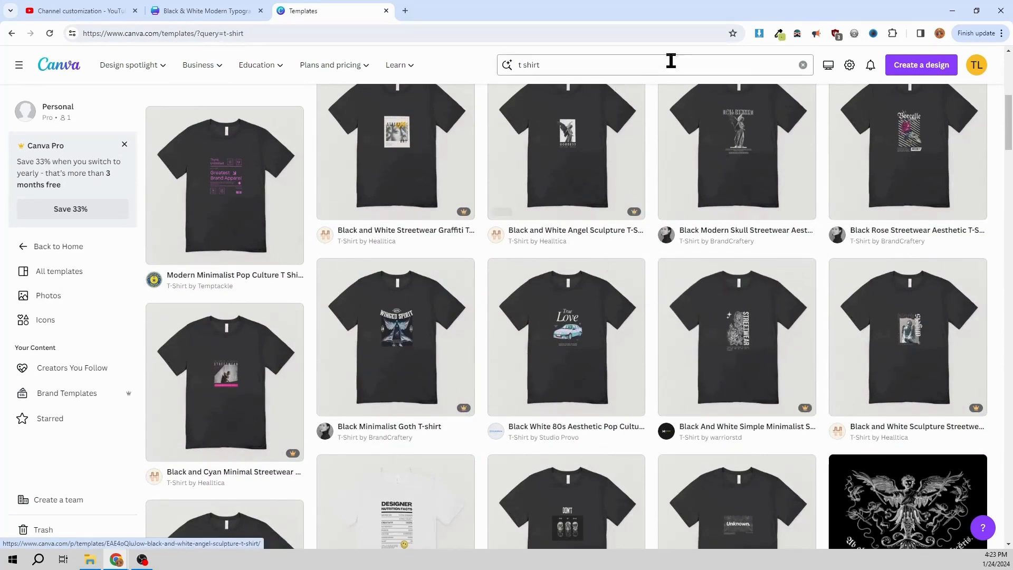
{"action": "scroll", "coordinate": [725, 311], "scroll_direction": "down", "scroll_amount": 7}
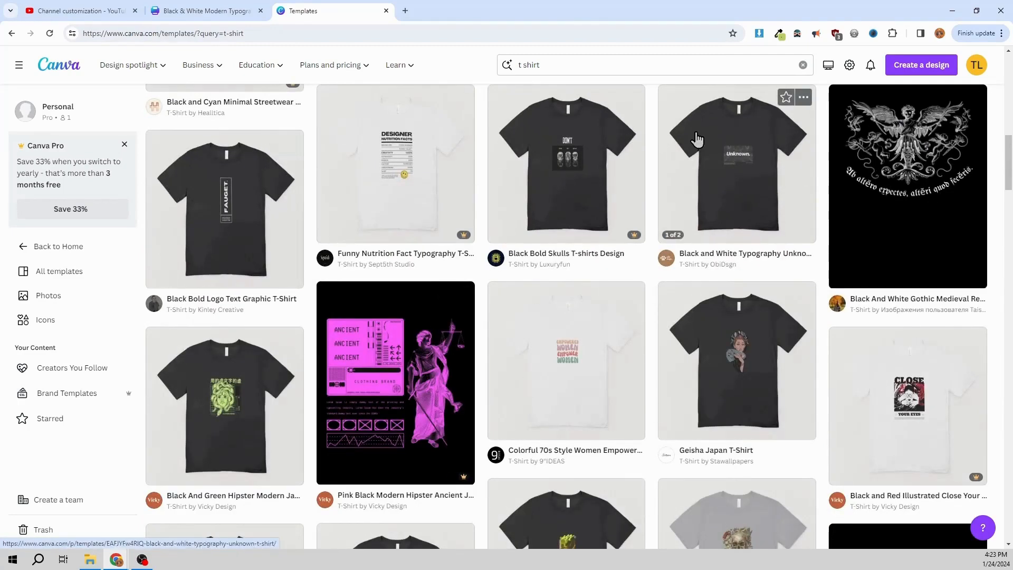
{"action": "scroll", "coordinate": [567, 180], "scroll_direction": "down", "scroll_amount": 7}
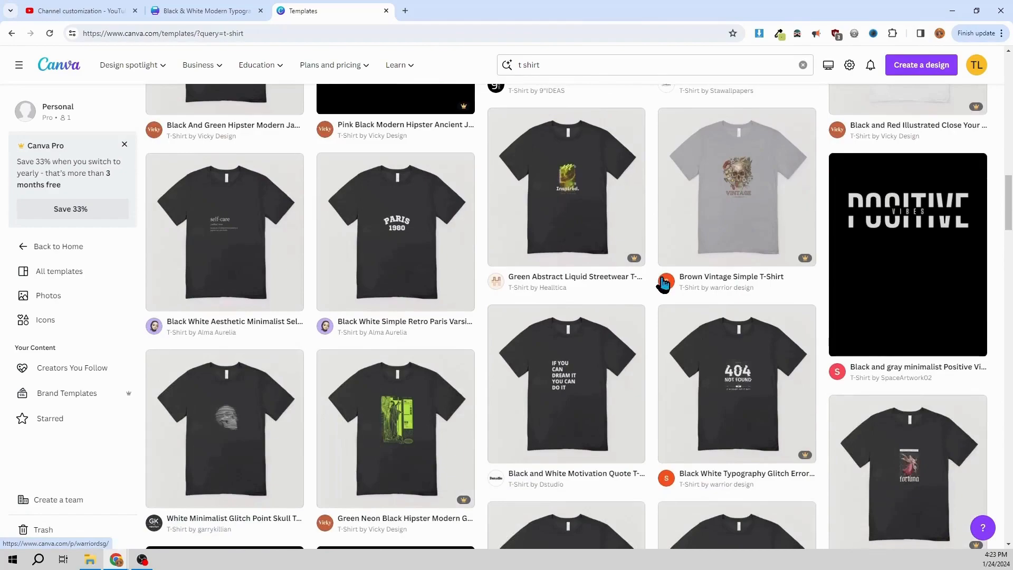
{"action": "scroll", "coordinate": [664, 283], "scroll_direction": "down", "scroll_amount": 12}
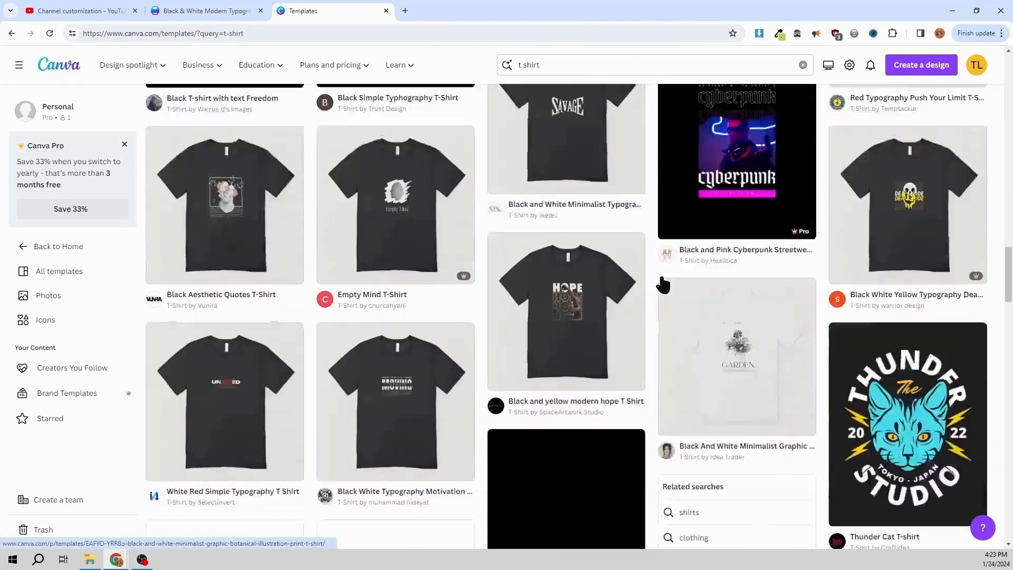
{"action": "scroll", "coordinate": [663, 285], "scroll_direction": "down", "scroll_amount": 12}
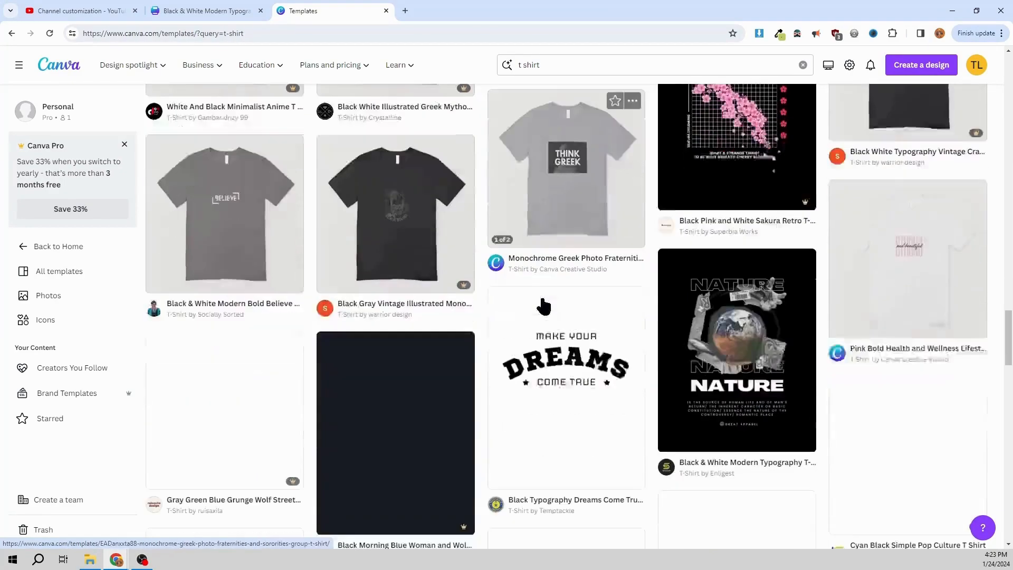
{"action": "scroll", "coordinate": [543, 306], "scroll_direction": "down", "scroll_amount": 6}
{"action": "scroll", "coordinate": [543, 304], "scroll_direction": "down", "scroll_amount": 6}
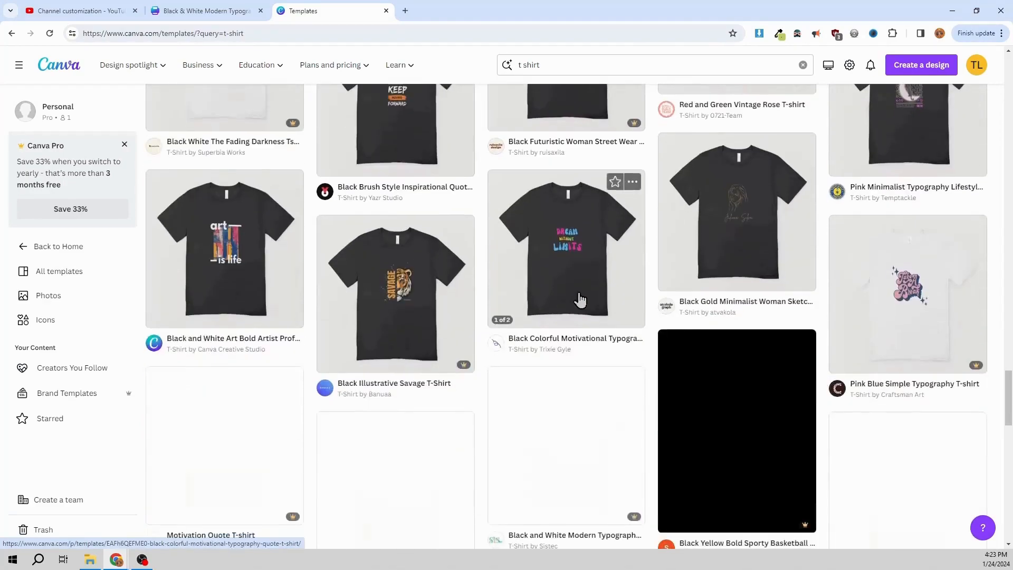
{"action": "scroll", "coordinate": [501, 287], "scroll_direction": "up", "scroll_amount": 12}
{"action": "scroll", "coordinate": [489, 275], "scroll_direction": "up", "scroll_amount": 15}
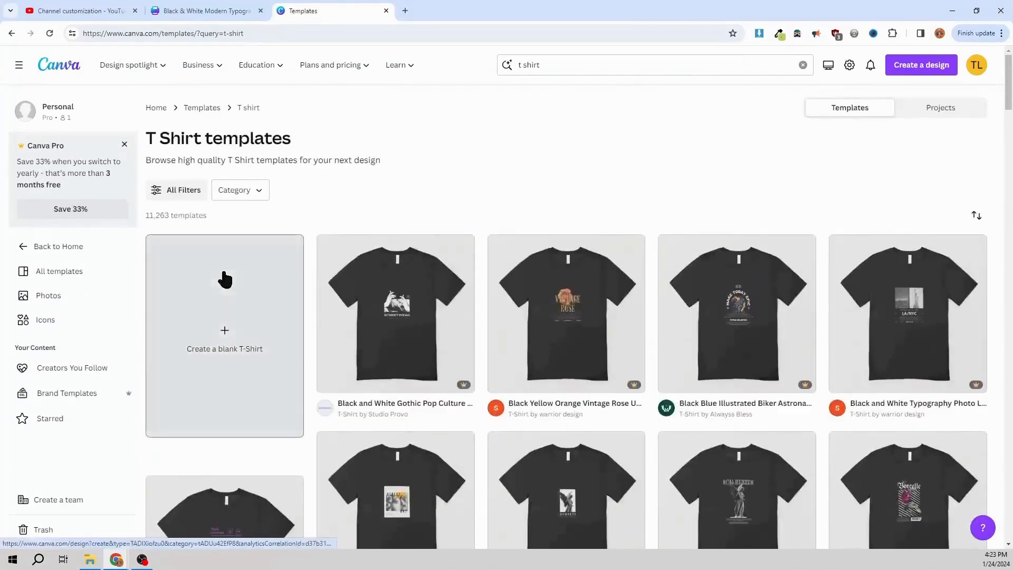
Step: Create a blank T-shirt design and browse the T-shirt templates offered inside it
{"action": "left_click", "coordinate": [225, 280]}
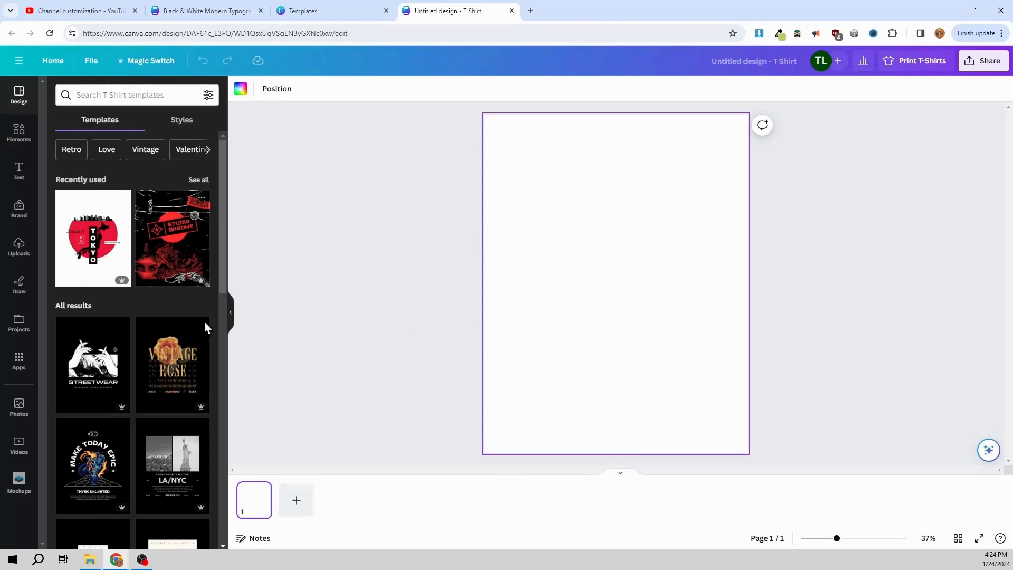
{"action": "left_click", "coordinate": [121, 91]}
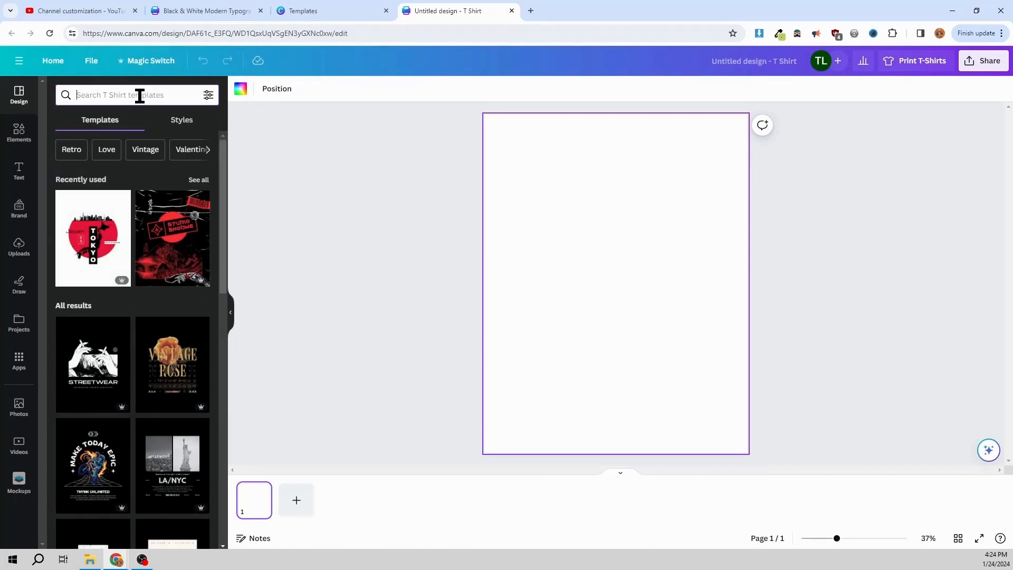
{"action": "scroll", "coordinate": [174, 304], "scroll_direction": "down", "scroll_amount": 10}
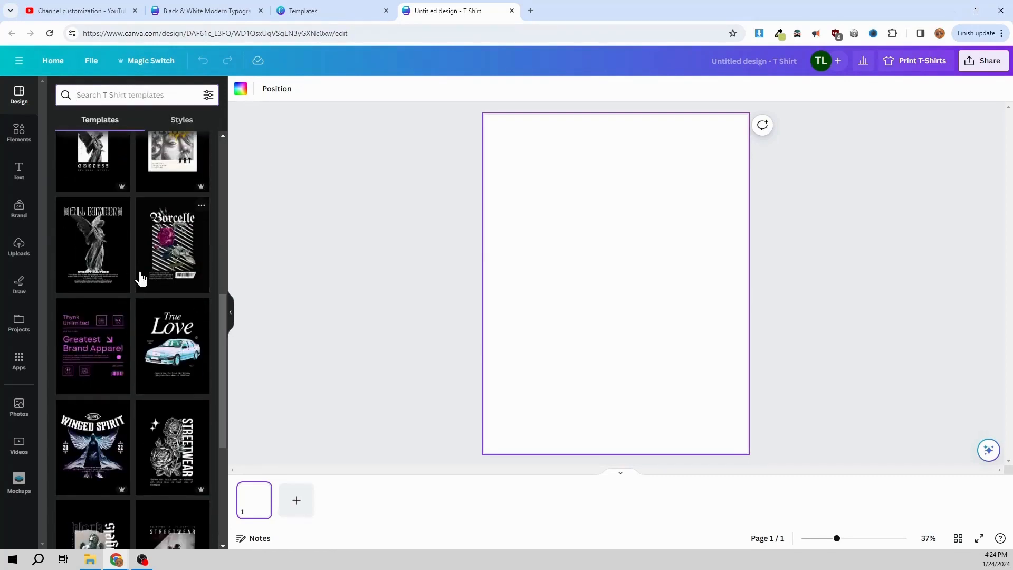
{"action": "scroll", "coordinate": [141, 278], "scroll_direction": "down", "scroll_amount": 10}
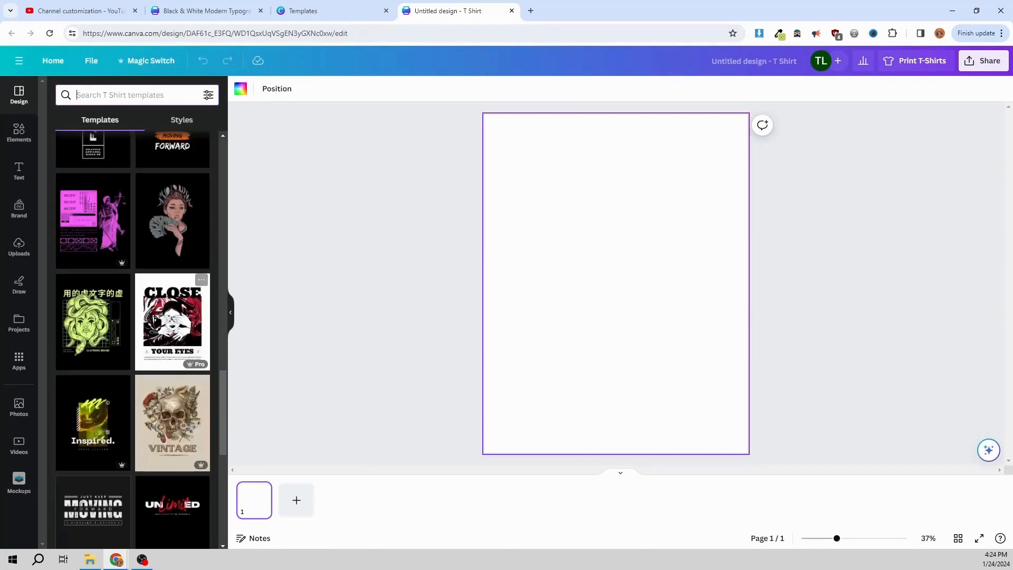
{"action": "left_click_drag", "start_coordinate": [223, 413], "coordinate": [204, 108]}
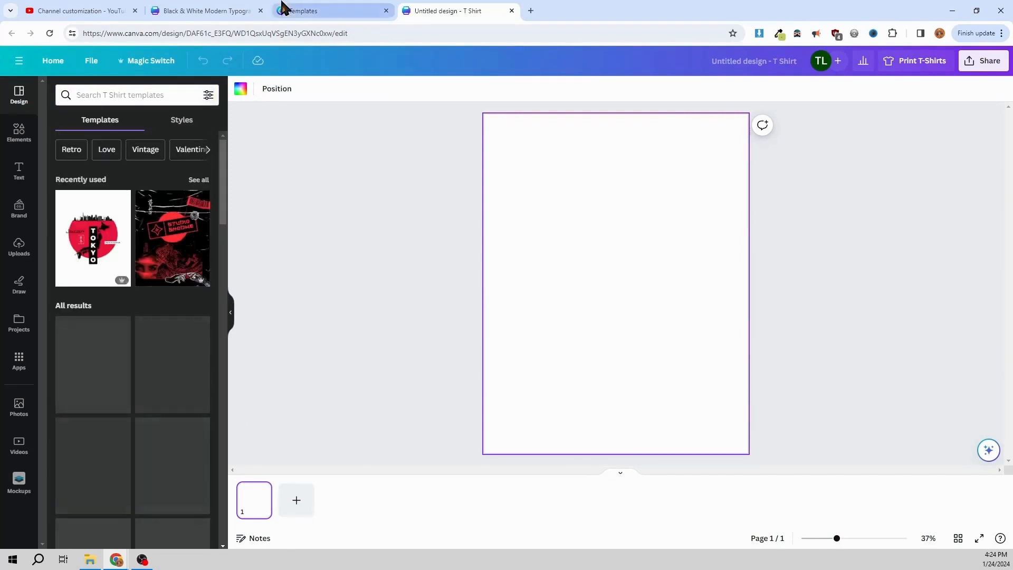
{"action": "left_click", "coordinate": [303, 11]}
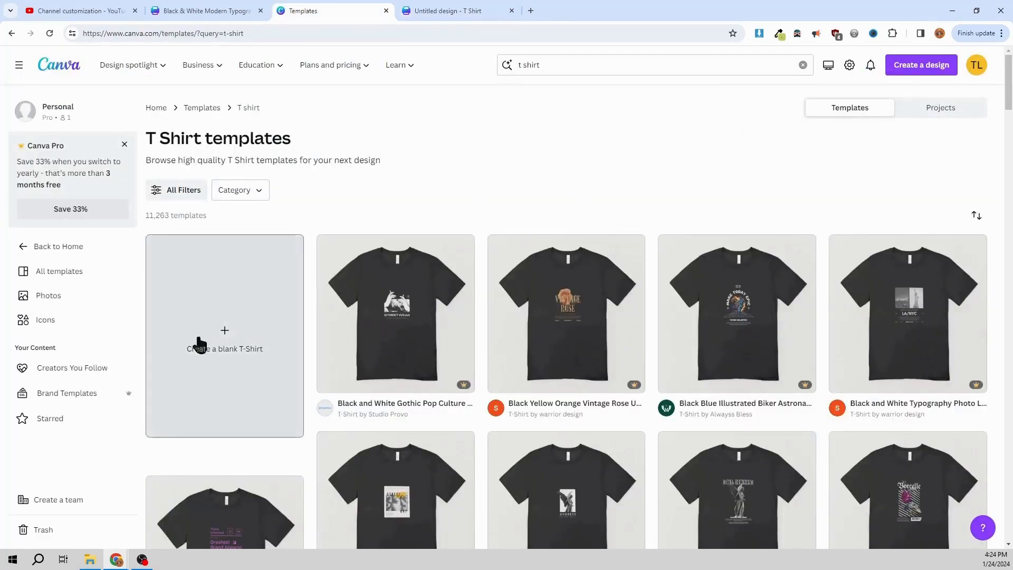
{"action": "left_click", "coordinate": [486, 12]}
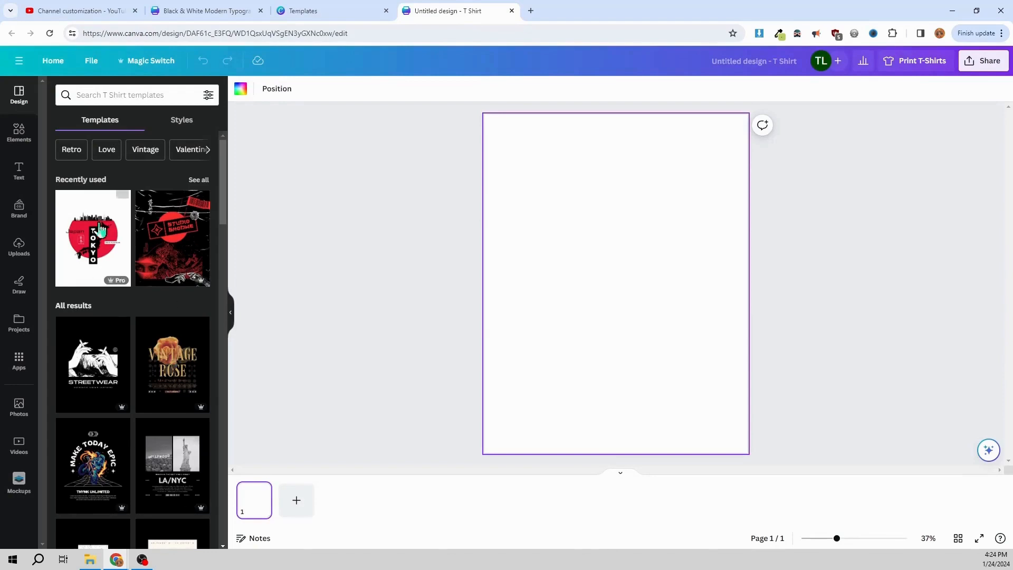
{"action": "scroll", "coordinate": [159, 390], "scroll_direction": "down", "scroll_amount": 10}
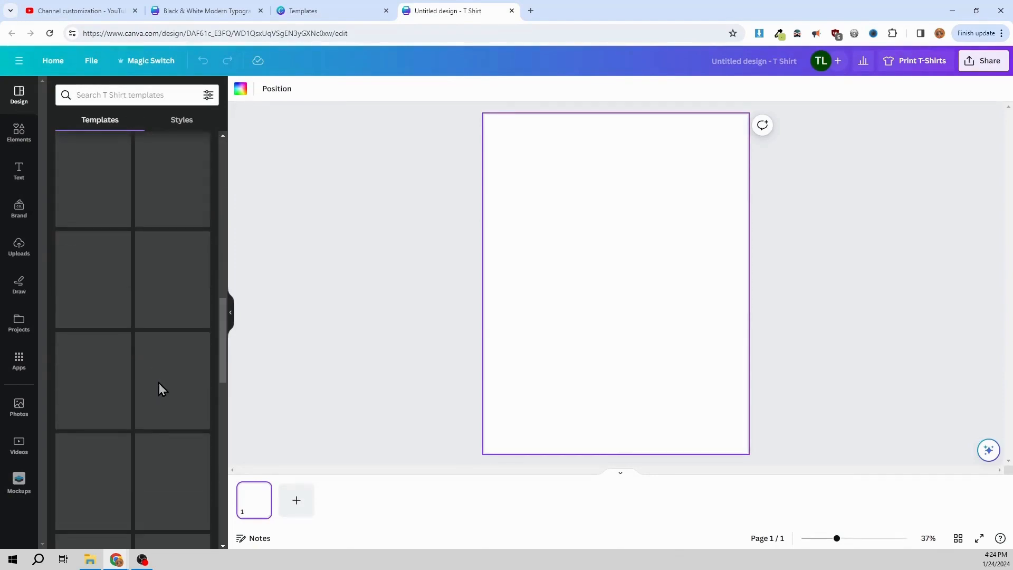
{"action": "scroll", "coordinate": [160, 383], "scroll_direction": "down", "scroll_amount": 7}
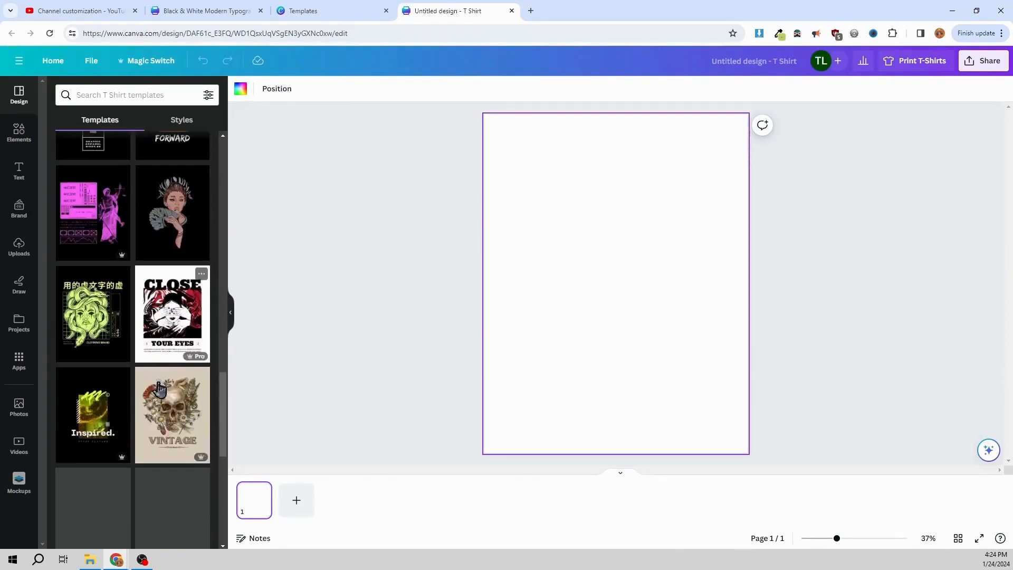
Step: Switch to the Black & White Modern Typography T-Shirt design and review its pages 2 through 5
{"action": "left_click", "coordinate": [207, 10]}
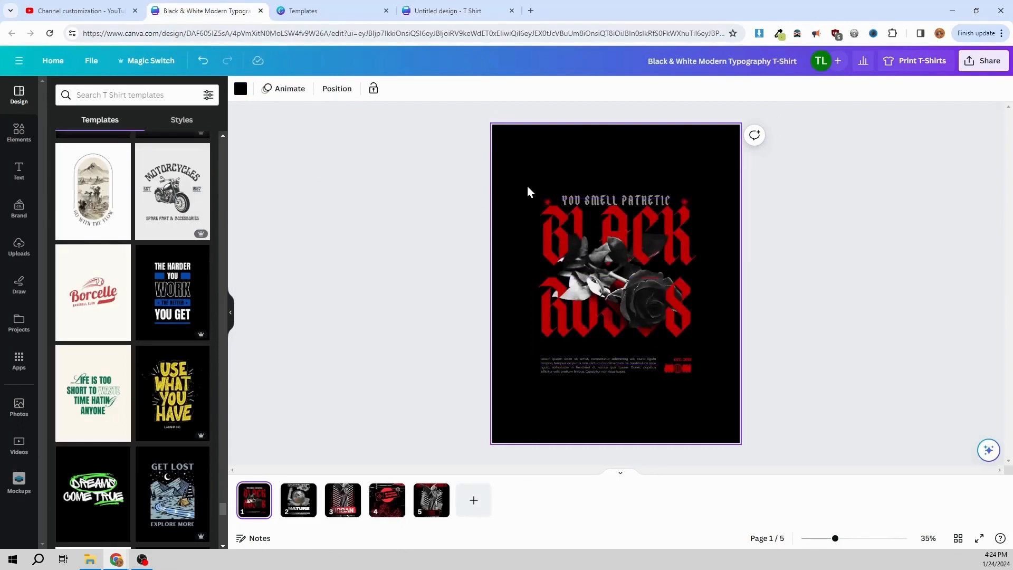
{"action": "left_click", "coordinate": [305, 512]}
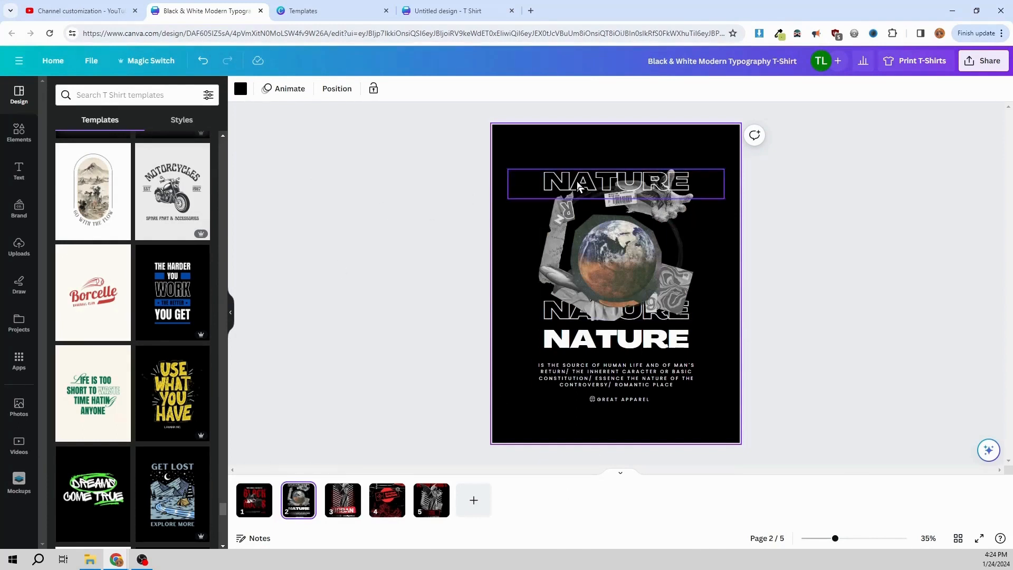
{"action": "left_click", "coordinate": [346, 509]}
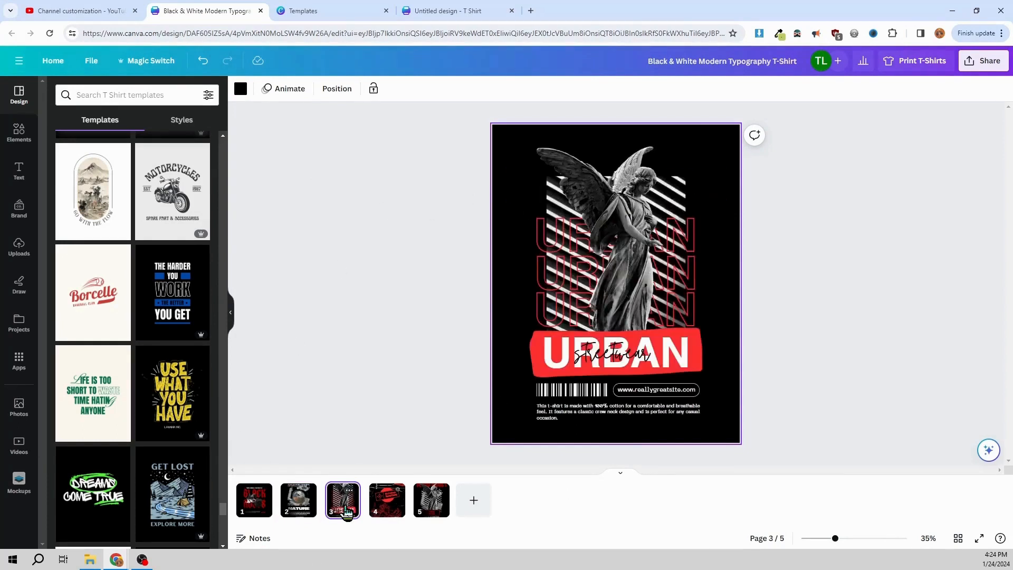
{"action": "left_click", "coordinate": [381, 510]}
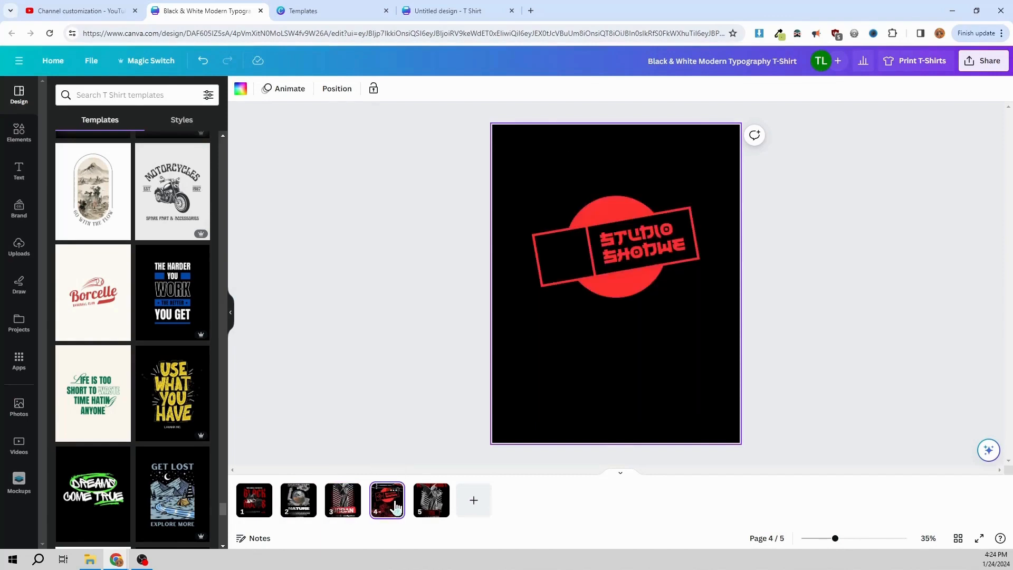
{"action": "left_click", "coordinate": [436, 509]}
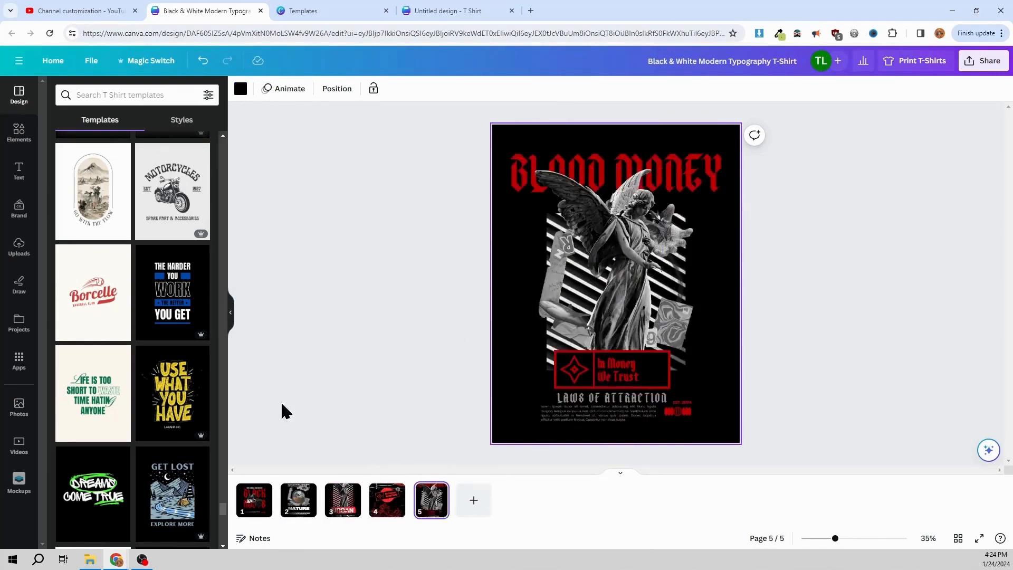
Step: Browse the T-shirt template list from its beginning and revisit pages 1 and 2 of the design
{"action": "scroll", "coordinate": [176, 242], "scroll_direction": "up", "scroll_amount": 5}
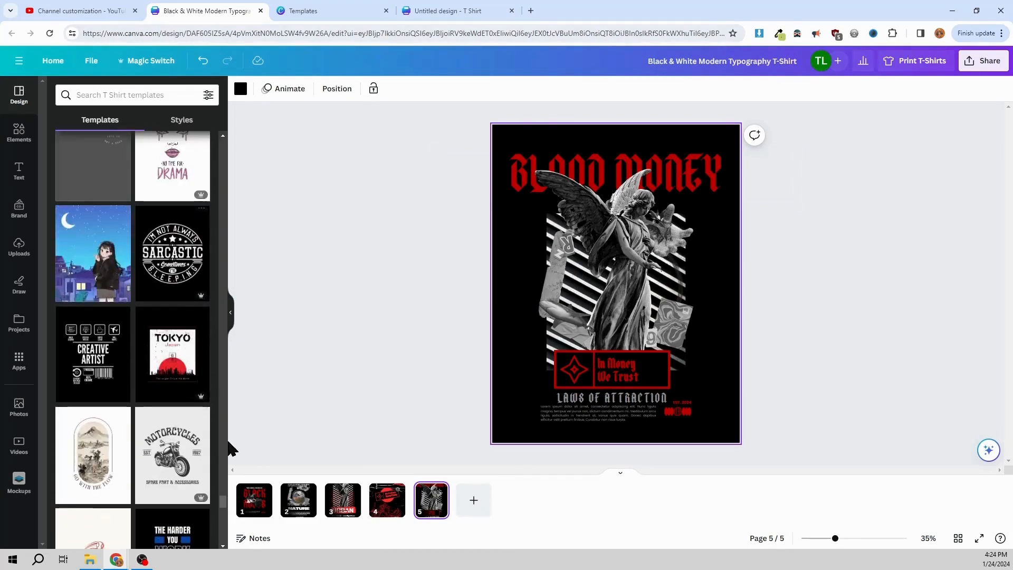
{"action": "left_click_drag", "start_coordinate": [227, 498], "coordinate": [224, 135]}
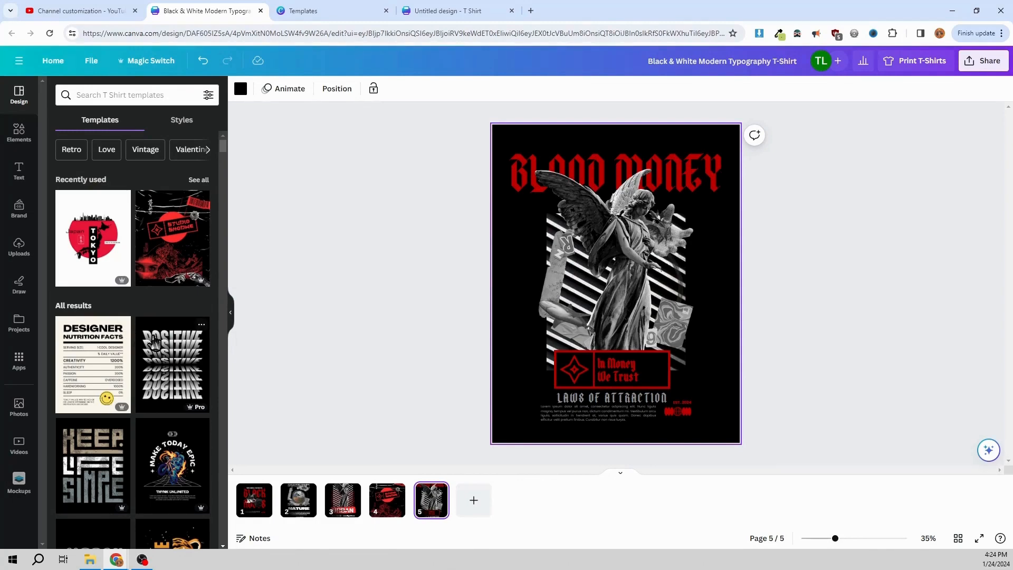
{"action": "scroll", "coordinate": [154, 342], "scroll_direction": "down", "scroll_amount": 4}
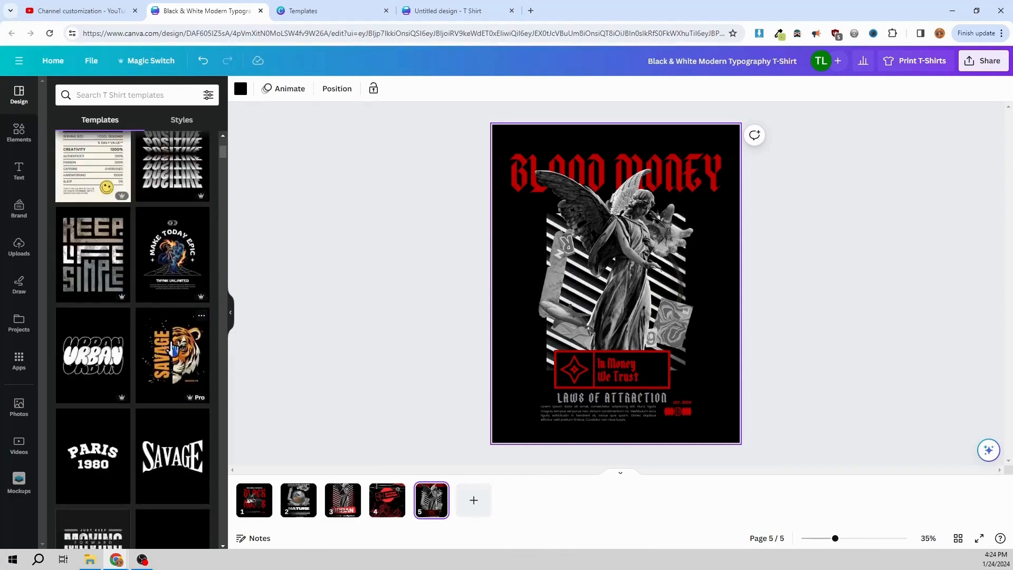
{"action": "left_click", "coordinate": [249, 504]}
{"action": "left_click", "coordinate": [300, 501]}
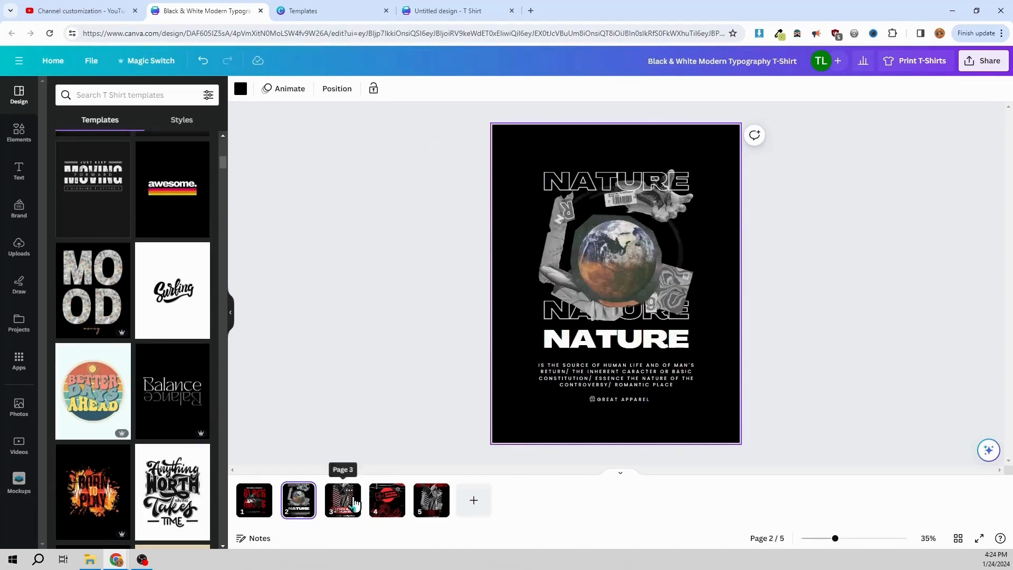
Step: Review pages 3, 4 and 5 of the design and return to page 1
{"action": "left_click", "coordinate": [354, 504]}
{"action": "left_click", "coordinate": [387, 500]}
{"action": "left_click", "coordinate": [431, 500]}
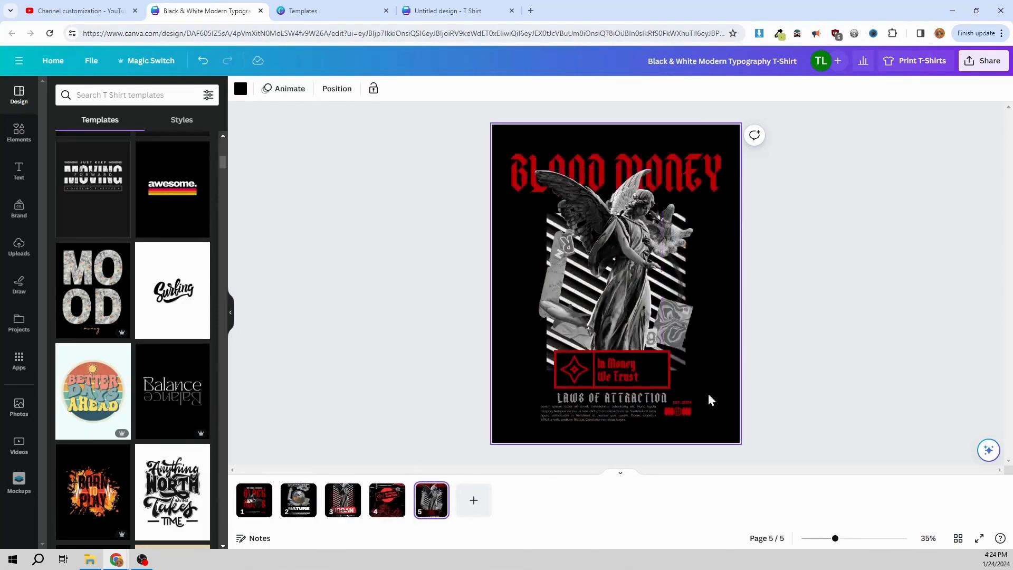
{"action": "left_click", "coordinate": [252, 507]}
{"action": "right_click", "coordinate": [262, 505]}
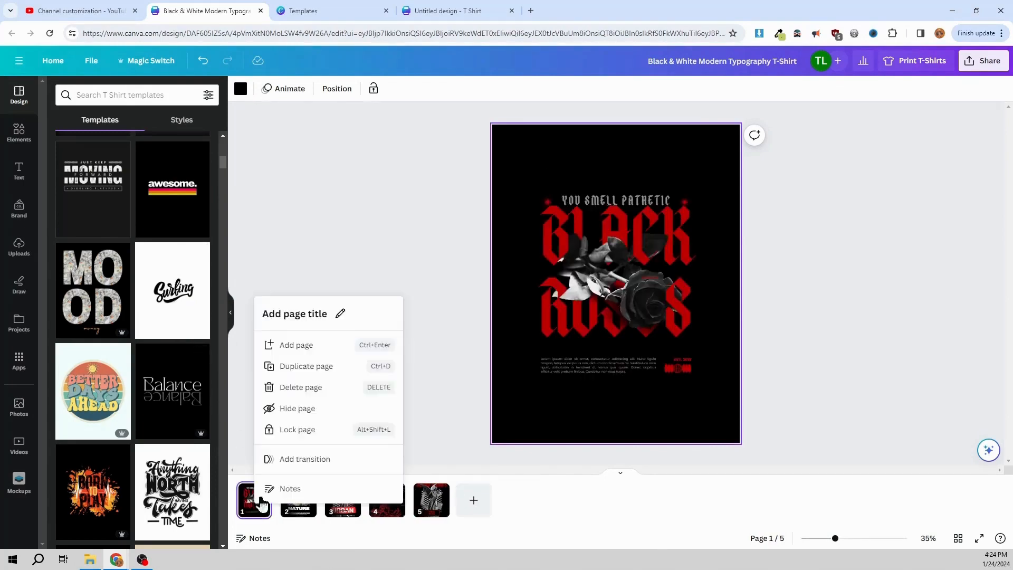
{"action": "left_click", "coordinate": [446, 161]}
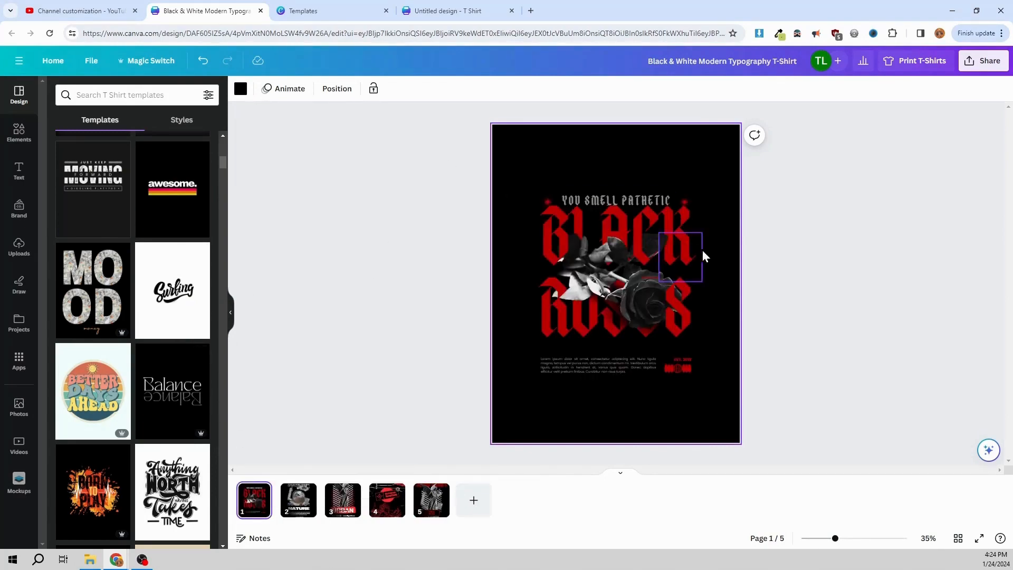
Step: Delete the two rose image pieces that lie over the BLACK ROSES title on page 1
{"action": "left_click", "coordinate": [634, 302]}
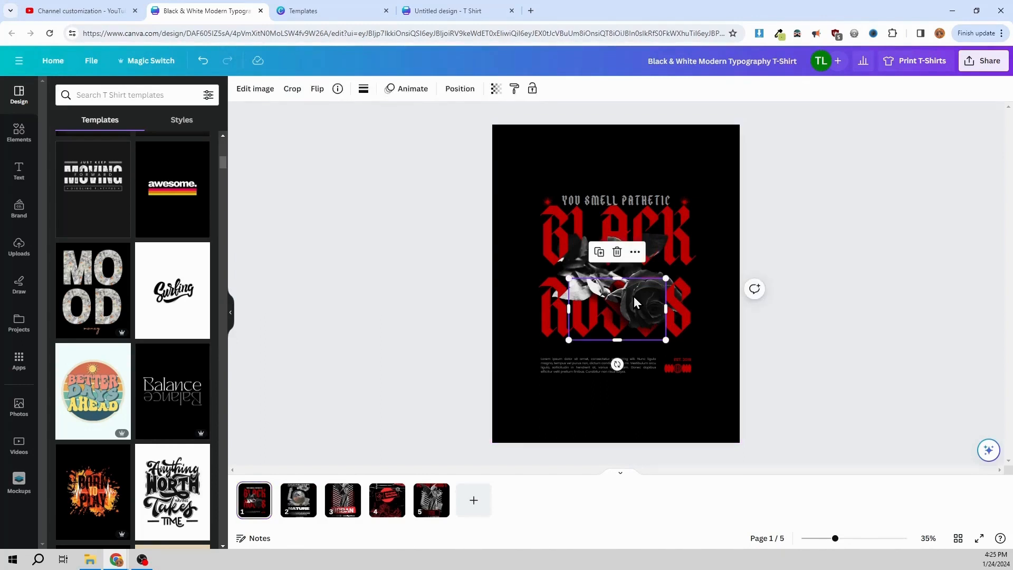
{"action": "key", "text": "Delete"}
{"action": "left_click", "coordinate": [594, 259]}
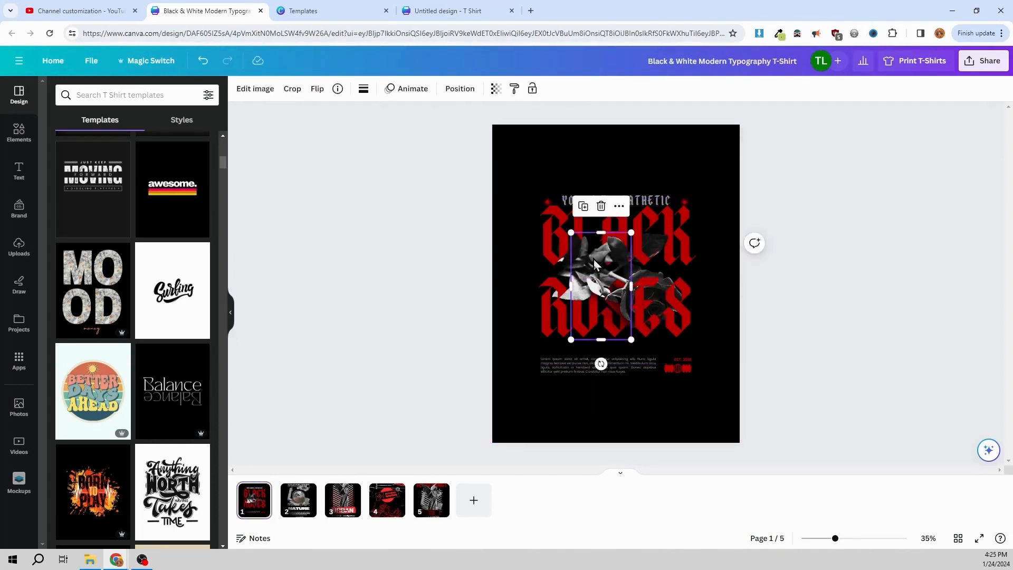
{"action": "key", "text": "Delete"}
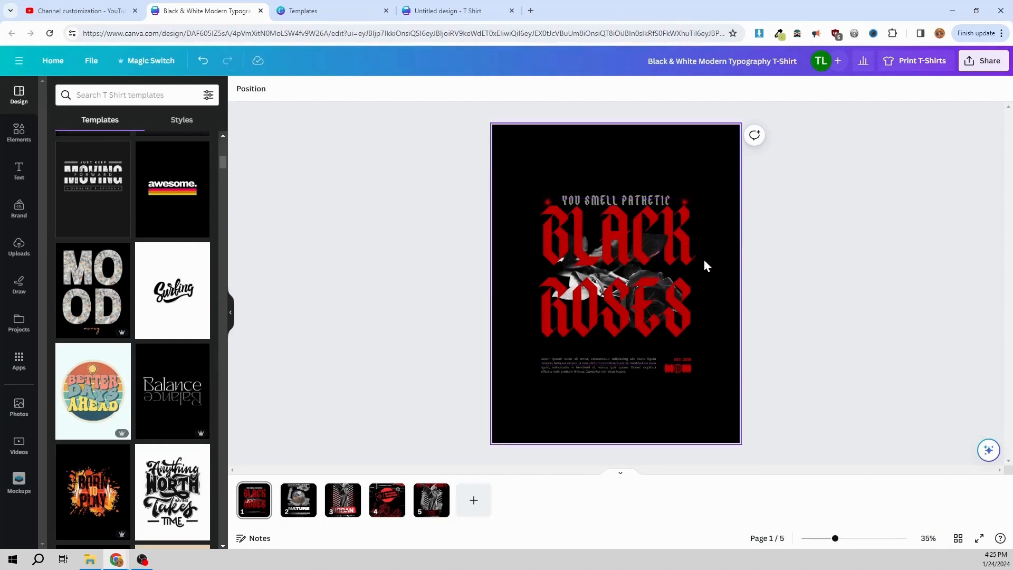
{"action": "left_click", "coordinate": [557, 152]}
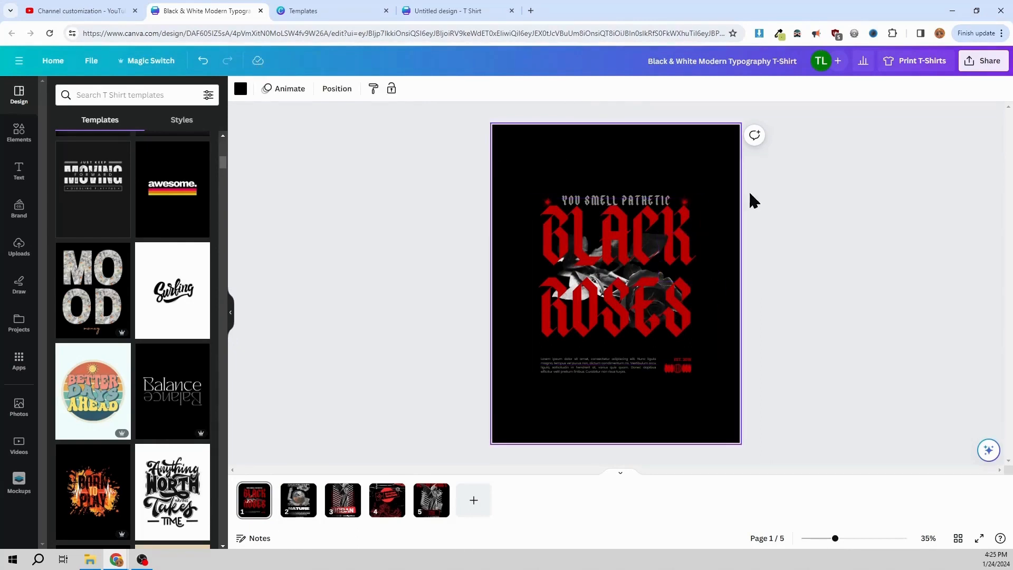
Step: Use the layer list to delete the rose image behind the BLACK ROSES title and the remaining rose fragment above it
{"action": "left_click", "coordinate": [647, 243]}
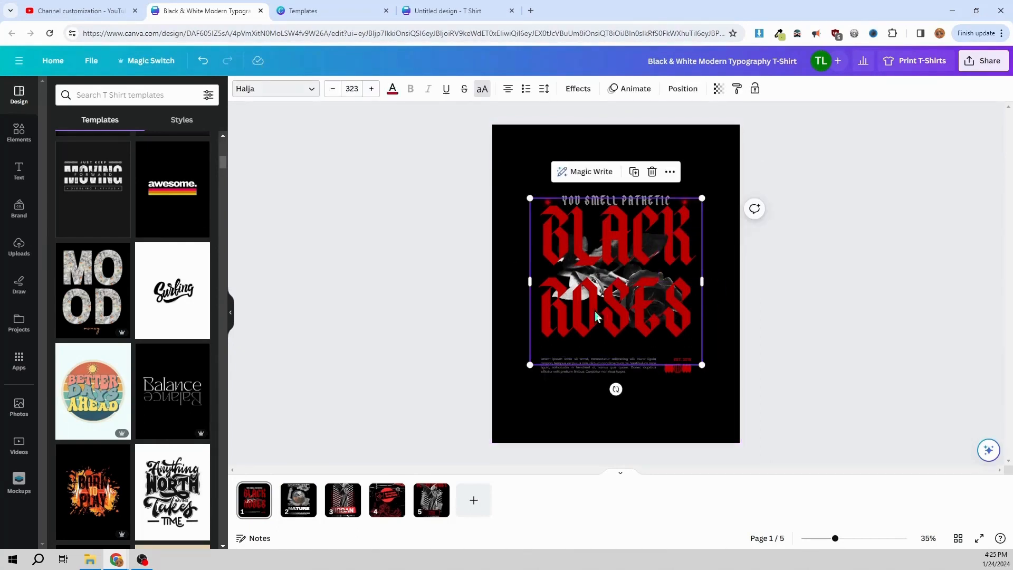
{"action": "left_click", "coordinate": [682, 90]}
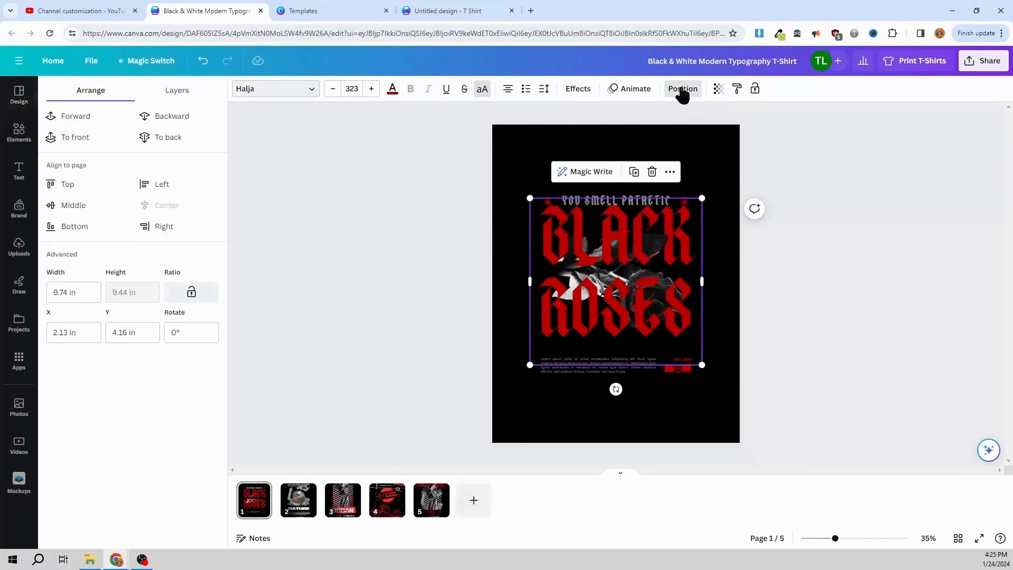
{"action": "left_click", "coordinate": [177, 90]}
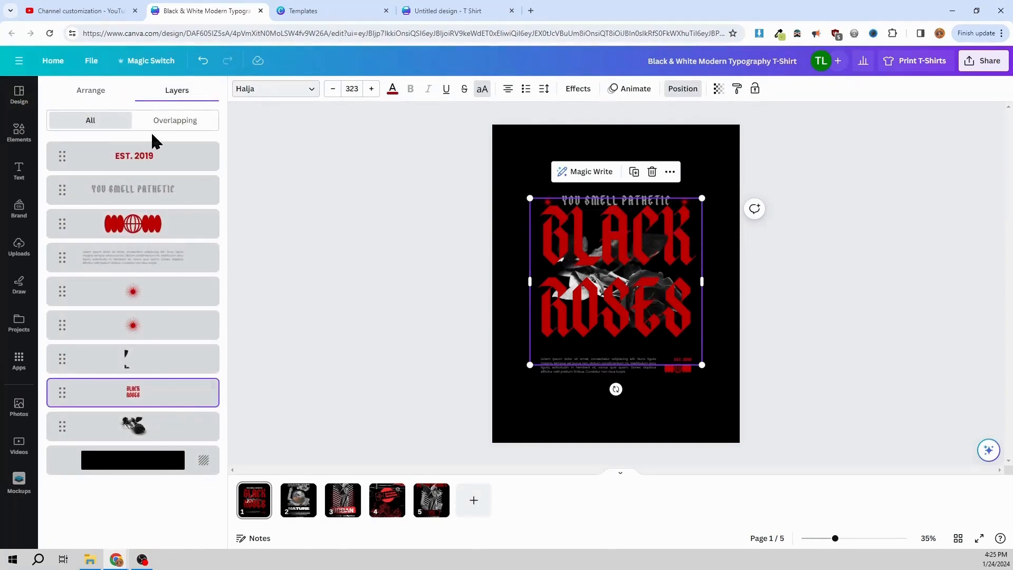
{"action": "right_click", "coordinate": [145, 428]}
{"action": "left_click", "coordinate": [183, 314]}
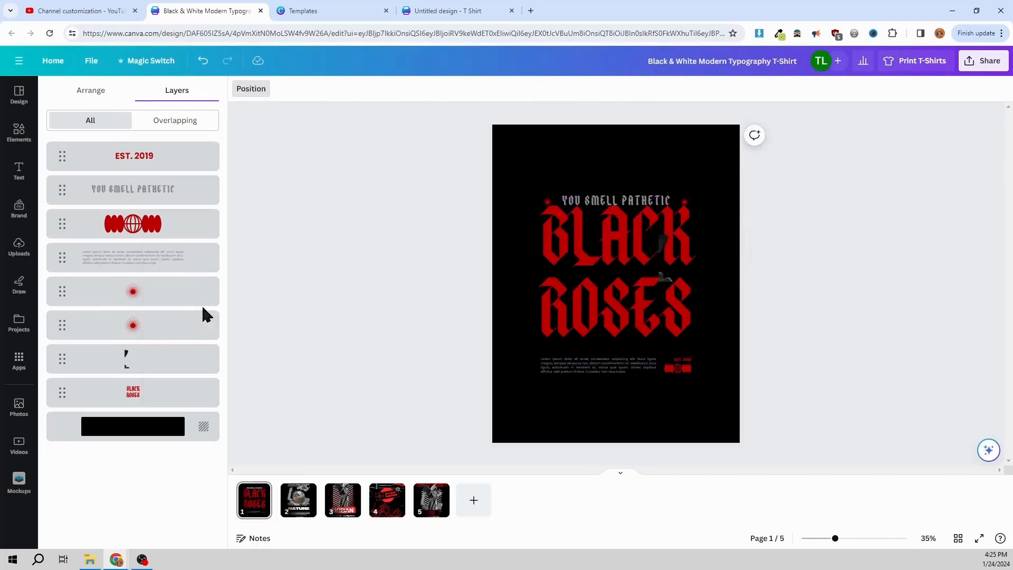
{"action": "left_click", "coordinate": [131, 363]}
{"action": "right_click", "coordinate": [132, 364]}
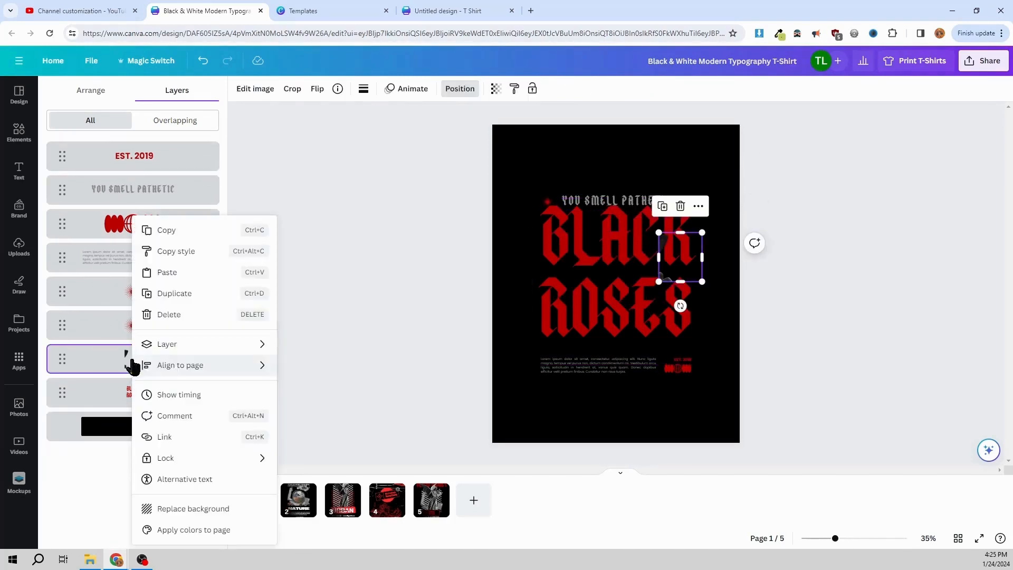
{"action": "left_click", "coordinate": [182, 315]}
Step: Delete both red star-shaped glow layers from page 1
{"action": "right_click", "coordinate": [131, 326]}
{"action": "left_click", "coordinate": [208, 366]}
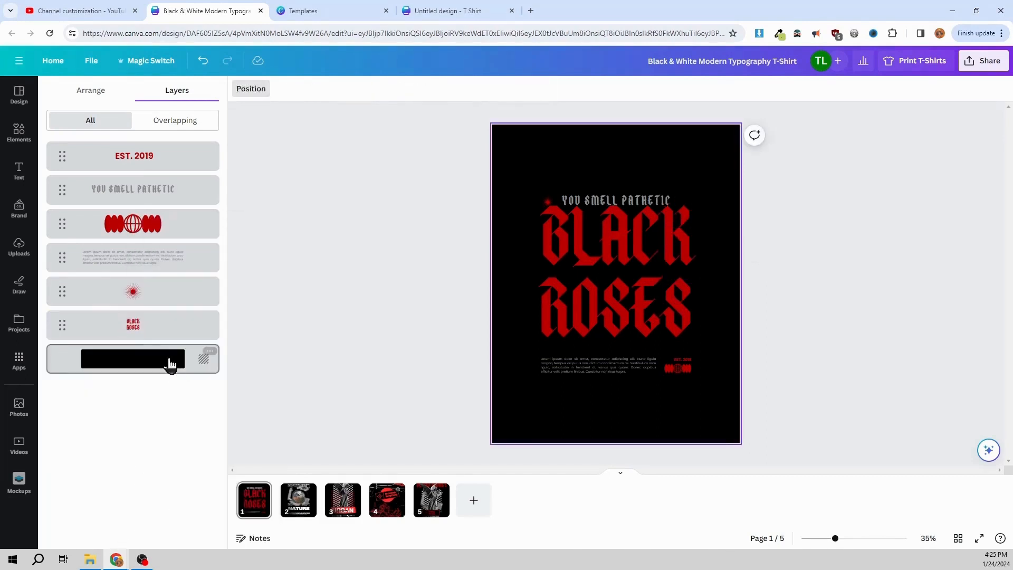
{"action": "left_click", "coordinate": [128, 290]}
{"action": "right_click", "coordinate": [129, 290]}
{"action": "left_click", "coordinate": [167, 365]}
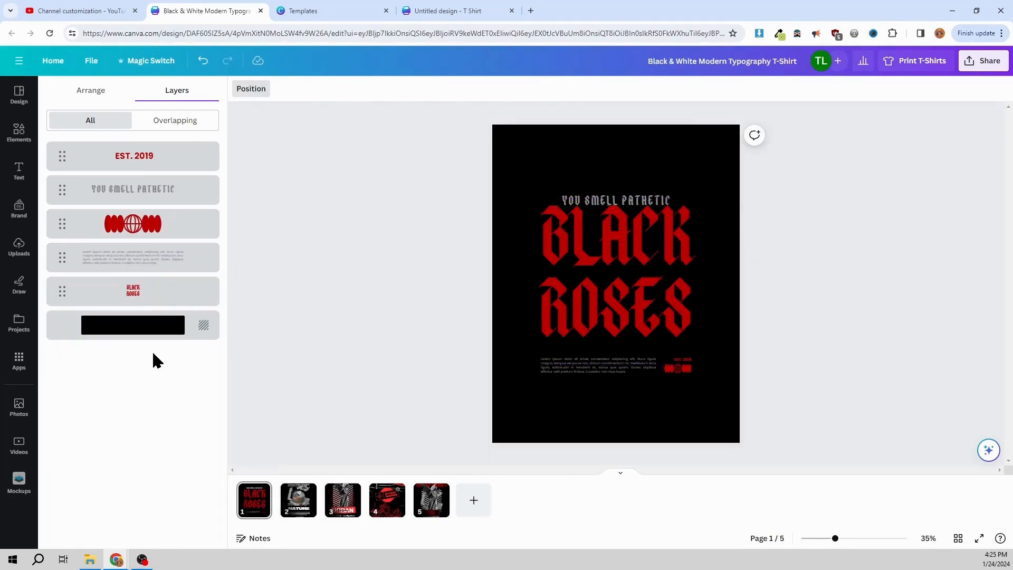
Step: Move the YOU SMELL PATHETIC line below the BLACK ROSES title, just above the small paragraph
{"action": "left_click", "coordinate": [152, 327]}
{"action": "left_click", "coordinate": [302, 315]}
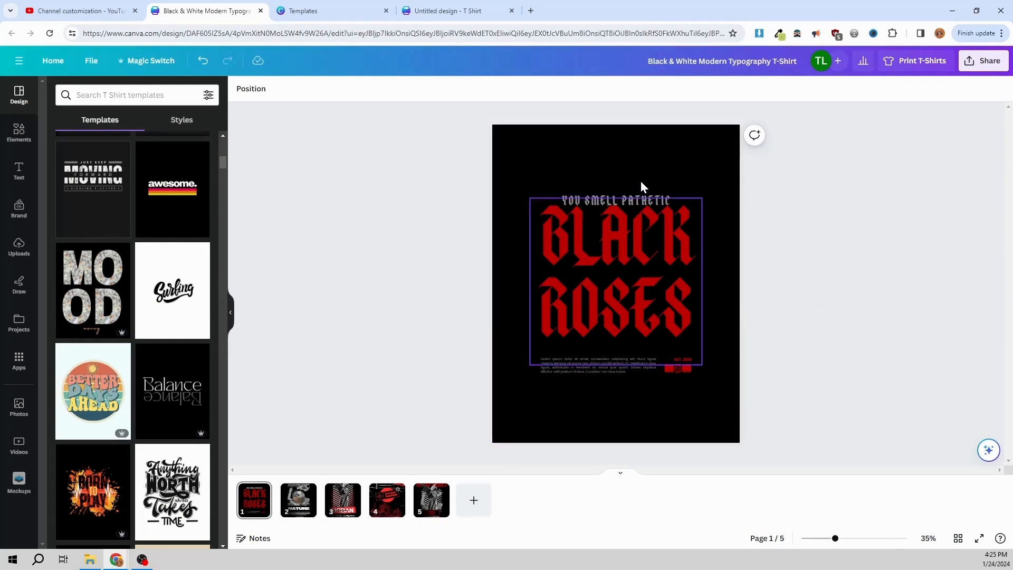
{"action": "left_click", "coordinate": [642, 205]}
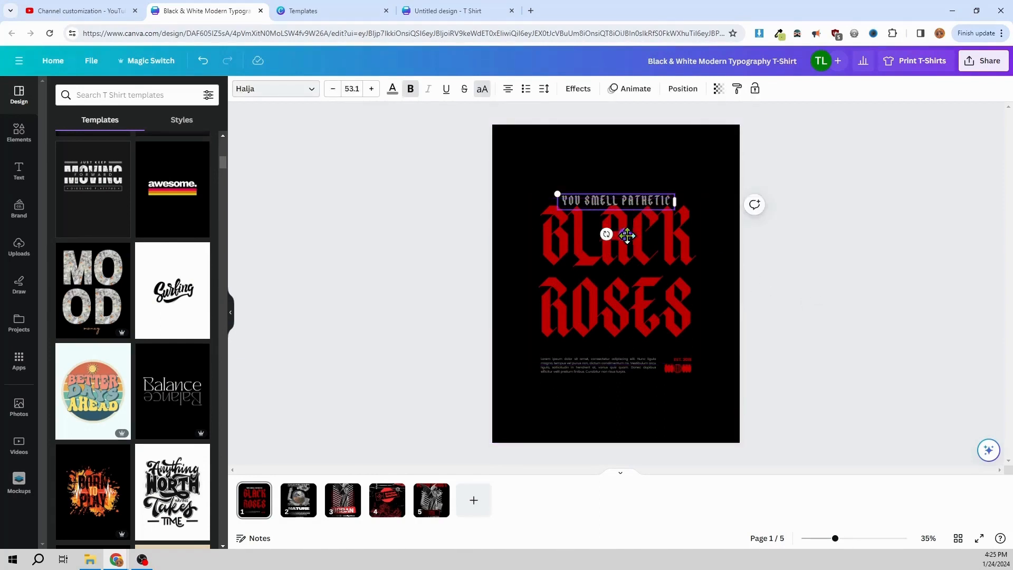
{"action": "left_click_drag", "start_coordinate": [607, 232], "coordinate": [611, 382]}
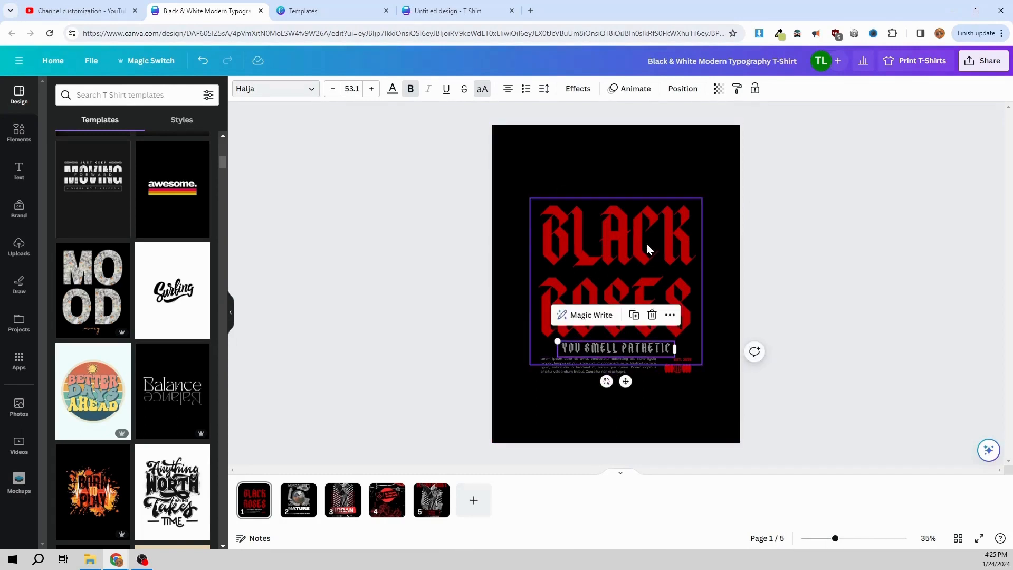
Step: Open page 2 and browse the T-shirt template list from its beginning for other streetwear designs
{"action": "left_click", "coordinate": [299, 498]}
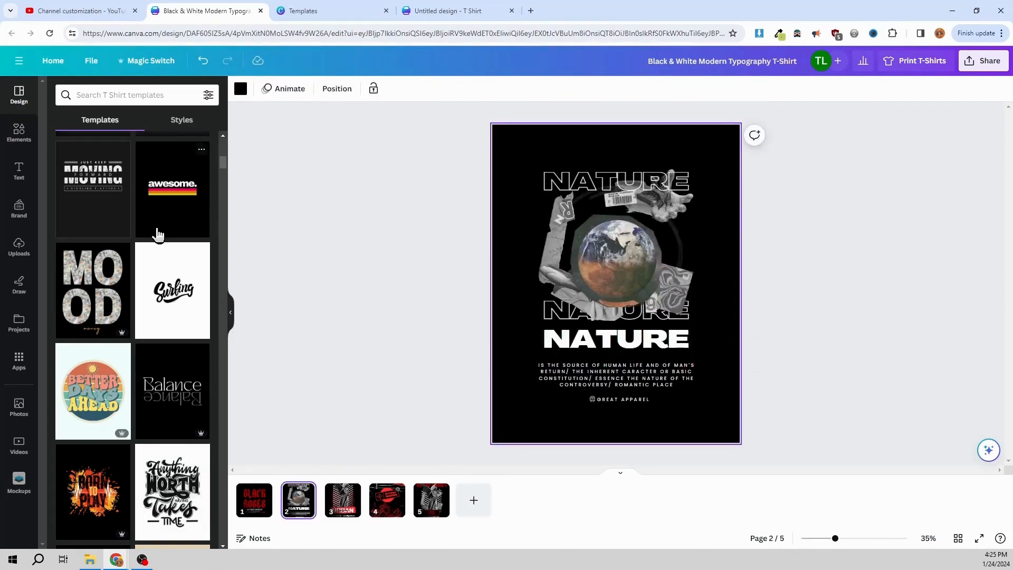
{"action": "scroll", "coordinate": [157, 234], "scroll_direction": "up", "scroll_amount": 10}
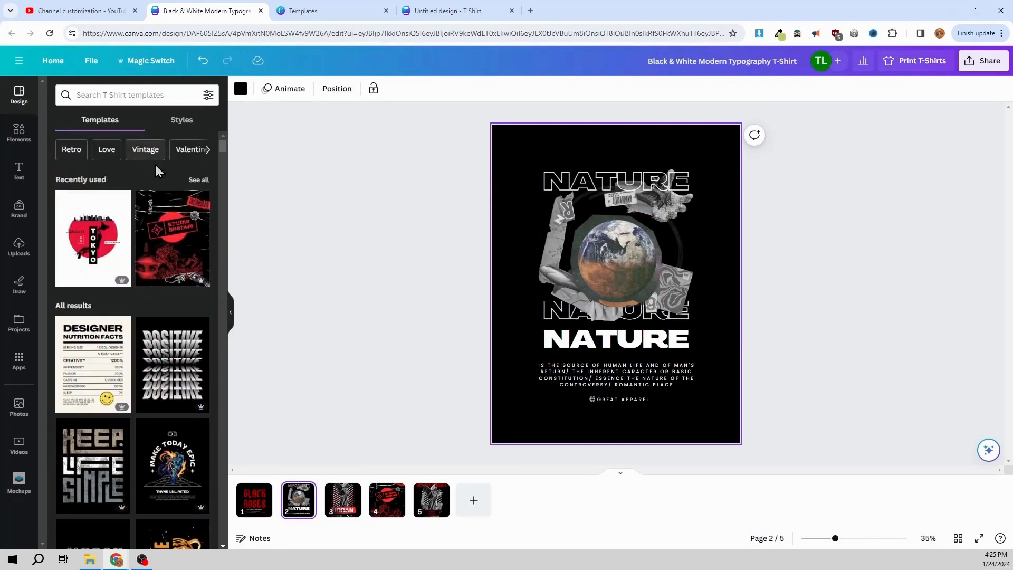
{"action": "scroll", "coordinate": [169, 219], "scroll_direction": "down", "scroll_amount": 10}
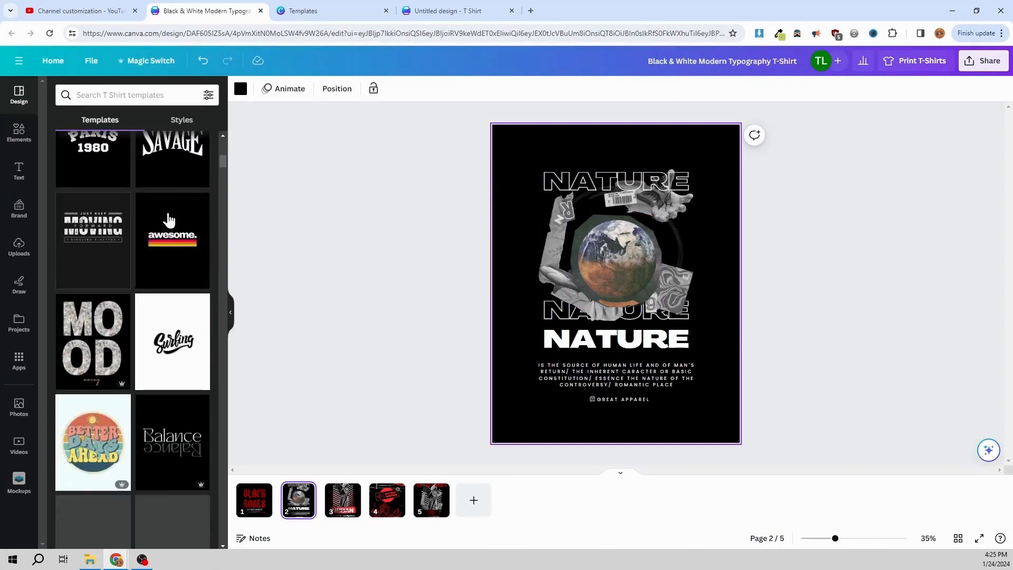
{"action": "scroll", "coordinate": [169, 295], "scroll_direction": "down", "scroll_amount": 10}
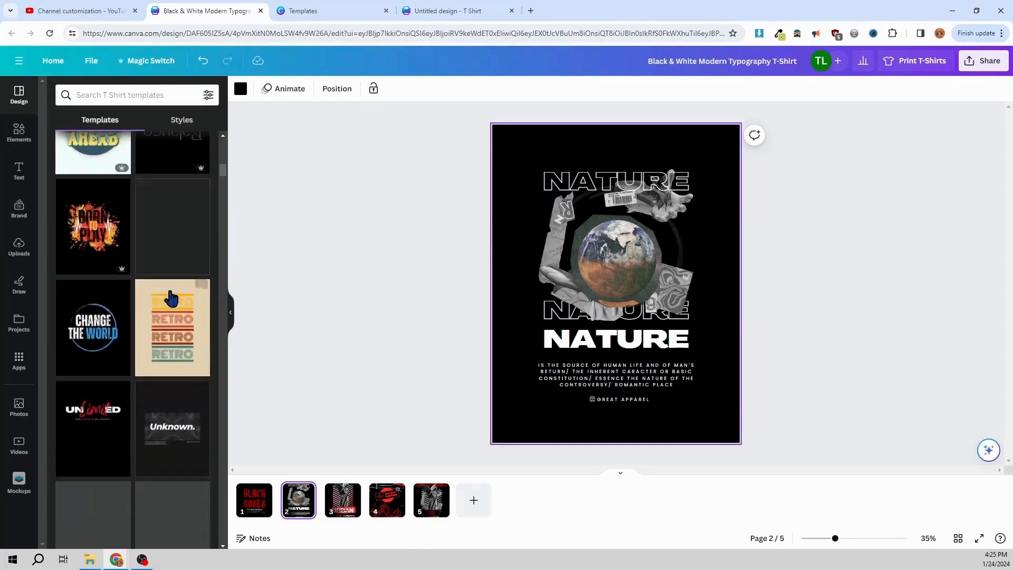
{"action": "scroll", "coordinate": [127, 298], "scroll_direction": "down", "scroll_amount": 9}
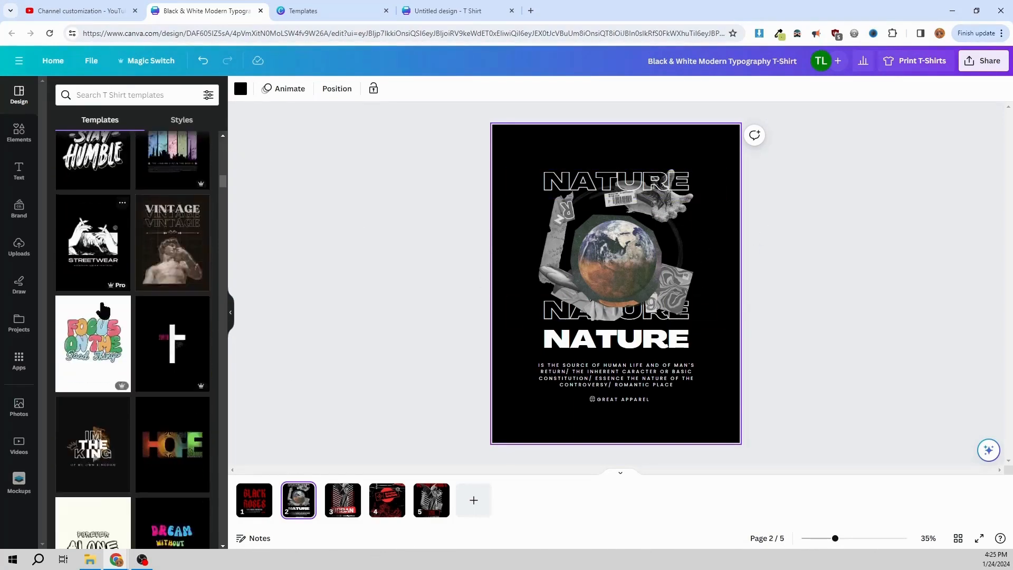
{"action": "scroll", "coordinate": [128, 299], "scroll_direction": "down", "scroll_amount": 8}
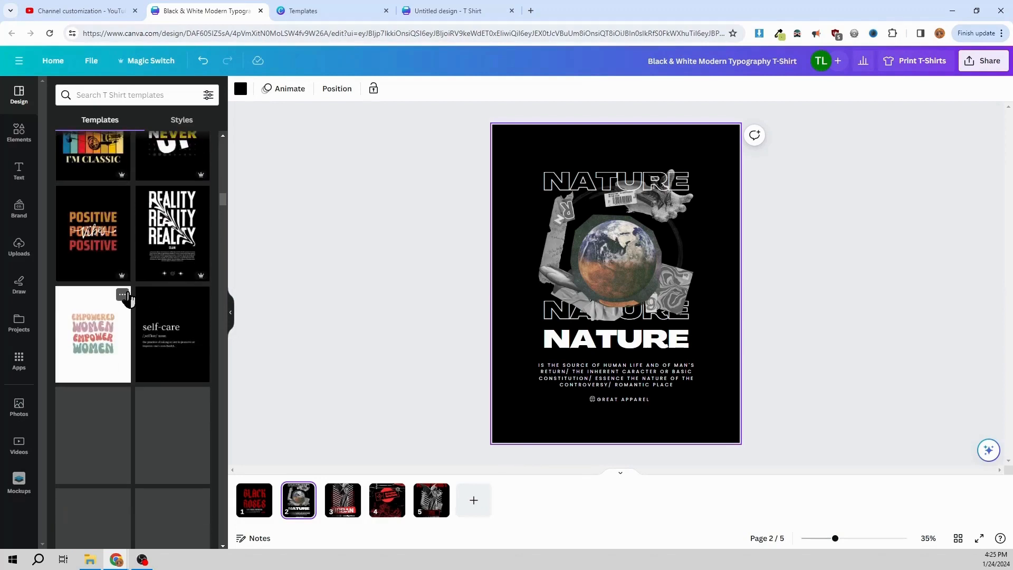
{"action": "scroll", "coordinate": [128, 298], "scroll_direction": "down", "scroll_amount": 4}
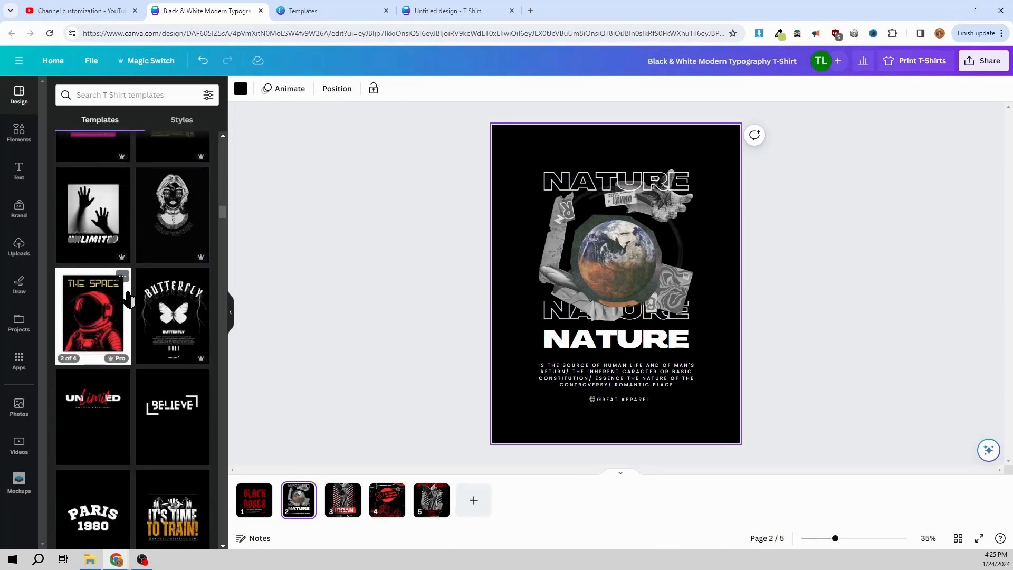
{"action": "scroll", "coordinate": [128, 299], "scroll_direction": "down", "scroll_amount": 5}
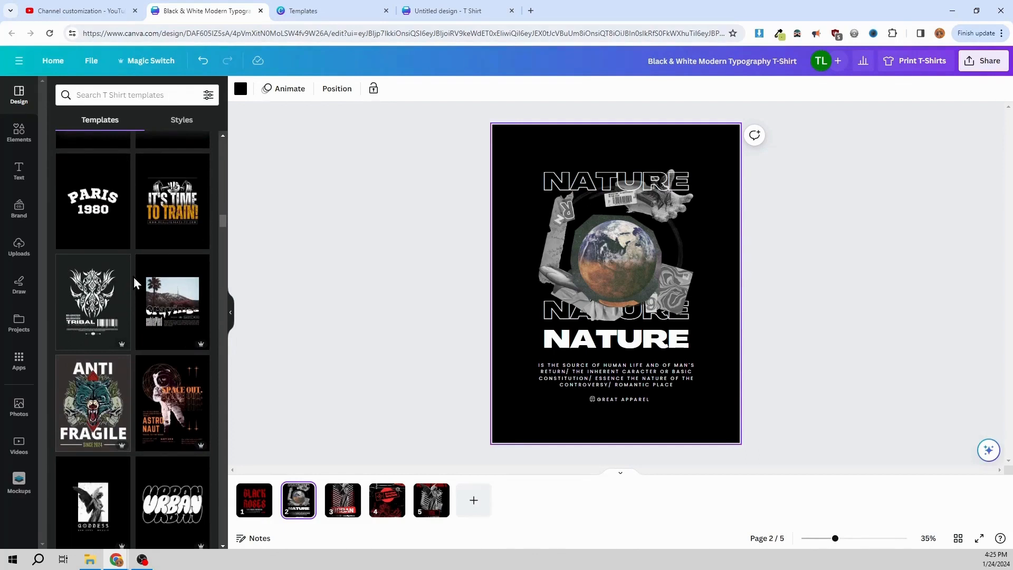
Step: Compare the edited page 1 with pages 2 and 3 of the design
{"action": "left_click", "coordinate": [269, 514]}
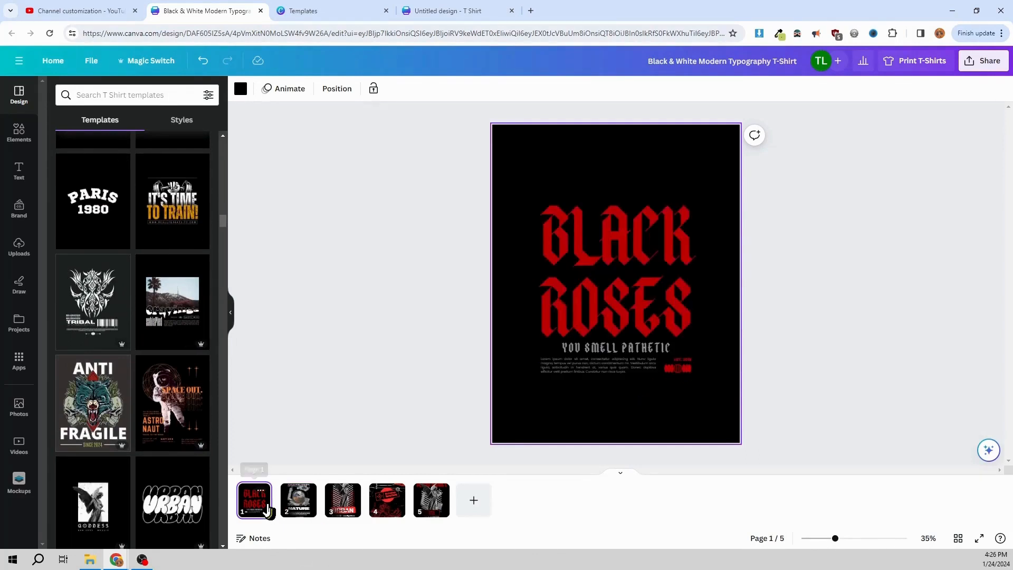
{"action": "left_click", "coordinate": [299, 504]}
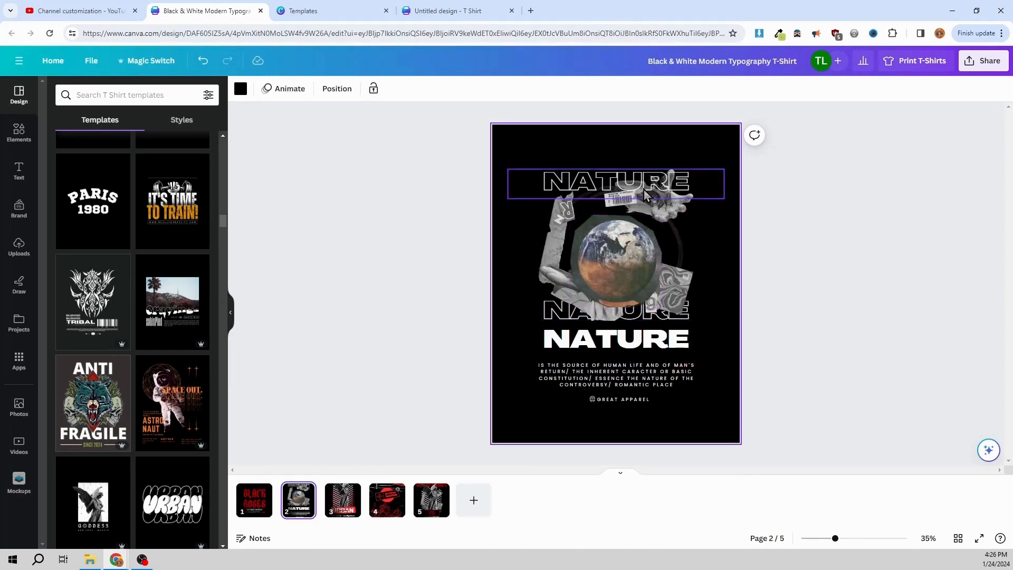
{"action": "left_click", "coordinate": [350, 491]}
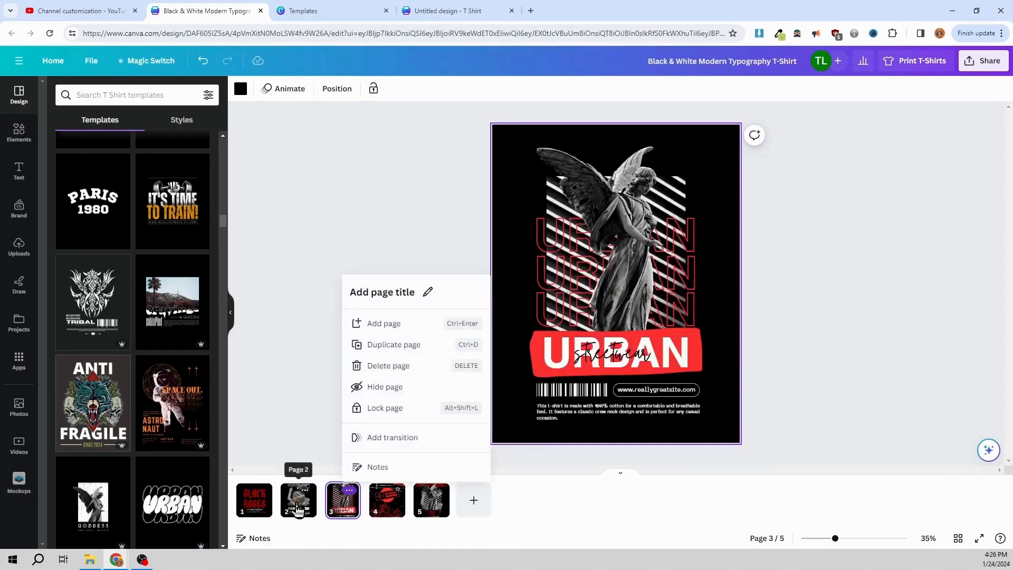
Step: Delete the Earth image in the middle of the collage on page 2
{"action": "left_click", "coordinate": [298, 501]}
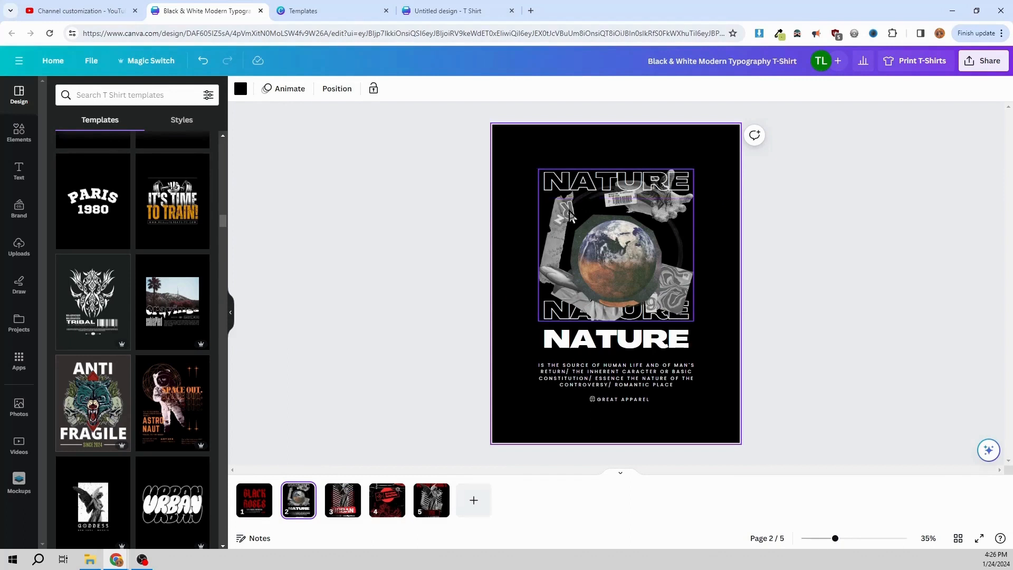
{"action": "left_click", "coordinate": [562, 229]}
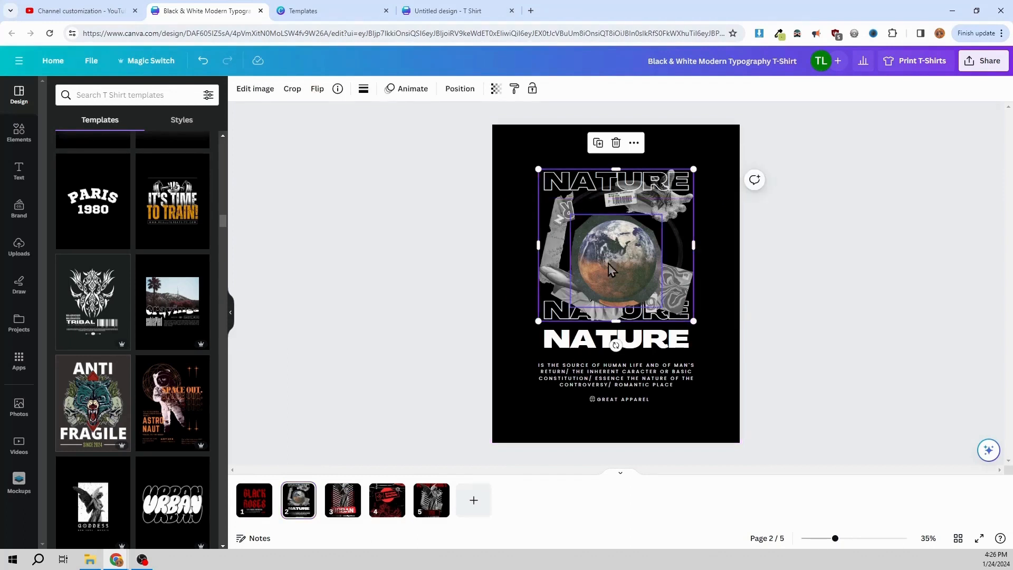
{"action": "left_click", "coordinate": [643, 257]}
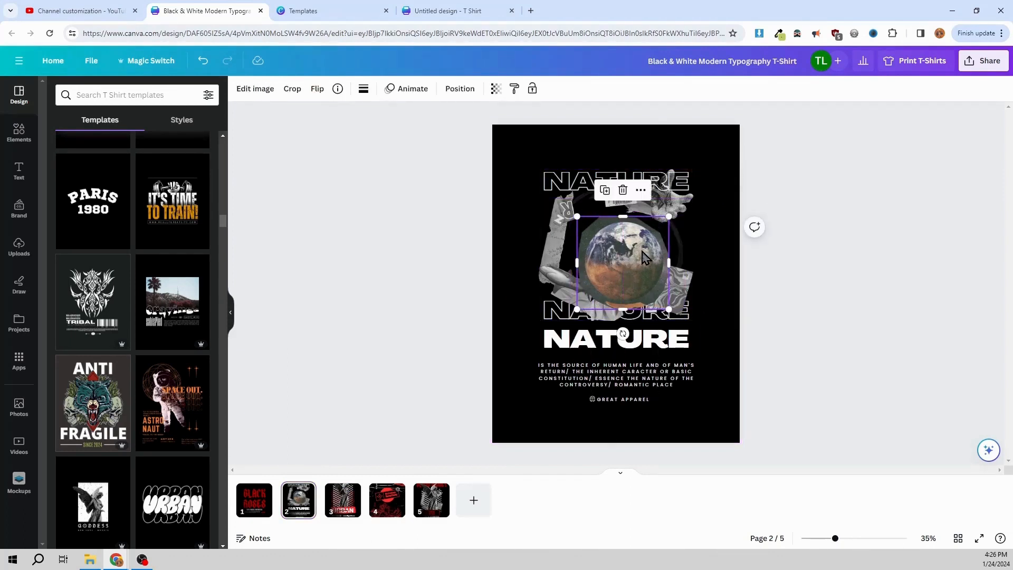
{"action": "key", "text": "Delete"}
Step: Shift the collage image on page 2 slightly to the left and return it to the horizontal centre
{"action": "left_click", "coordinate": [554, 266]}
{"action": "left_click_drag", "start_coordinate": [554, 266], "coordinate": [543, 261]}
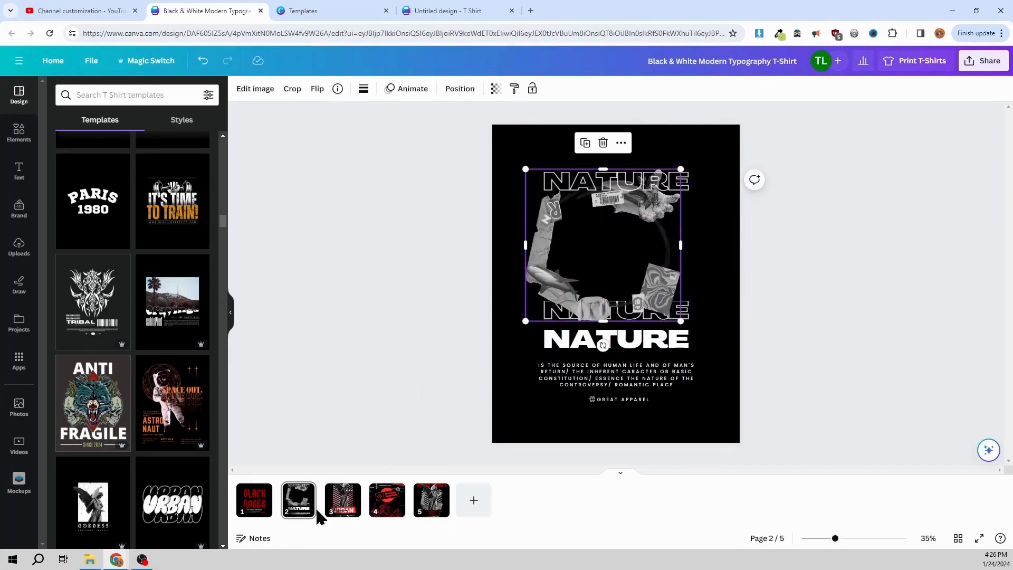
{"action": "left_click_drag", "start_coordinate": [611, 258], "coordinate": [625, 259]}
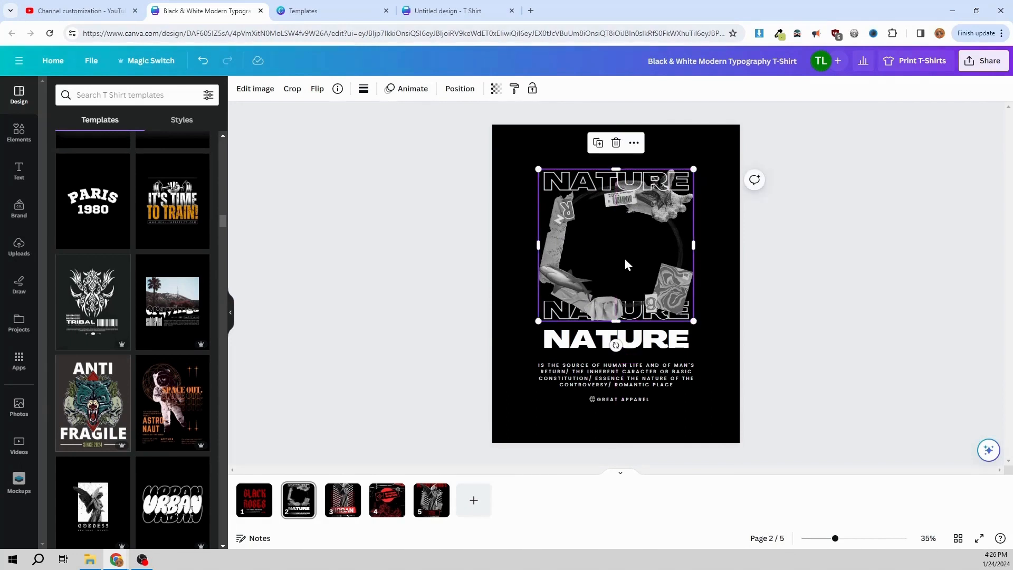
Step: View the layer order and the arrangement settings of the collage image on page 2
{"action": "left_click", "coordinate": [462, 89]}
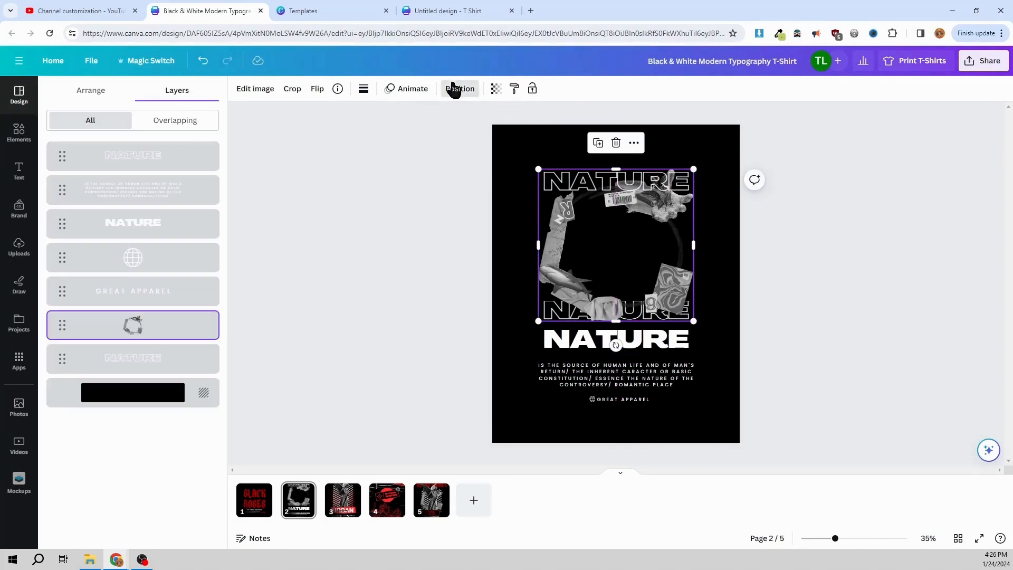
{"action": "left_click", "coordinate": [90, 92]}
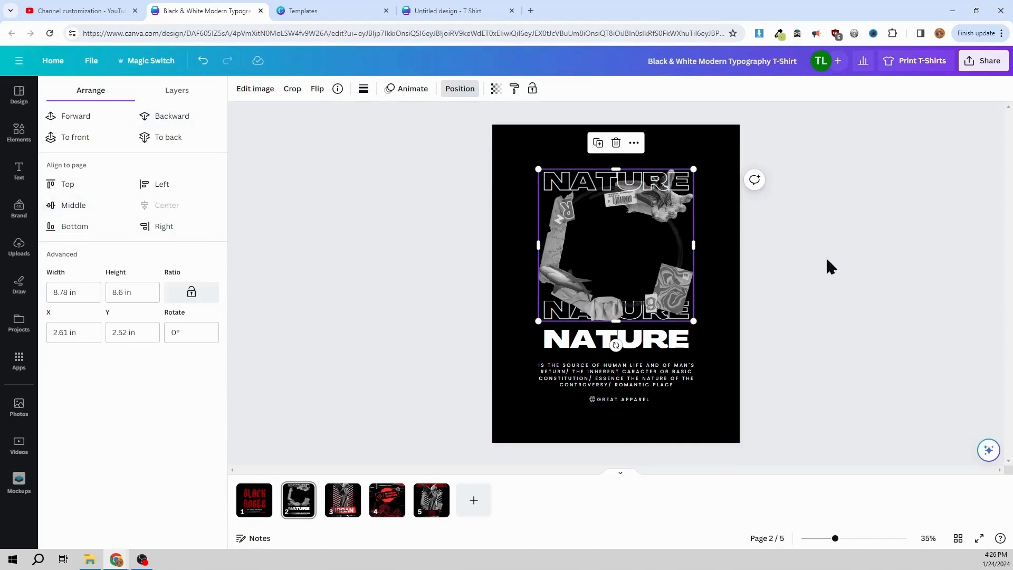
Step: Copy the collage image from page 2 and paste it over the BLACK ROSES text on page 1
{"action": "left_click", "coordinate": [644, 230]}
{"action": "left_click", "coordinate": [254, 500]}
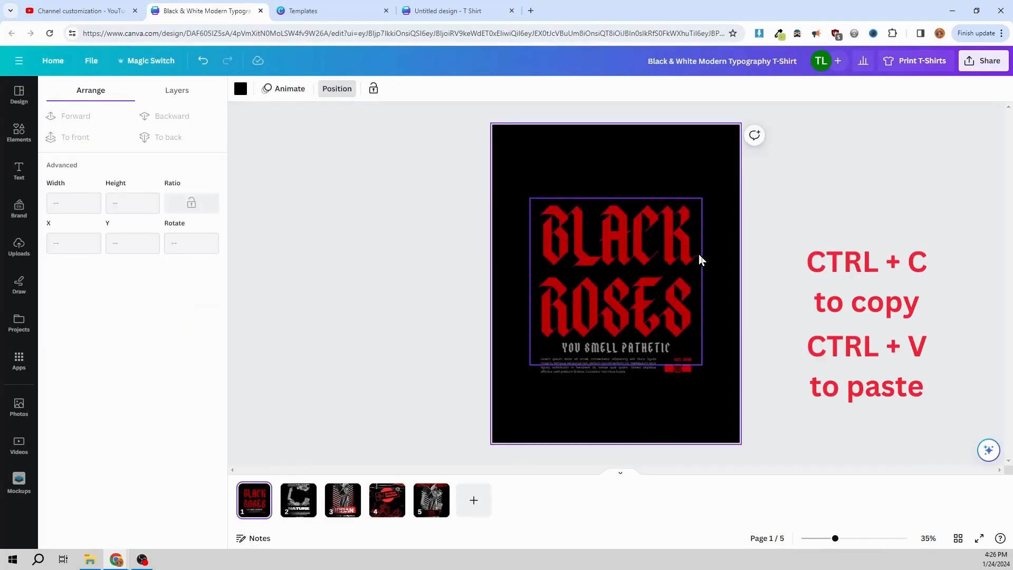
{"action": "key", "text": "ctrl+v"}
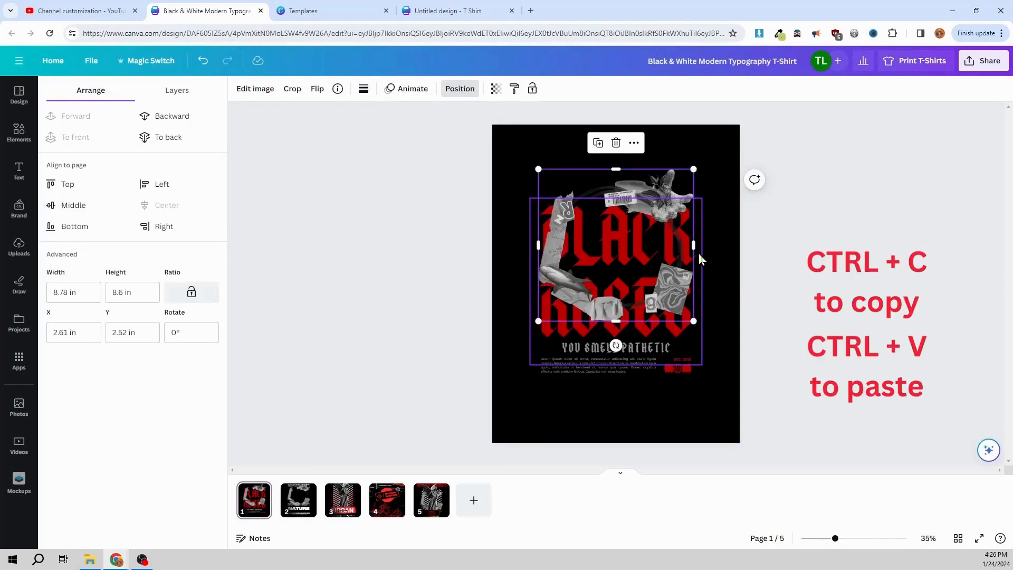
{"action": "left_click", "coordinate": [334, 365]}
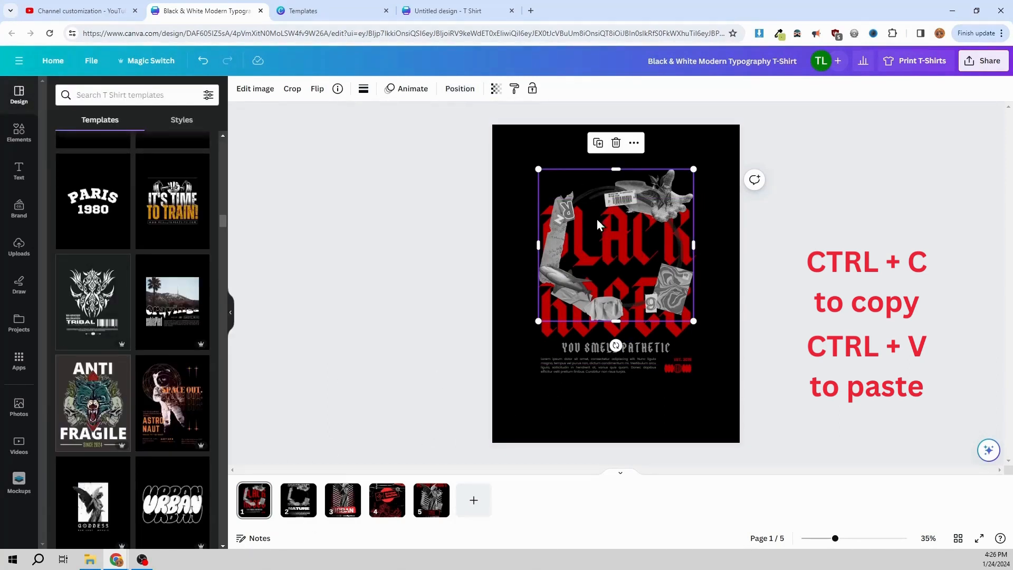
{"action": "left_click", "coordinate": [258, 347]}
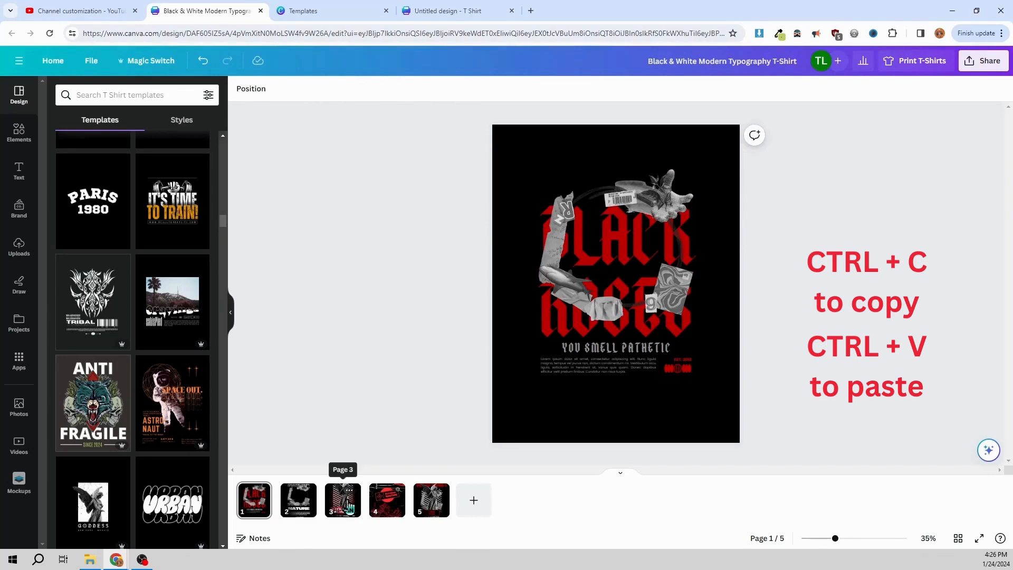
Step: Add a sixth page and apply the FULL DOMINION angel template to it, found among the suggestions similar to the GODDESS template
{"action": "left_click", "coordinate": [303, 505]}
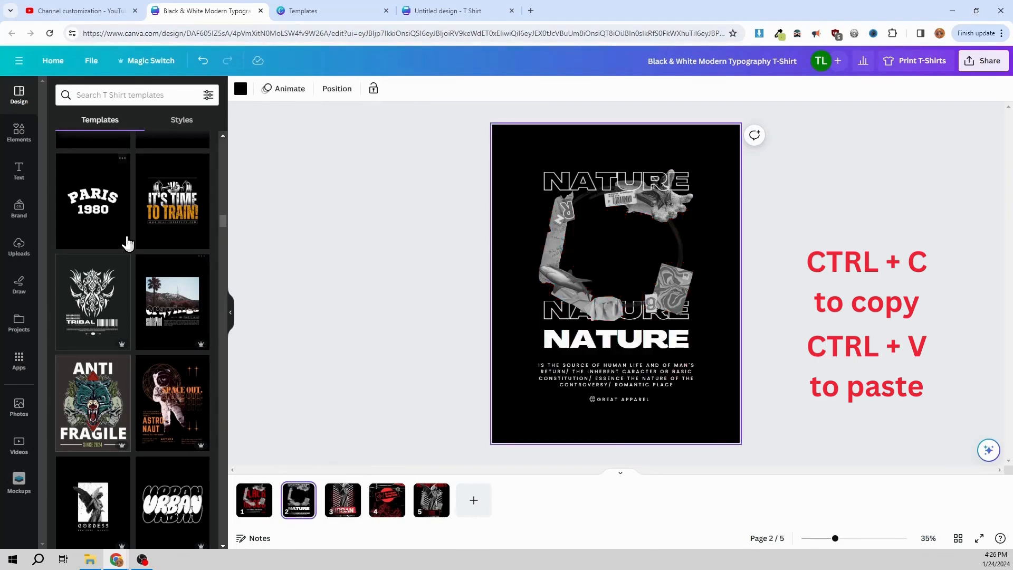
{"action": "scroll", "coordinate": [121, 248], "scroll_direction": "down", "scroll_amount": 5}
{"action": "scroll", "coordinate": [110, 261], "scroll_direction": "up", "scroll_amount": 1}
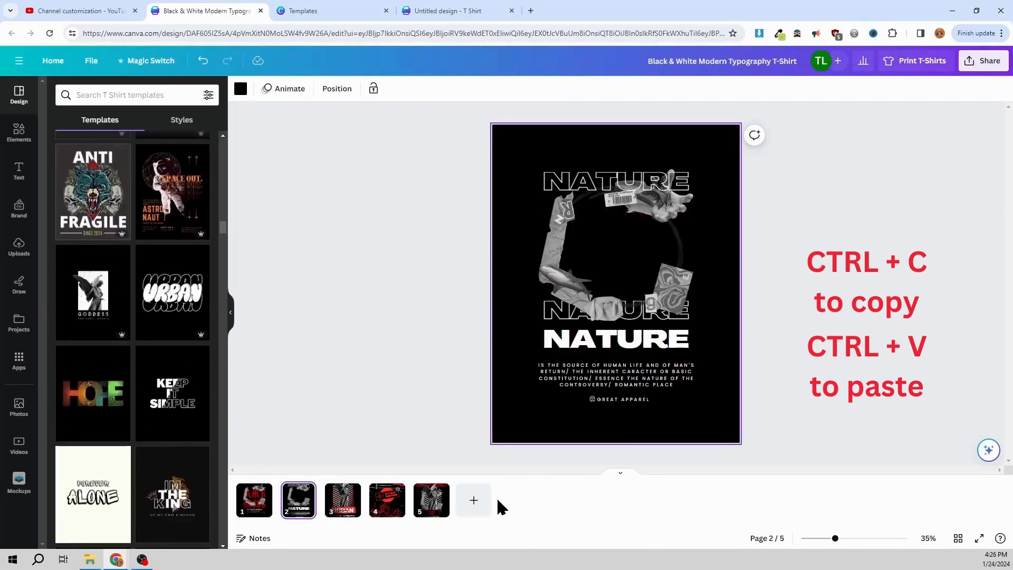
{"action": "left_click", "coordinate": [474, 500]}
{"action": "left_click", "coordinate": [93, 296]}
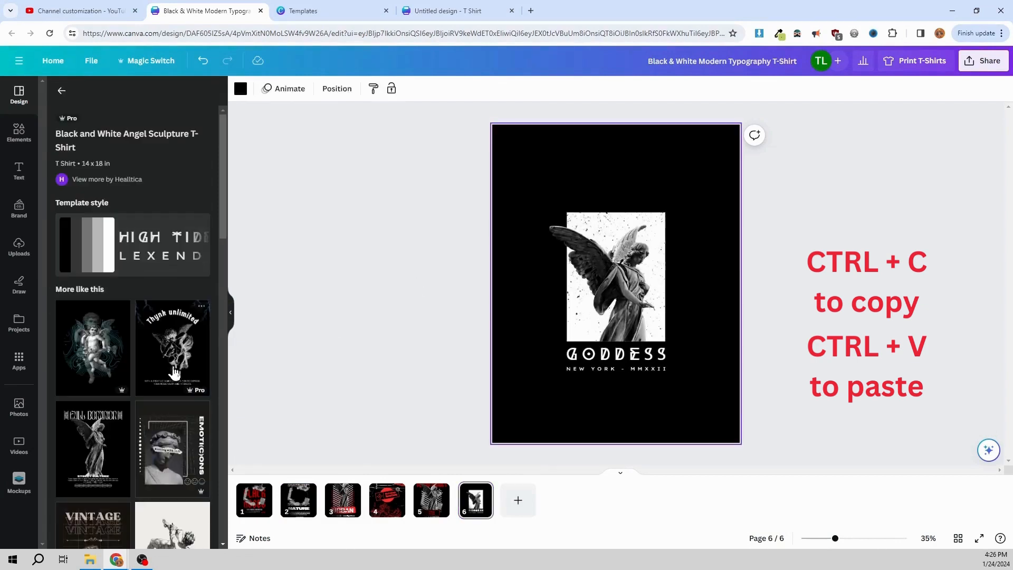
{"action": "left_click", "coordinate": [110, 447]}
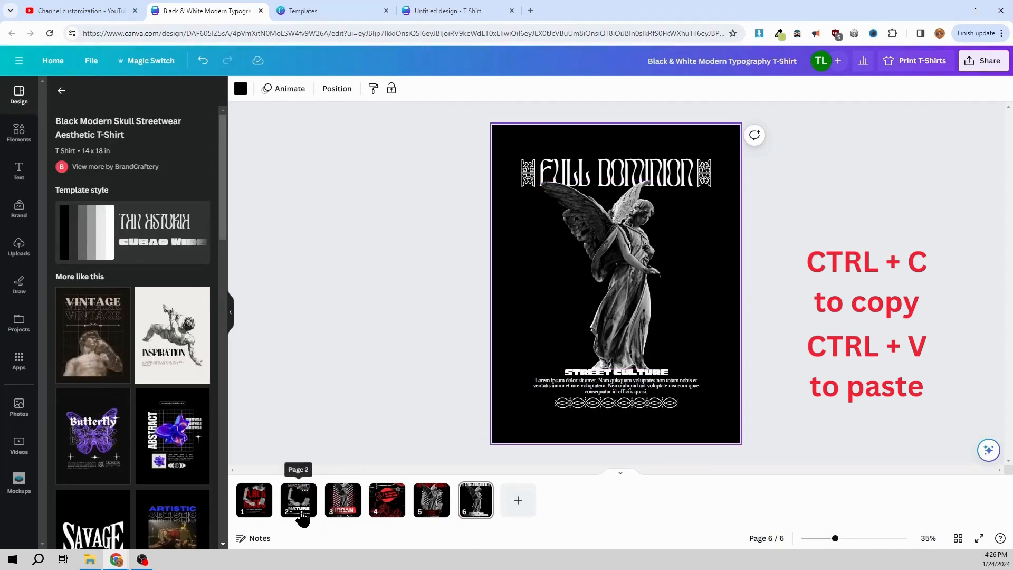
Step: Move the angel statue on page 3 slightly higher on the page
{"action": "left_click", "coordinate": [343, 506]}
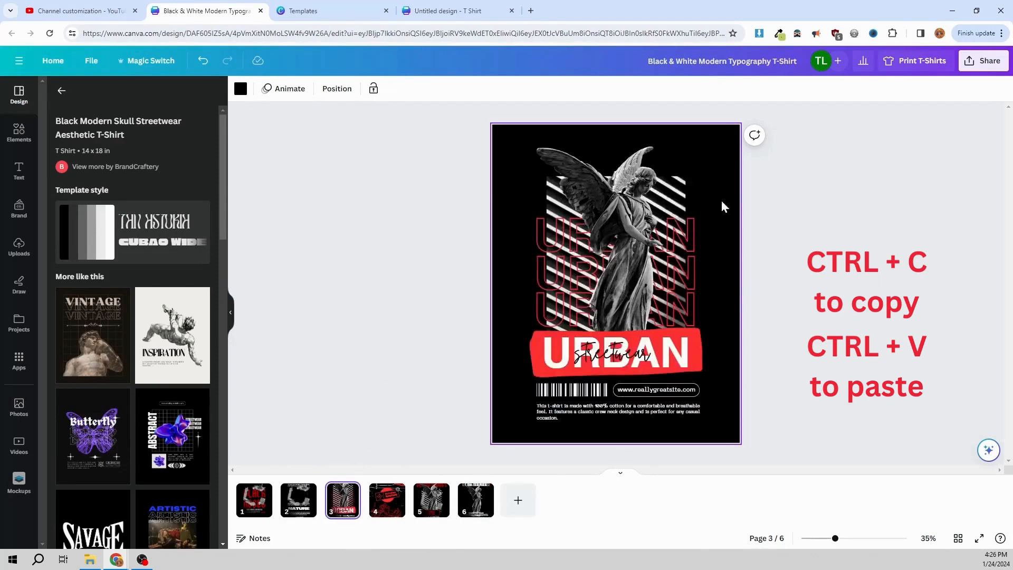
{"action": "left_click", "coordinate": [597, 188]}
{"action": "scroll", "coordinate": [152, 362], "scroll_direction": "down", "scroll_amount": 15}
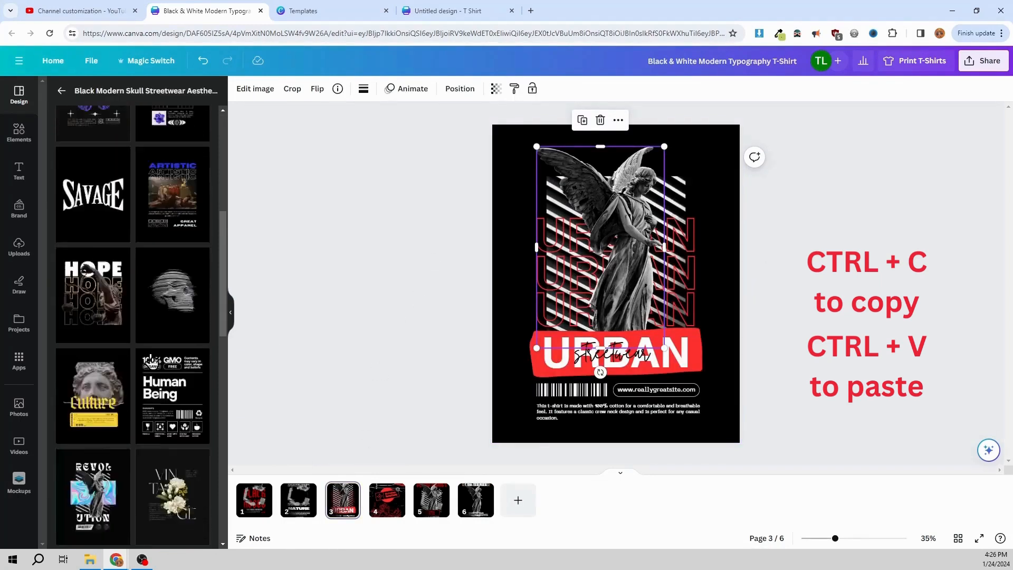
{"action": "scroll", "coordinate": [154, 361], "scroll_direction": "up", "scroll_amount": 15}
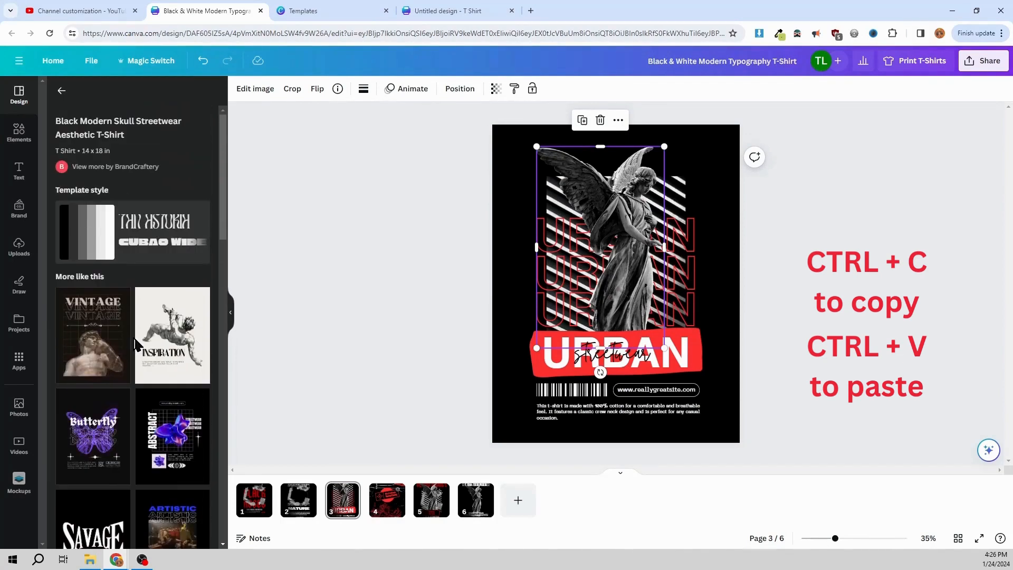
{"action": "mouse_move", "coordinate": [647, 186]}
{"action": "left_mouse_down"}
{"action": "mouse_move", "coordinate": [670, 186]}
{"action": "mouse_move", "coordinate": [658, 165]}
{"action": "mouse_move", "coordinate": [657, 196]}
{"action": "left_mouse_up"}
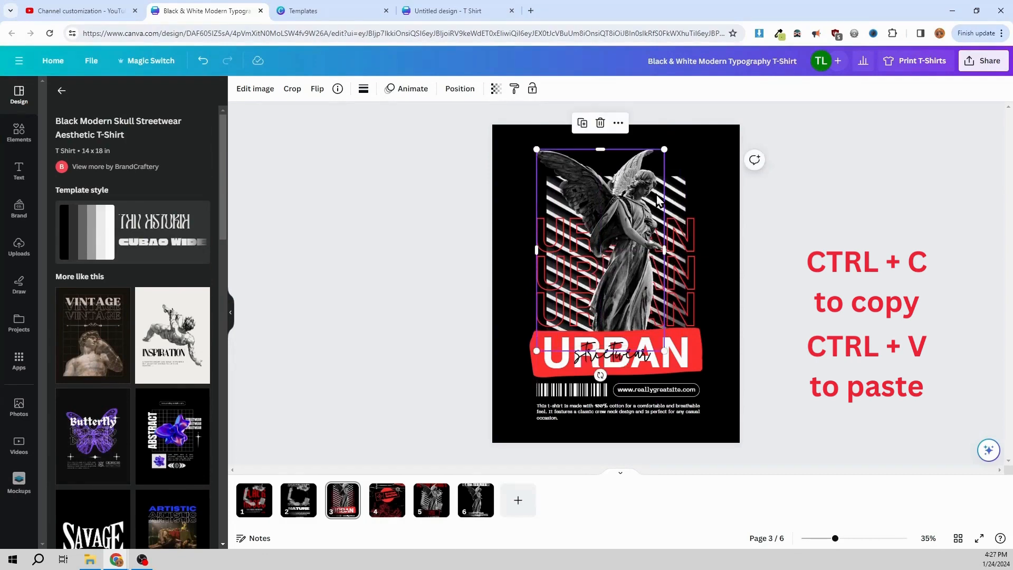
{"action": "key", "text": "ctrl+z"}
Step: Delete the large URBAN text, the red brush shape and the "streetwear" script text from page 3
{"action": "left_click", "coordinate": [681, 356]}
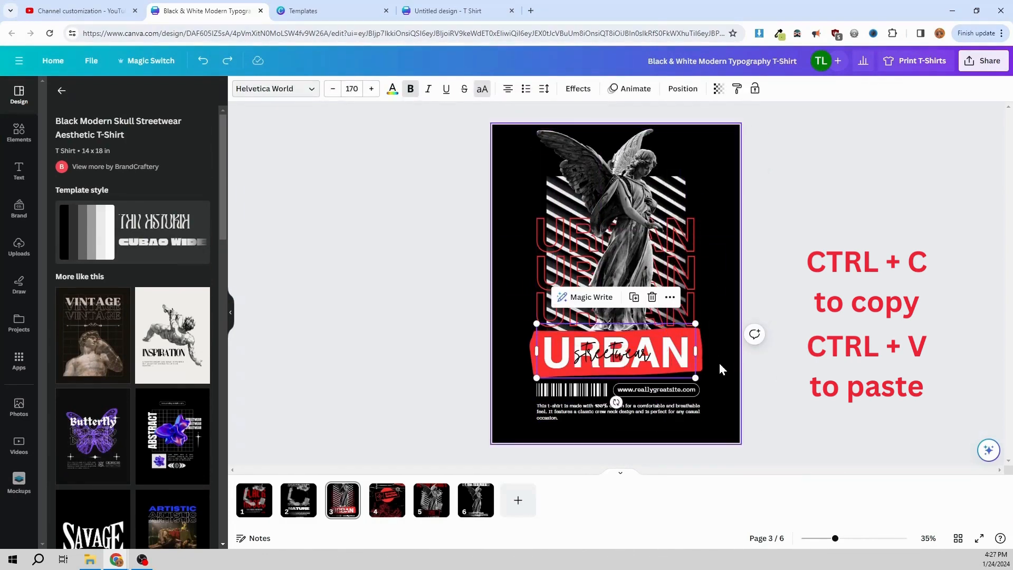
{"action": "key", "text": "Delete"}
{"action": "left_click", "coordinate": [693, 364]}
{"action": "key", "text": "Delete"}
{"action": "left_click", "coordinate": [651, 352]}
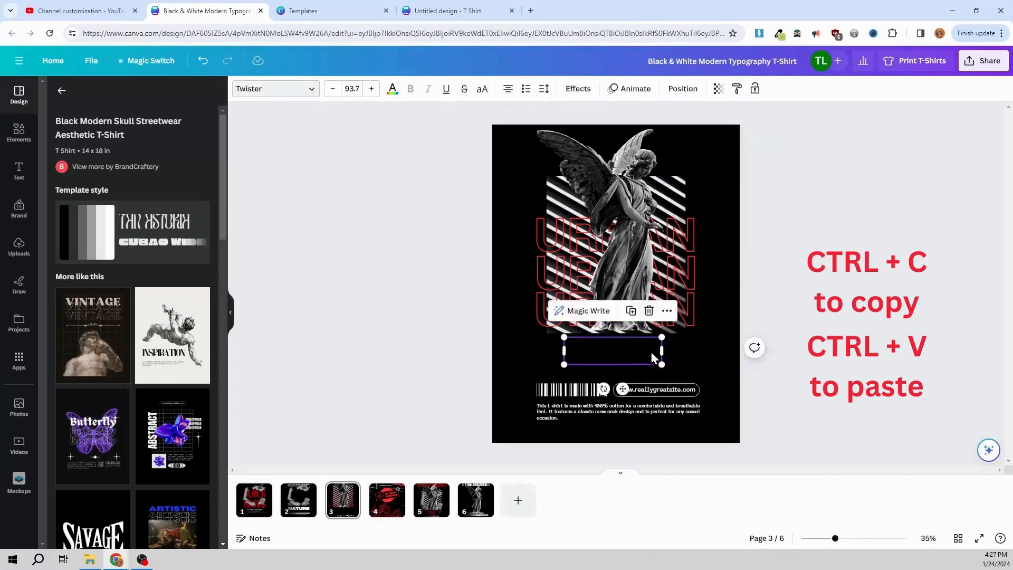
{"action": "key", "text": "Delete"}
Step: Copy the angel statue from page 3, paste it onto page 1 and shift it slightly down over the collage
{"action": "left_click", "coordinate": [639, 306]}
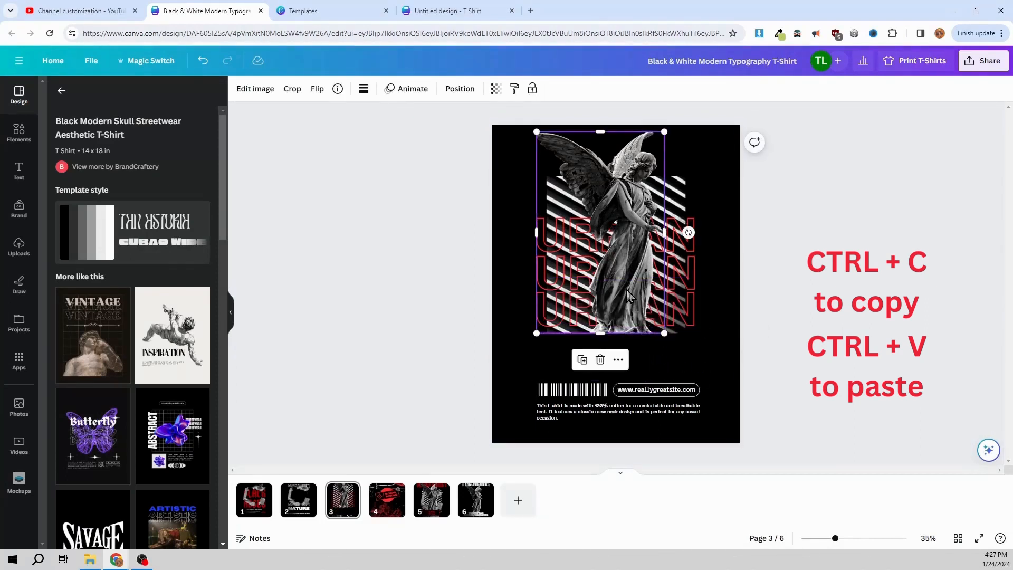
{"action": "left_click", "coordinate": [261, 506]}
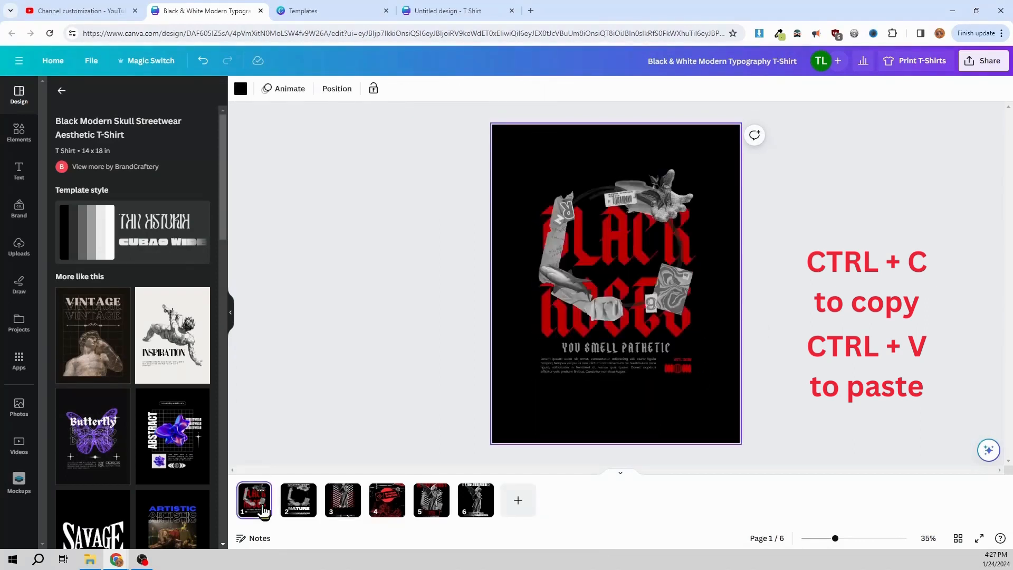
{"action": "left_click", "coordinate": [350, 506]}
{"action": "left_click", "coordinate": [621, 283]}
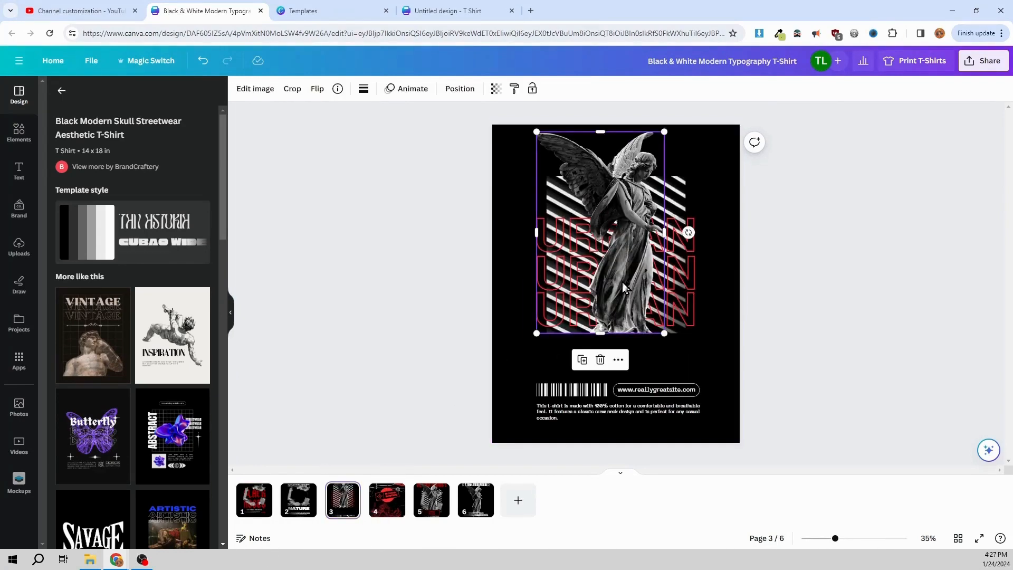
{"action": "left_click", "coordinate": [258, 511]}
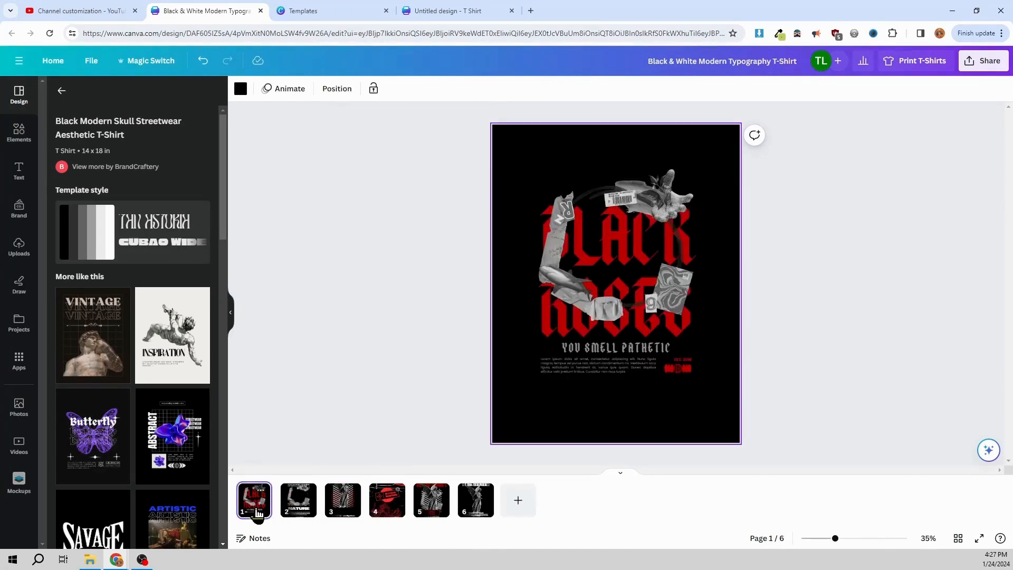
{"action": "key", "text": "ctrl+v"}
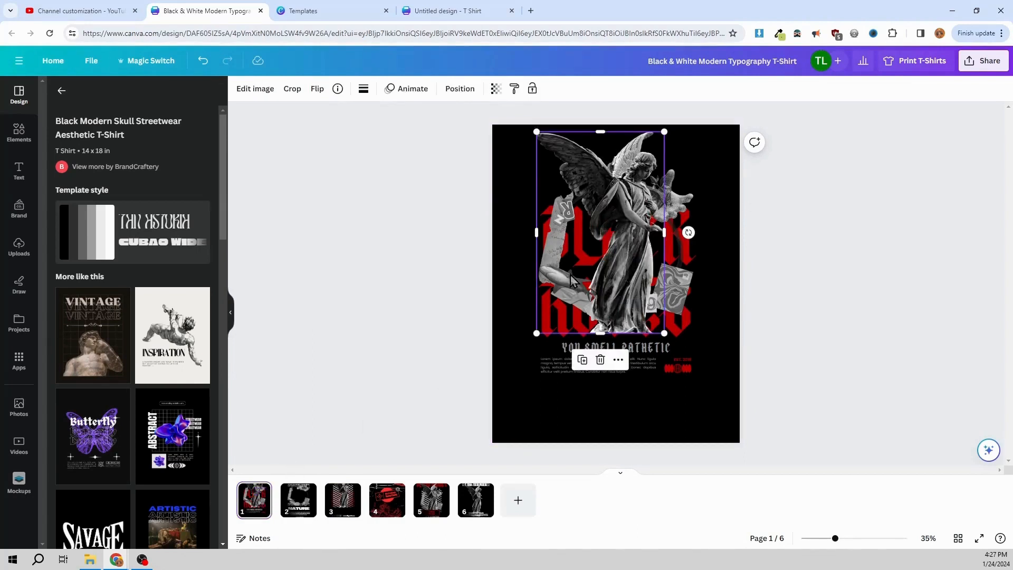
{"action": "left_click_drag", "start_coordinate": [630, 247], "coordinate": [627, 248]}
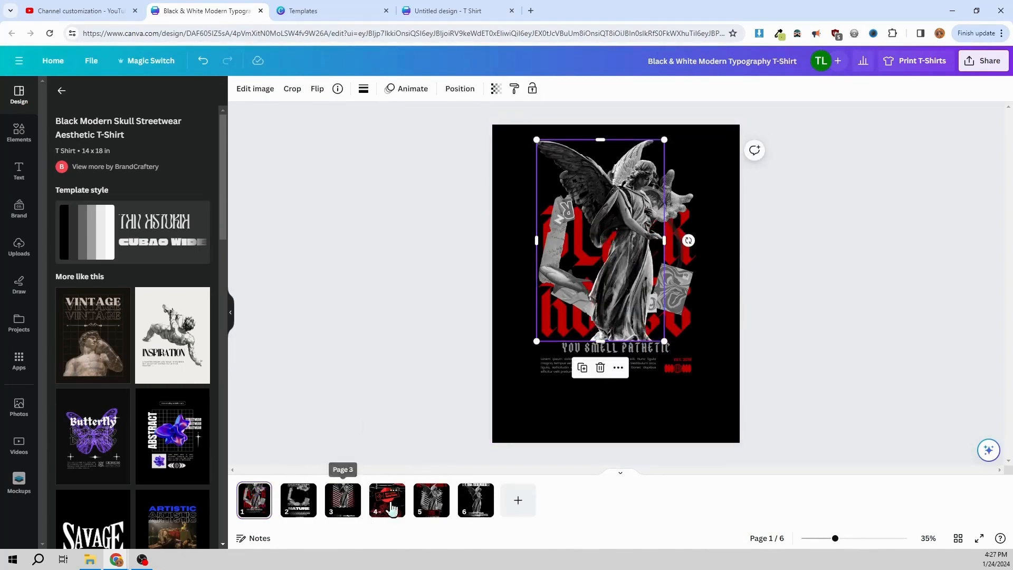
Step: Copy the angel statue from the BLOOD MONEY design on page 5 and paste it onto page 1
{"action": "left_click", "coordinate": [439, 496]}
{"action": "right_click", "coordinate": [631, 217]}
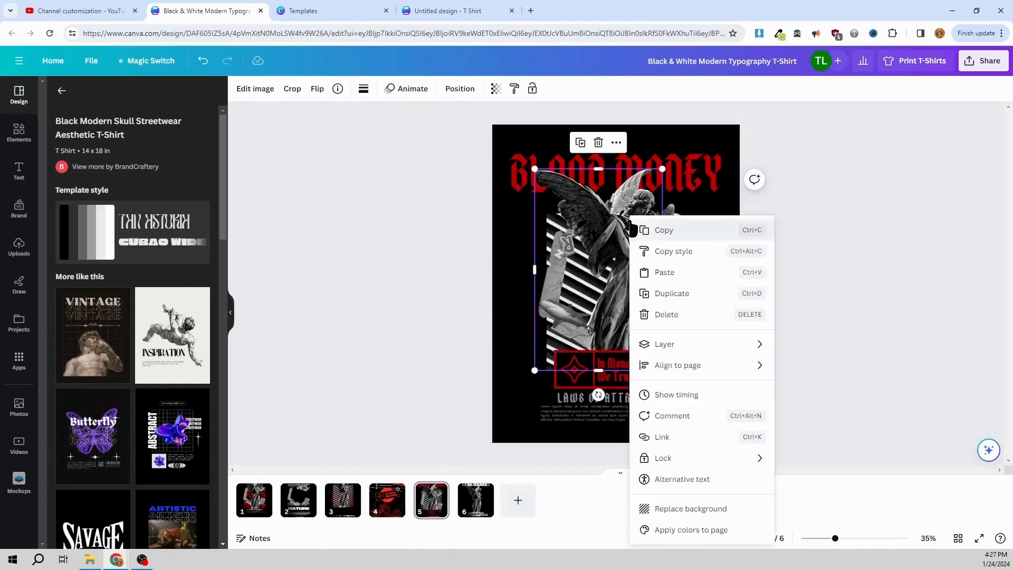
{"action": "right_click", "coordinate": [608, 206]}
{"action": "left_click", "coordinate": [635, 218]}
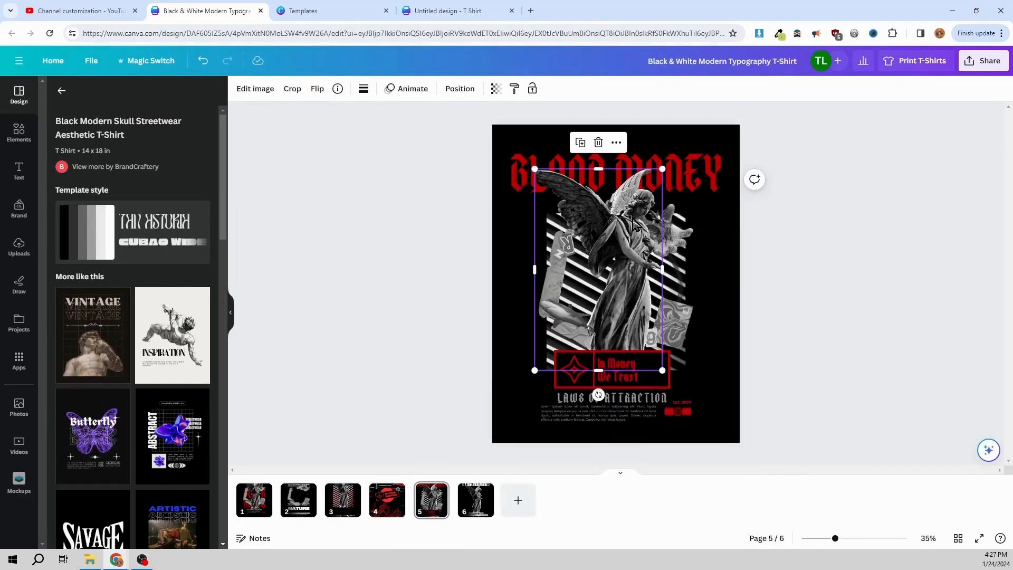
{"action": "left_click", "coordinate": [259, 509]}
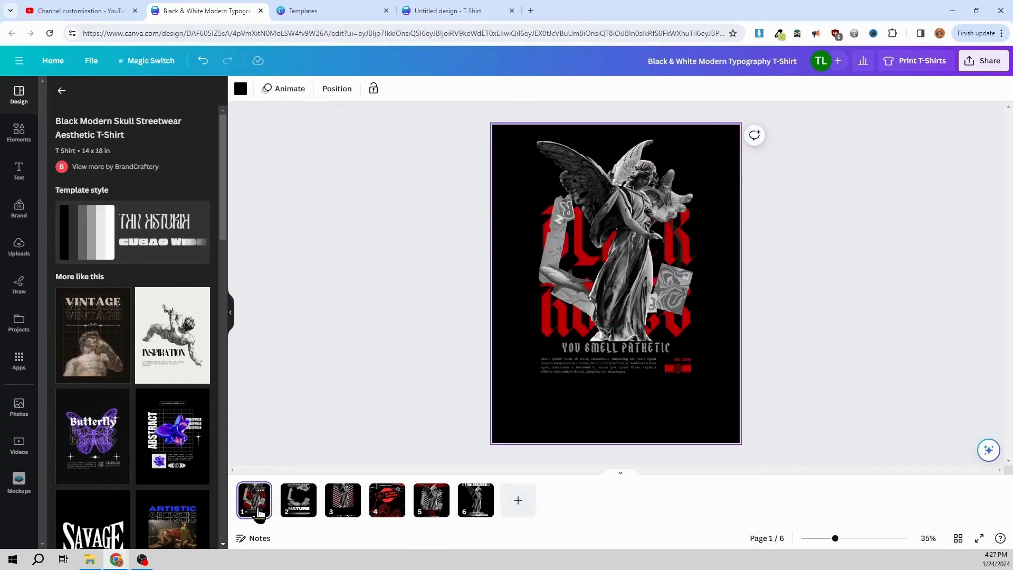
{"action": "right_click", "coordinate": [506, 253]}
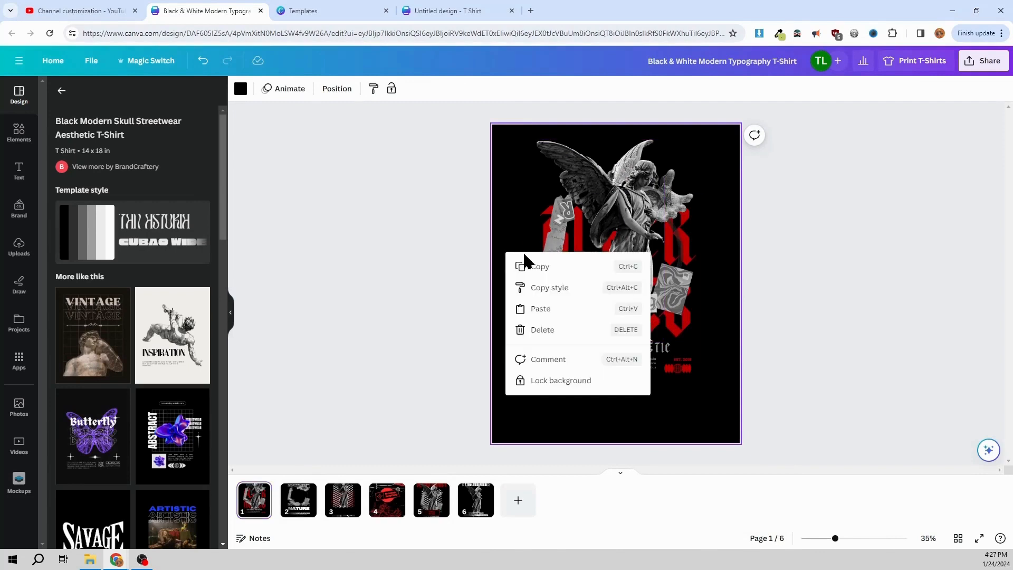
{"action": "left_click", "coordinate": [546, 310]}
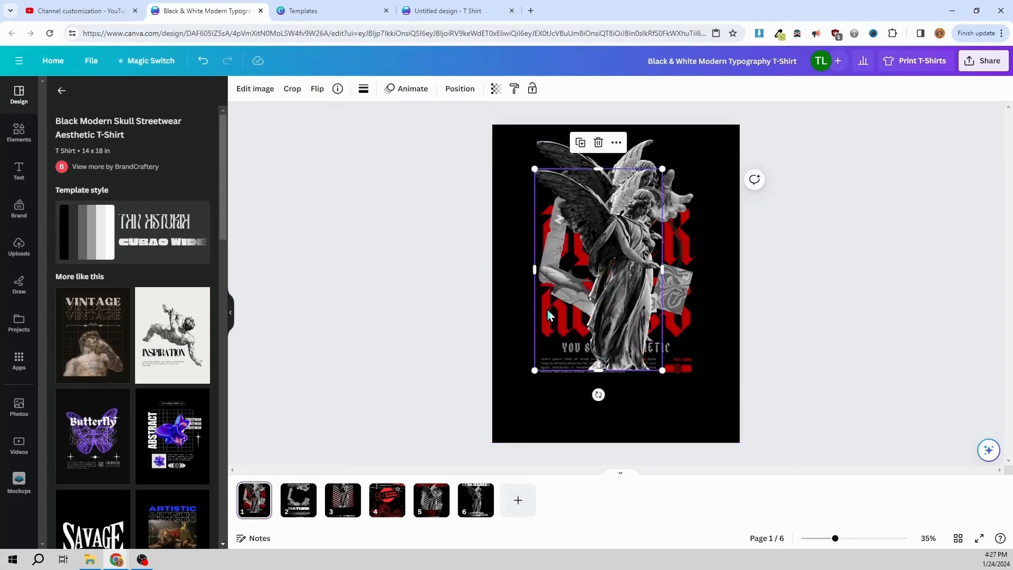
Step: Delete the upper angel statue on page 1 and move the remaining one up so it stands just above YOU SMELL PATHETIC
{"action": "left_click", "coordinate": [652, 152]}
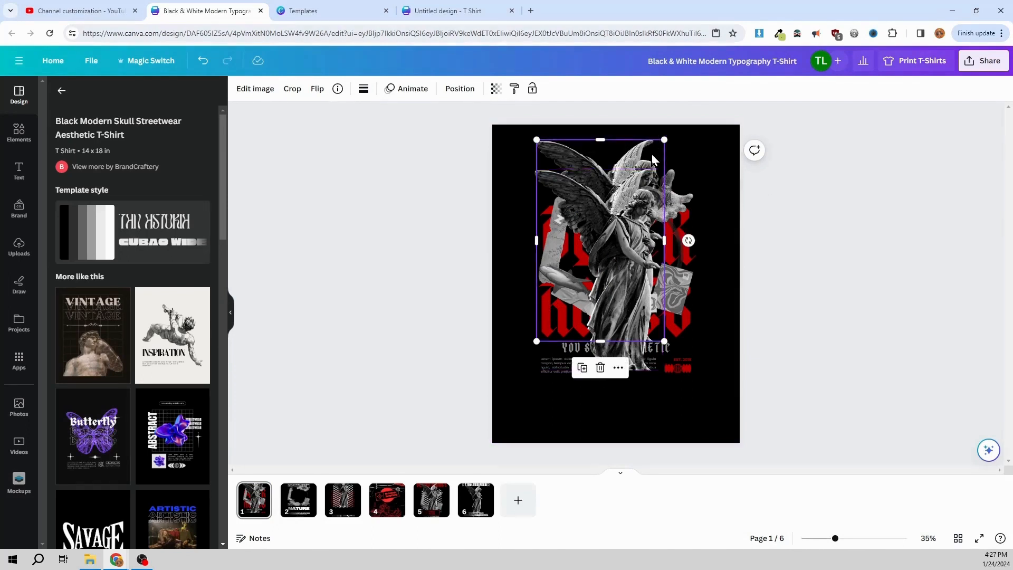
{"action": "key", "text": "Delete"}
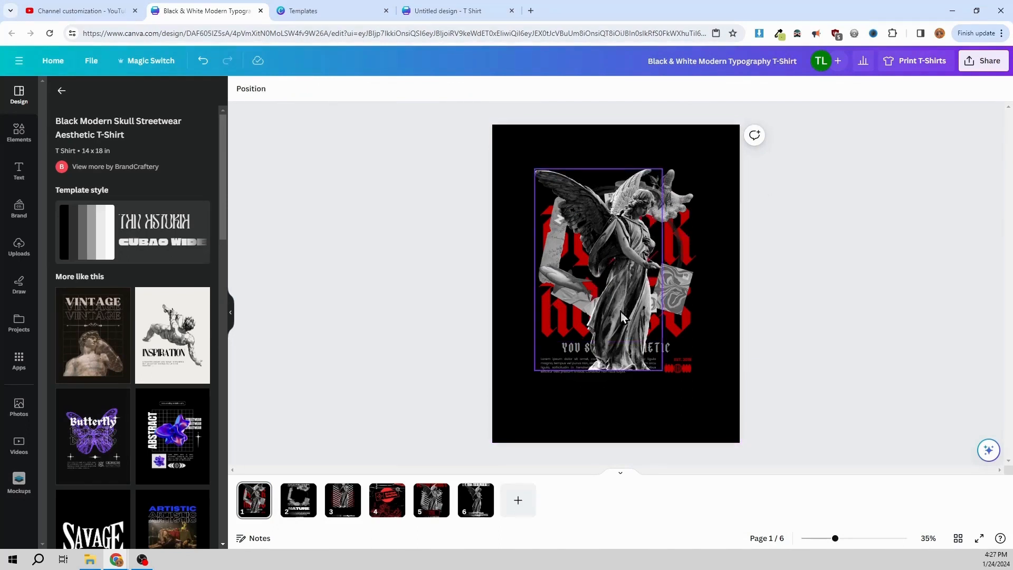
{"action": "left_click", "coordinate": [615, 328]}
{"action": "left_click_drag", "start_coordinate": [615, 324], "coordinate": [613, 295]}
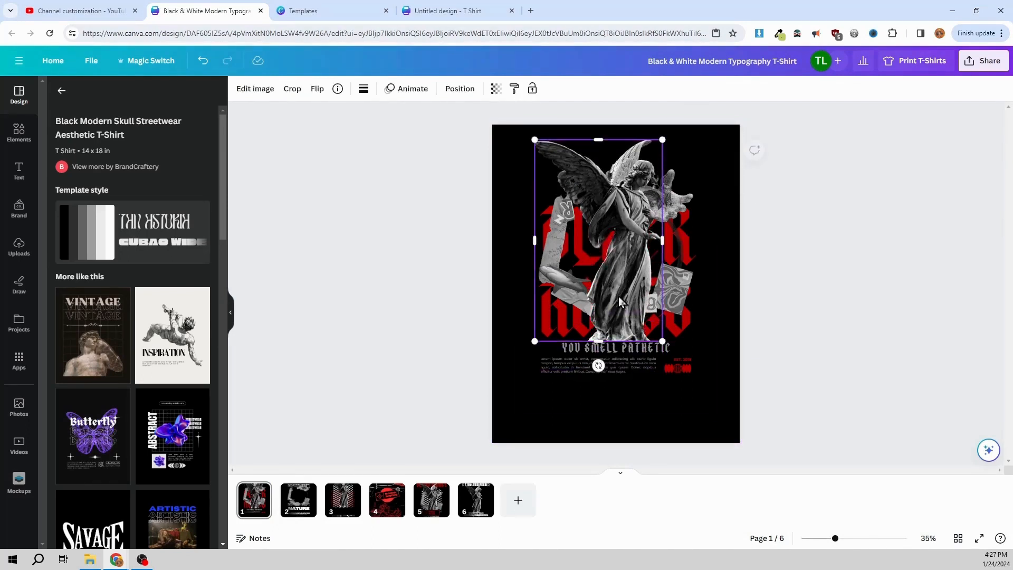
{"action": "left_click", "coordinate": [720, 301]}
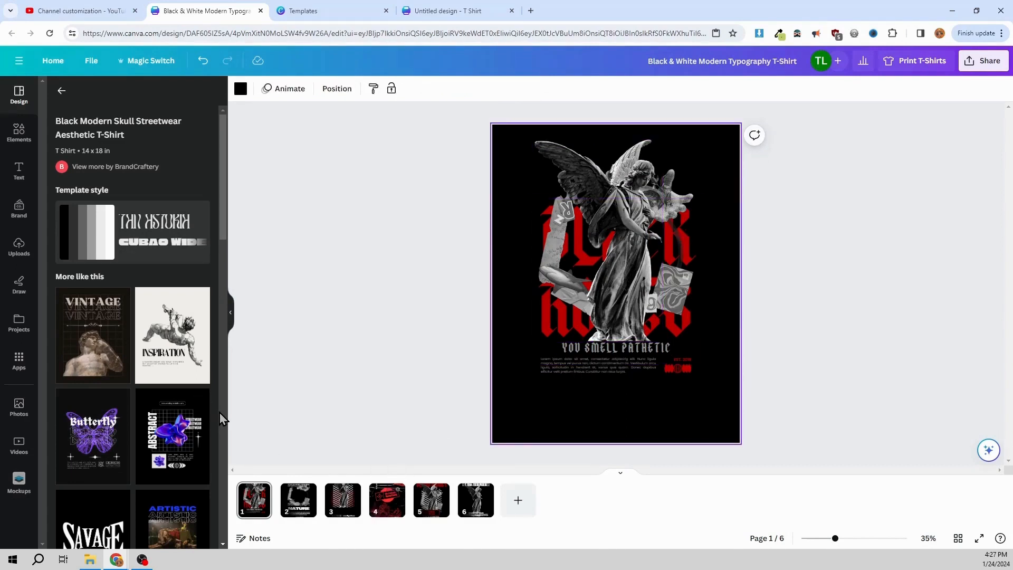
Step: Try to copy the tilted badge's frame and star symbol from page 4 onto page 1, and undo the paste
{"action": "left_click", "coordinate": [384, 508]}
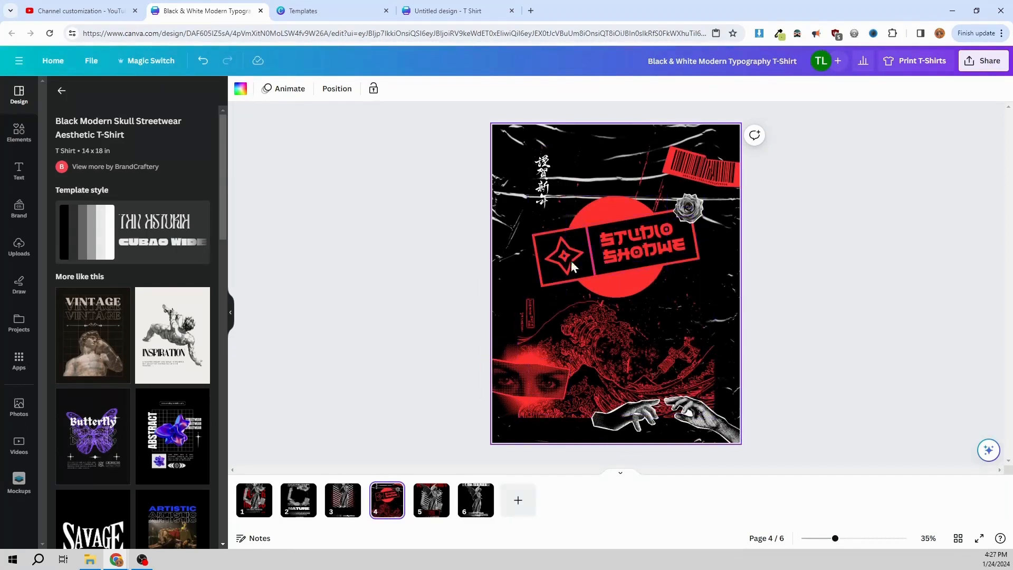
{"action": "scroll", "coordinate": [97, 387], "scroll_direction": "down", "scroll_amount": 15}
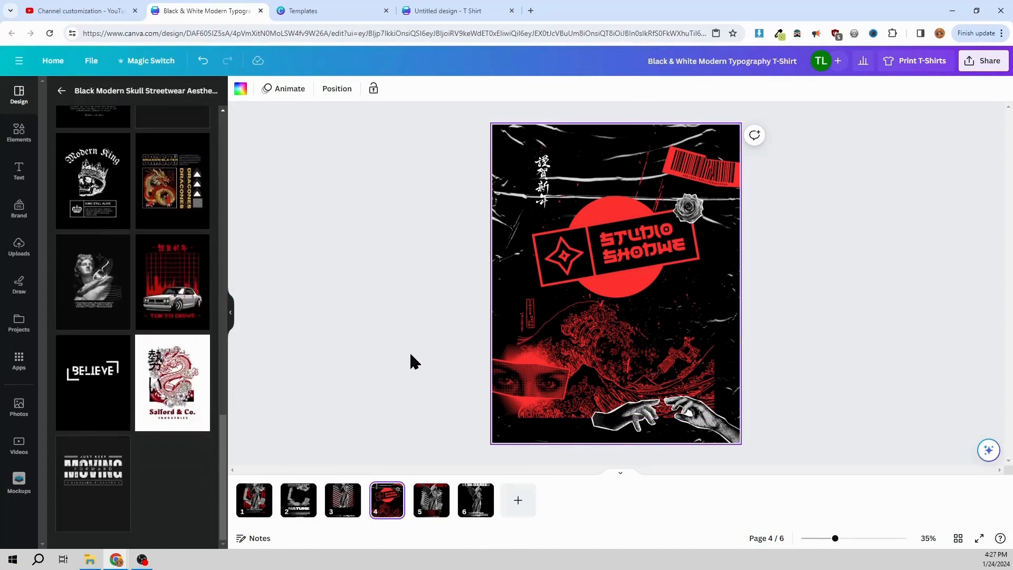
{"action": "left_click", "coordinate": [641, 233]}
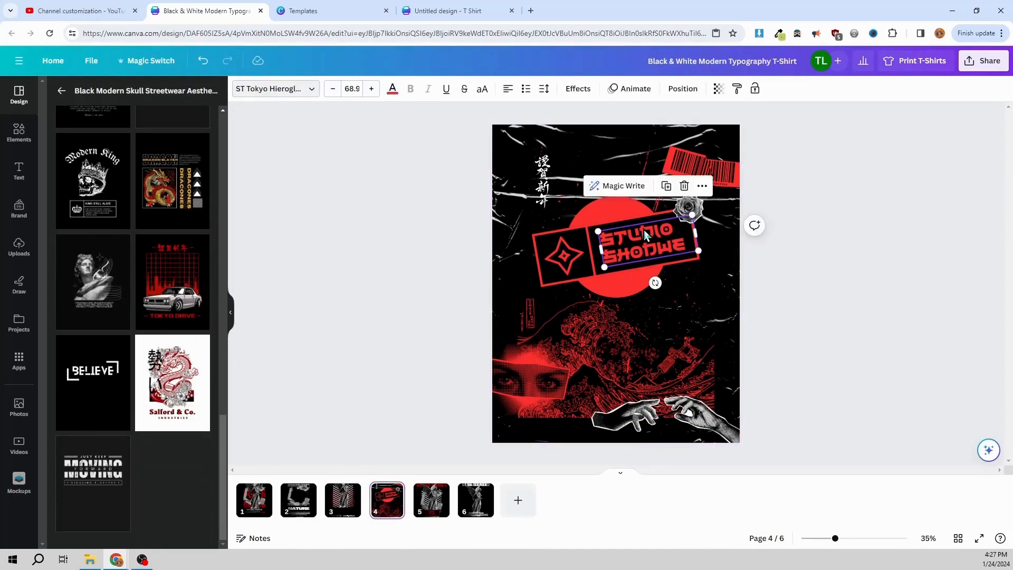
{"action": "left_click", "coordinate": [613, 241], "text": "shift"}
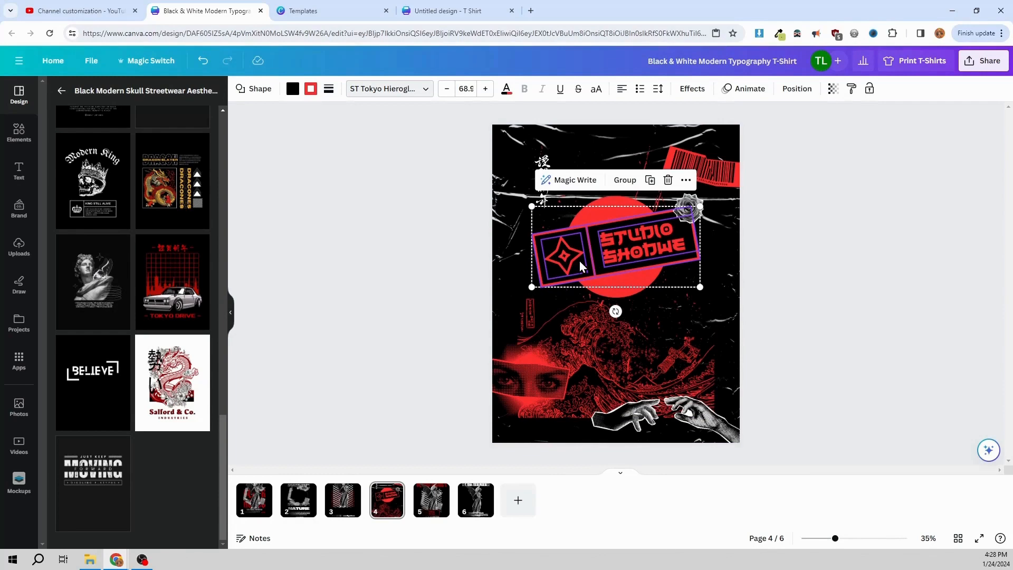
{"action": "key", "text": "ctrl+c"}
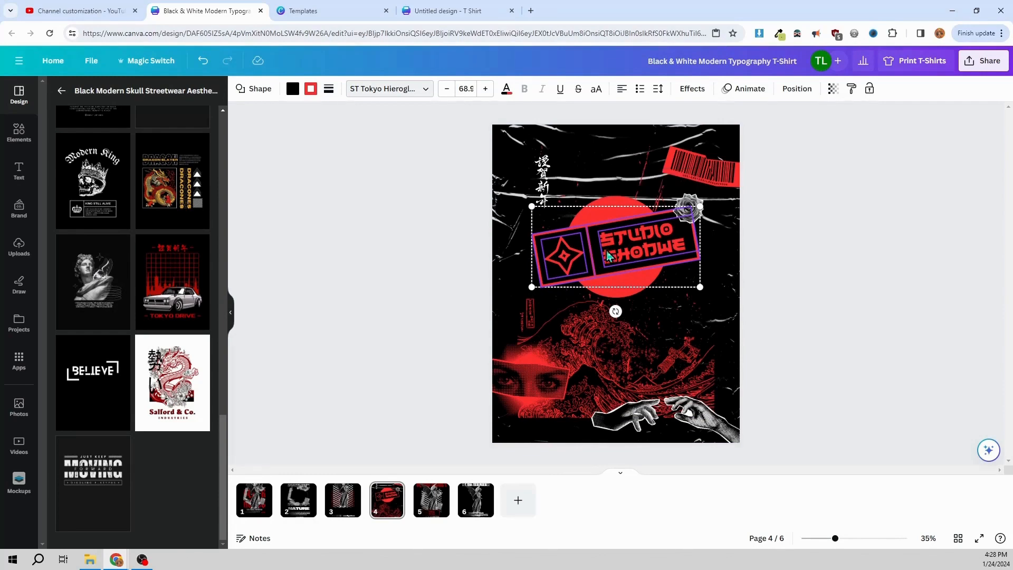
{"action": "left_click", "coordinate": [659, 237], "text": "shift"}
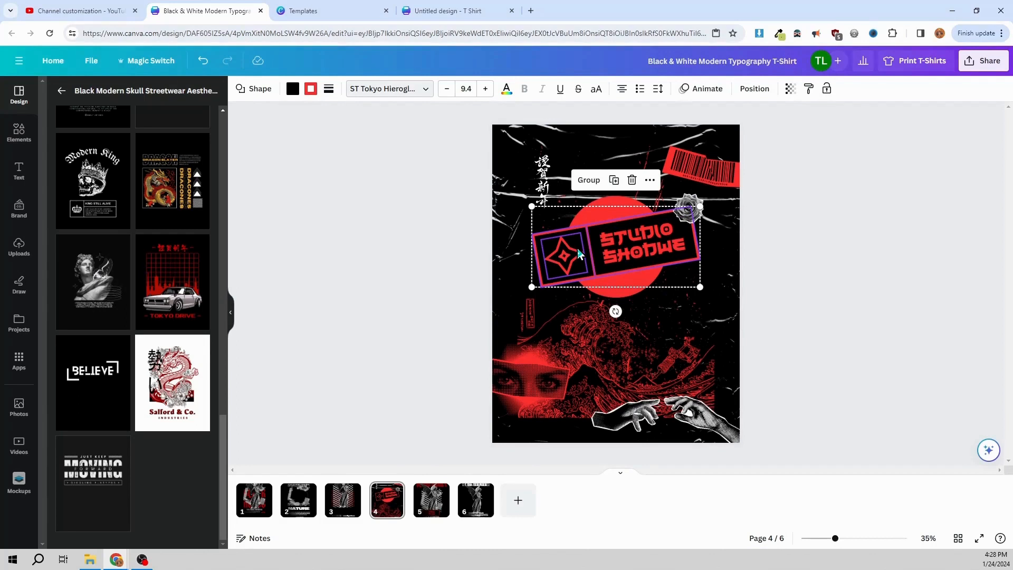
{"action": "left_click", "coordinate": [255, 499]}
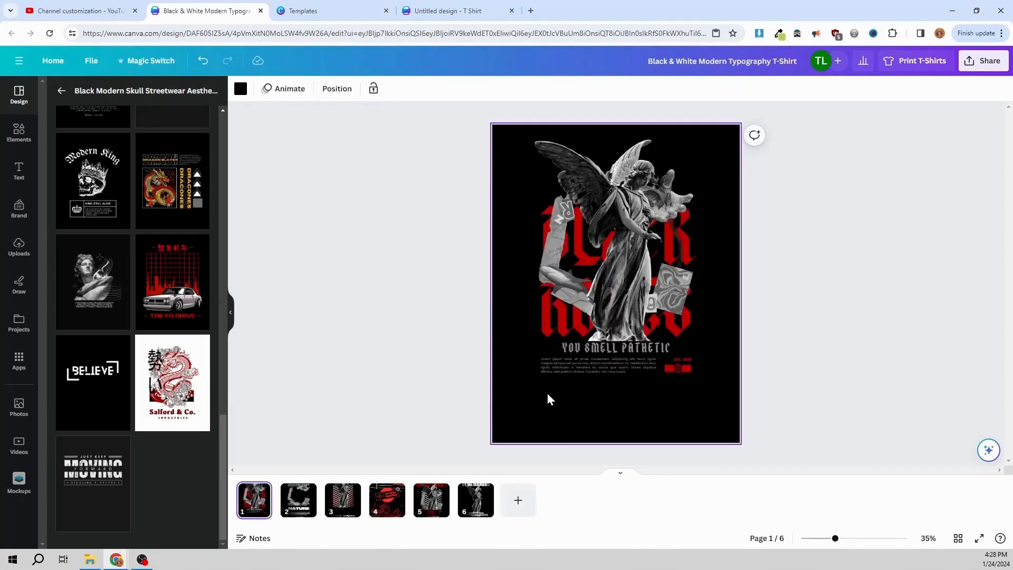
{"action": "key", "text": "ctrl+v"}
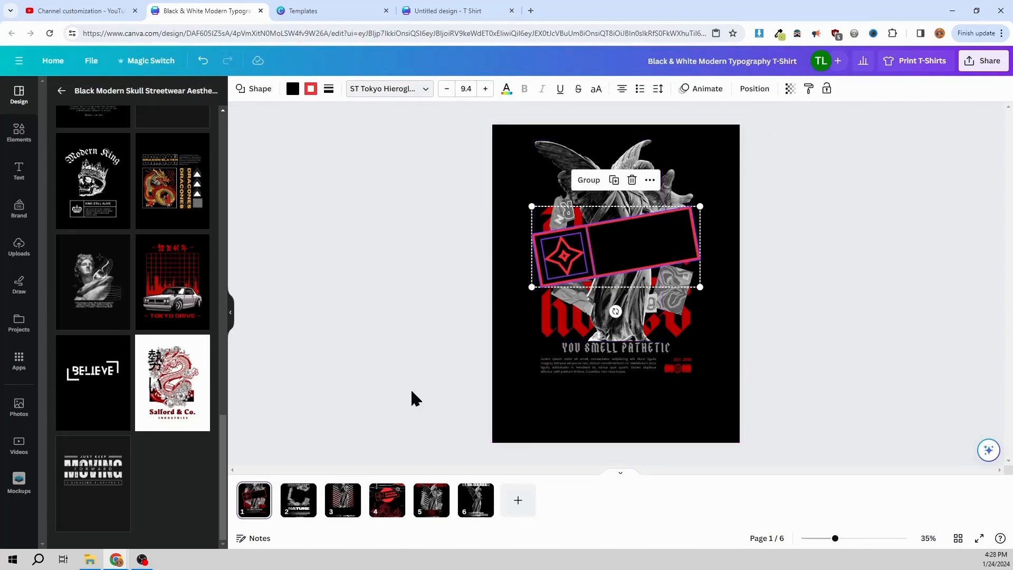
{"action": "key", "text": "ctrl+z"}
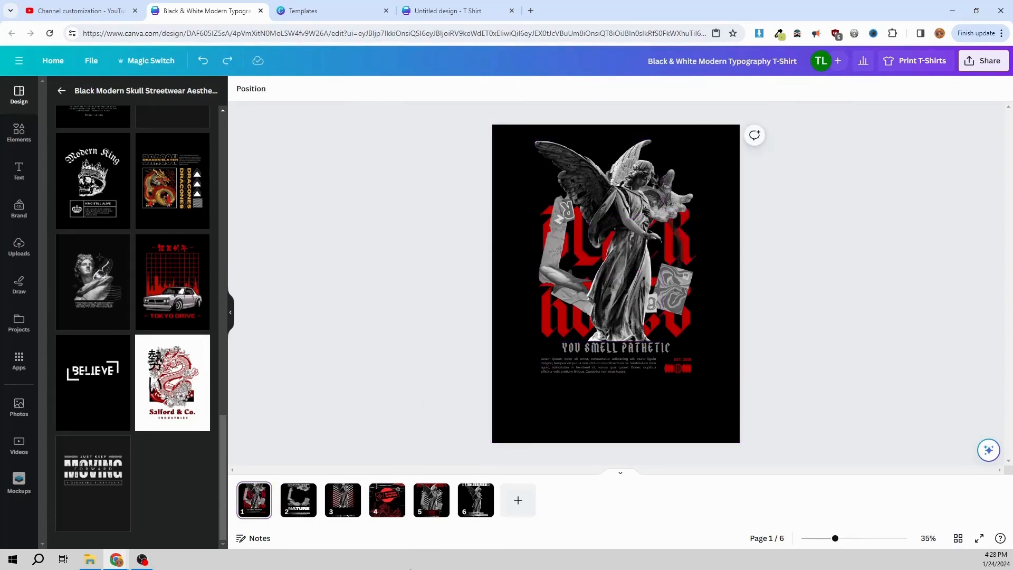
Step: On page 4, select the tilted badge's frame, star symbol and STUDIO SHODWE text together and group them
{"action": "left_click", "coordinate": [387, 500]}
{"action": "left_click", "coordinate": [655, 256]}
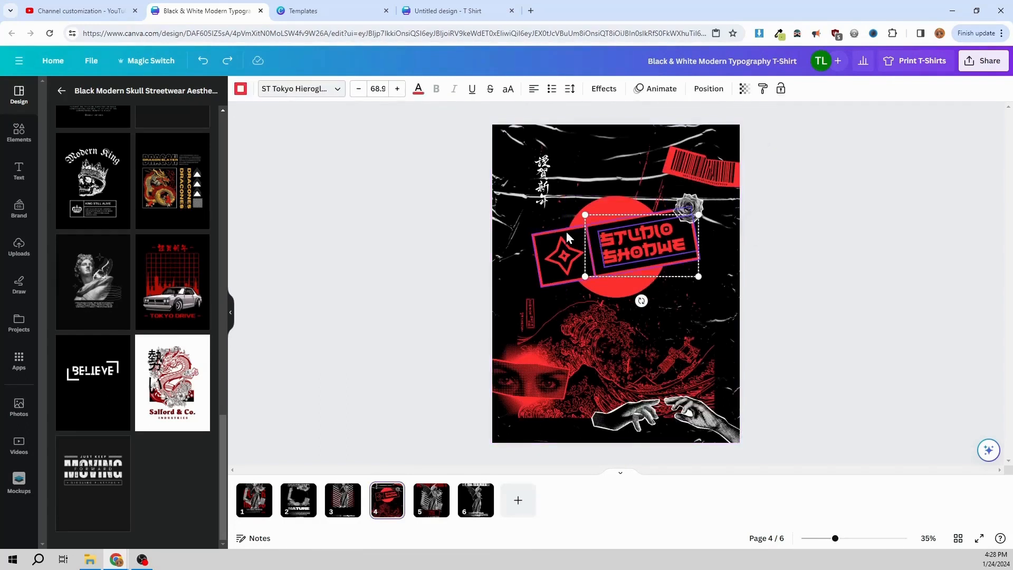
{"action": "left_click", "coordinate": [564, 253]}
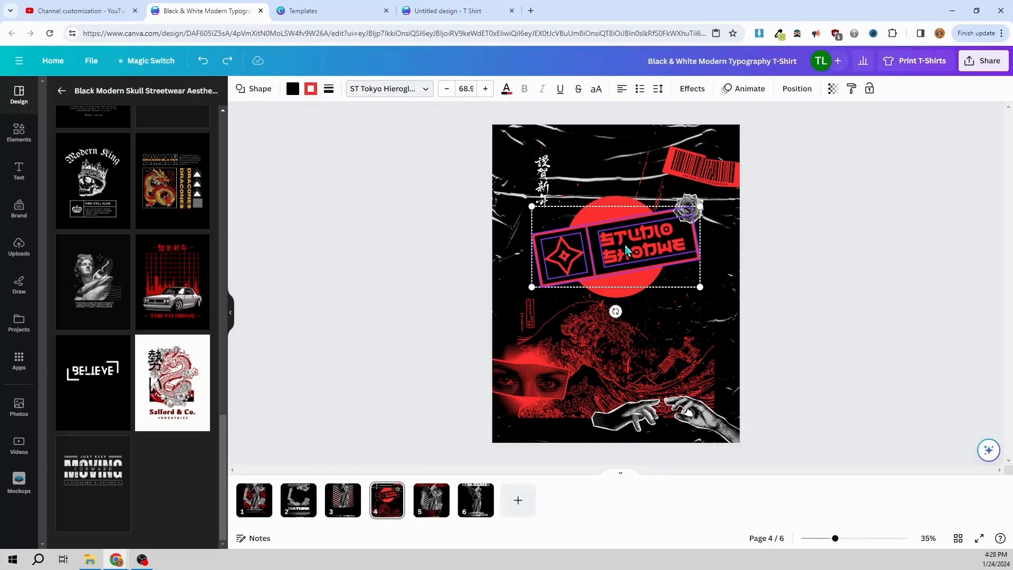
{"action": "mouse_move", "coordinate": [625, 243]}
{"action": "left_mouse_down"}
{"action": "mouse_move", "coordinate": [618, 200]}
{"action": "mouse_move", "coordinate": [616, 253]}
{"action": "mouse_move", "coordinate": [635, 258]}
{"action": "left_mouse_up"}
{"action": "key", "text": "ctrl+z"}
{"action": "left_click", "coordinate": [640, 248], "text": "shift"}
{"action": "key", "text": "ctrl+z"}
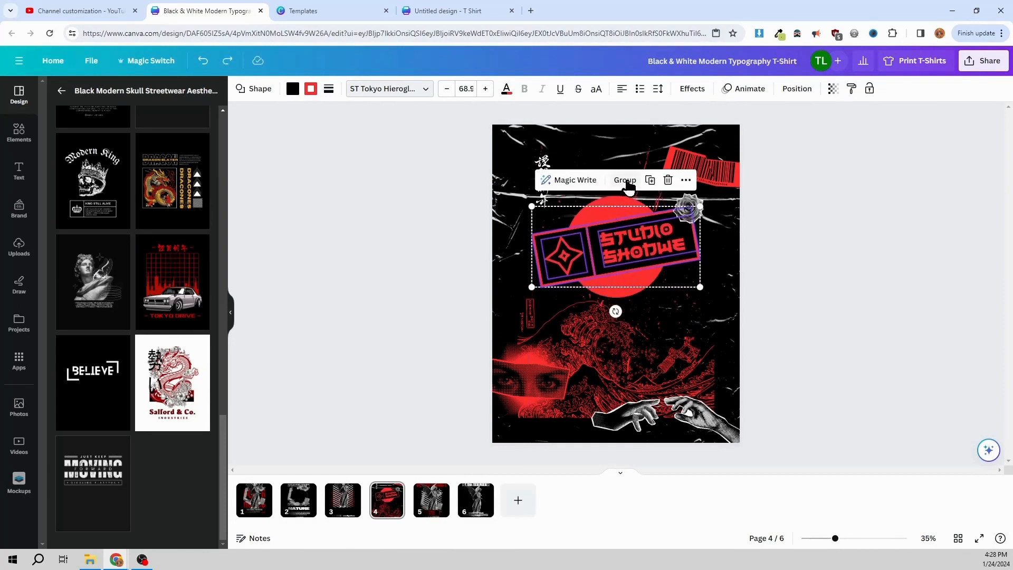
{"action": "left_click", "coordinate": [625, 181]}
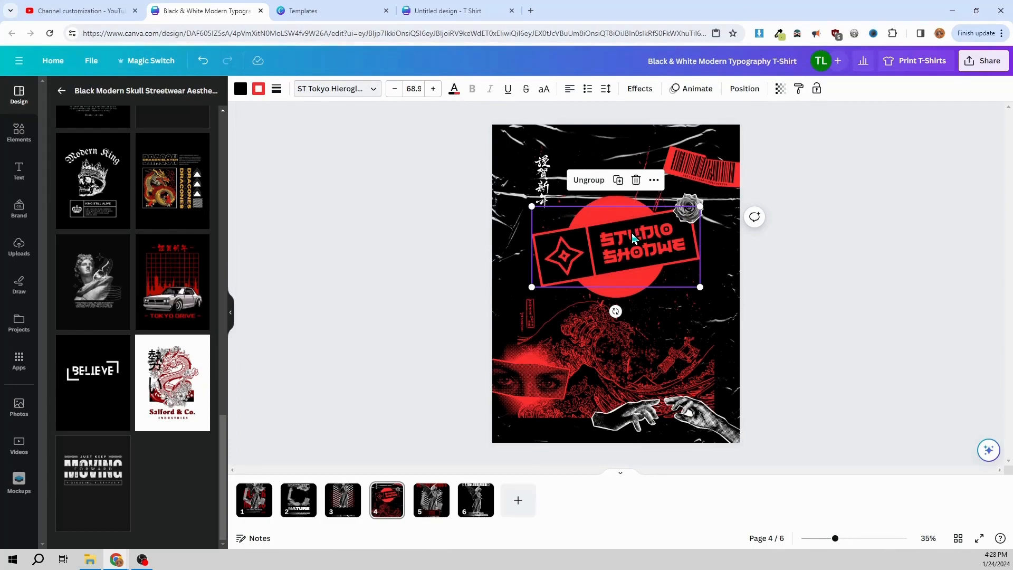
Step: Copy the grouped STUDIO SHODWE badge onto page 1 and move it down over the lower part of the angel statue
{"action": "left_click", "coordinate": [264, 505]}
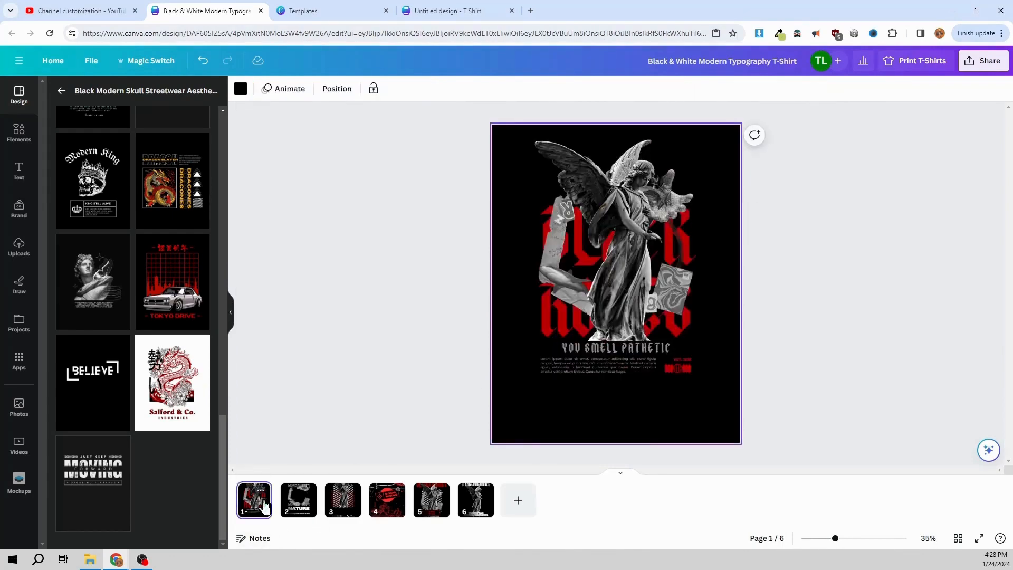
{"action": "key", "text": "ctrl+v"}
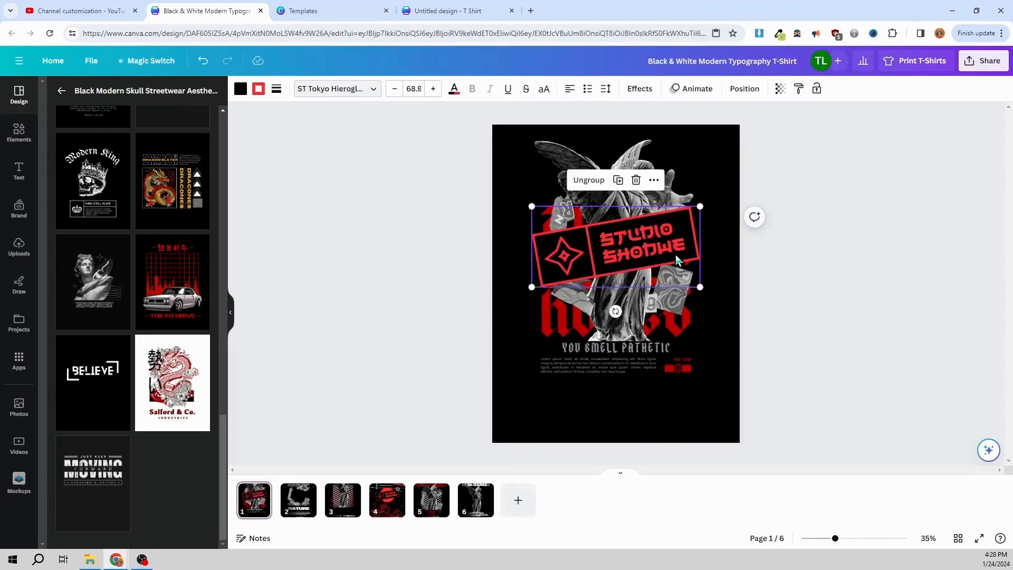
{"action": "left_click_drag", "start_coordinate": [678, 259], "coordinate": [680, 321]}
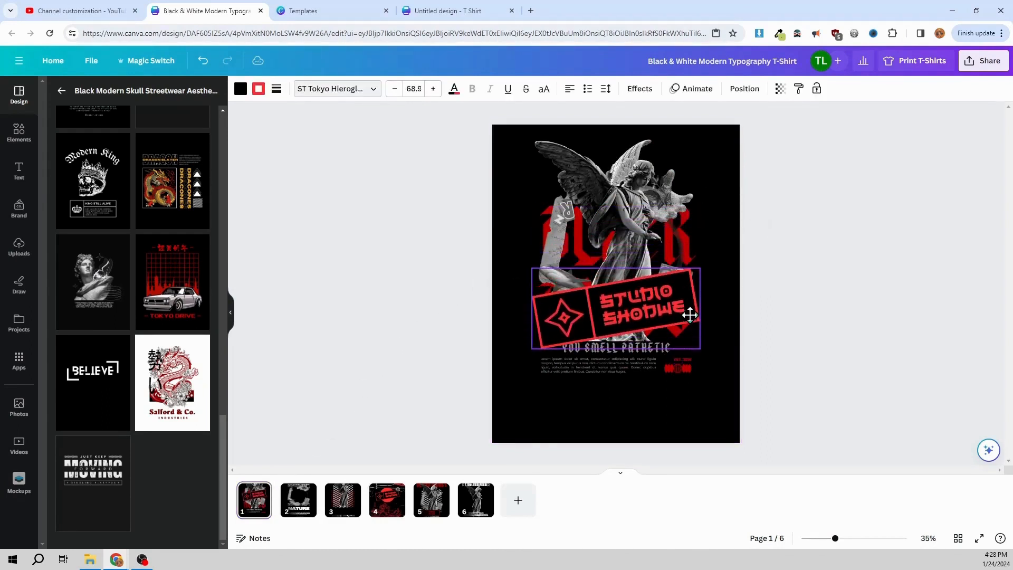
Step: Shrink the badge to a text size of about 47.8, rotate it level and shift it slightly right above YOU SMELL PATHETIC
{"action": "left_click_drag", "start_coordinate": [529, 349], "coordinate": [561, 334]}
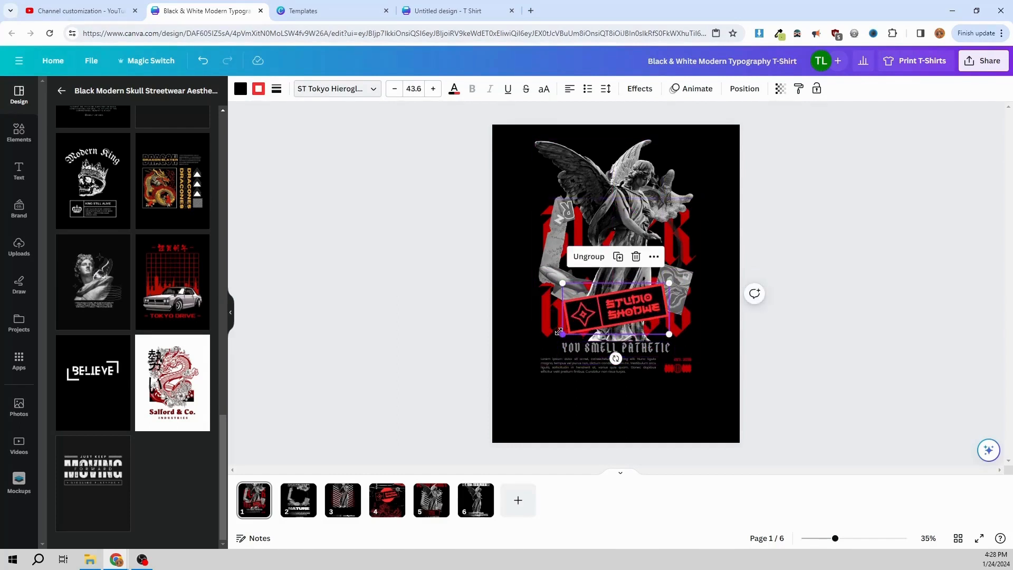
{"action": "left_click_drag", "start_coordinate": [560, 333], "coordinate": [555, 334]}
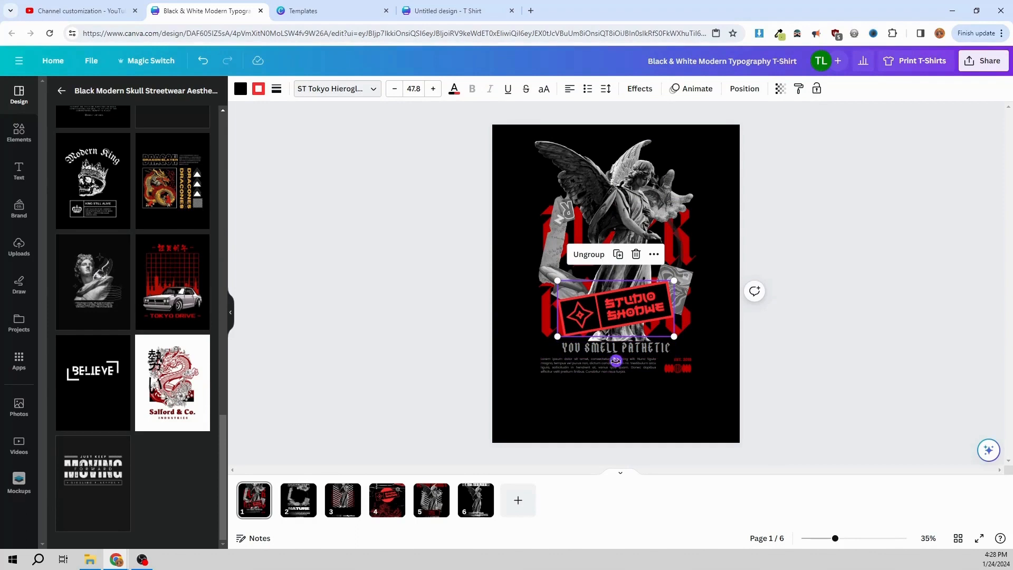
{"action": "left_click_drag", "start_coordinate": [615, 360], "coordinate": [607, 361]}
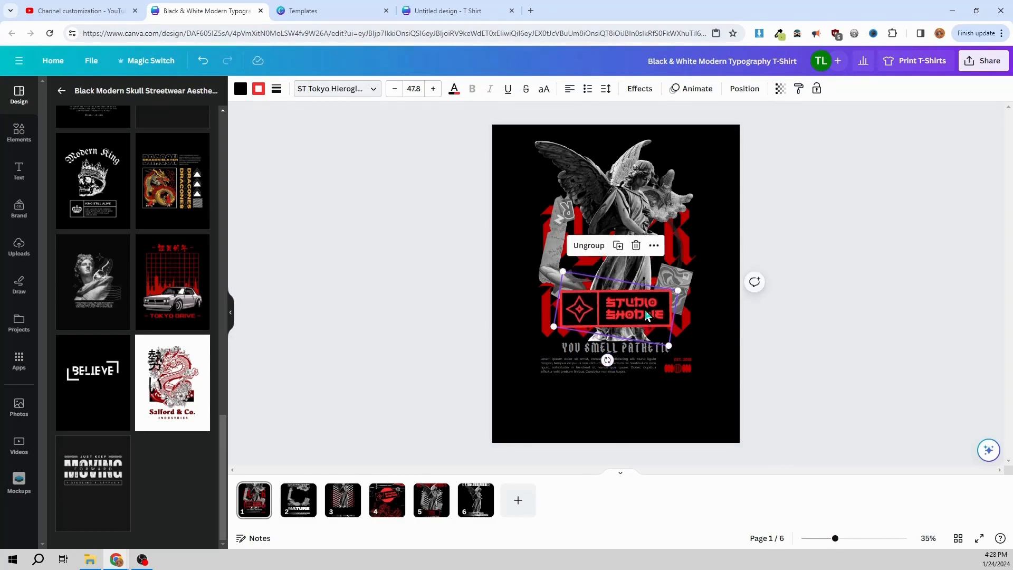
{"action": "left_click_drag", "start_coordinate": [648, 315], "coordinate": [661, 321]}
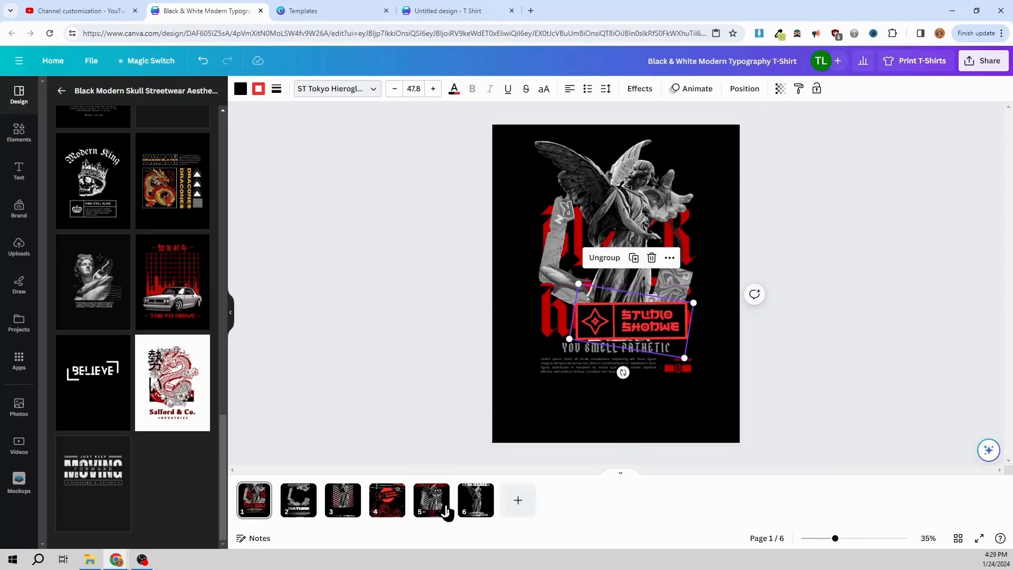
Step: Delete page 6 with the FULL DOMINION design and return to page 1
{"action": "left_click", "coordinate": [480, 508]}
{"action": "right_click", "coordinate": [482, 508]}
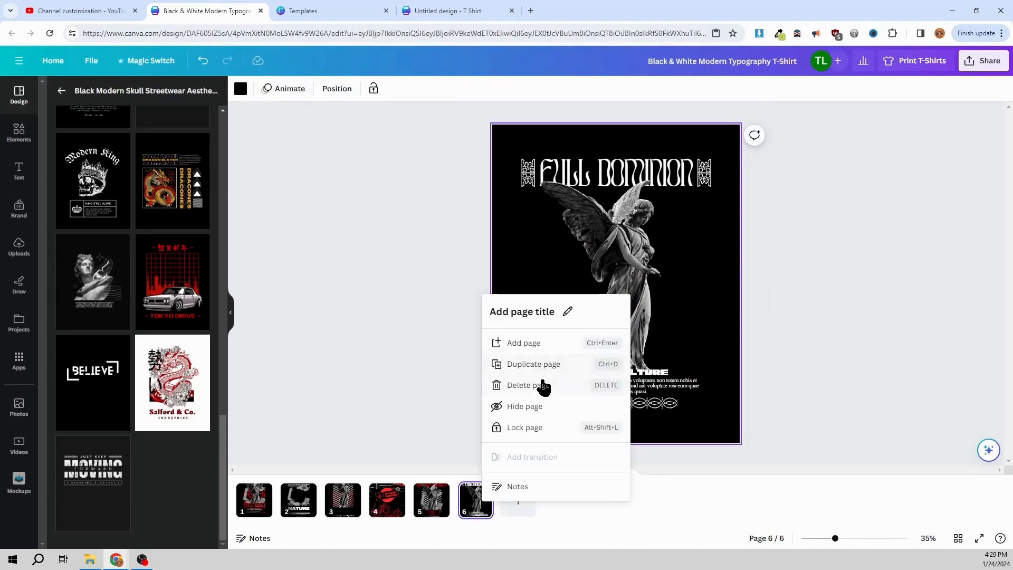
{"action": "left_click", "coordinate": [527, 385]}
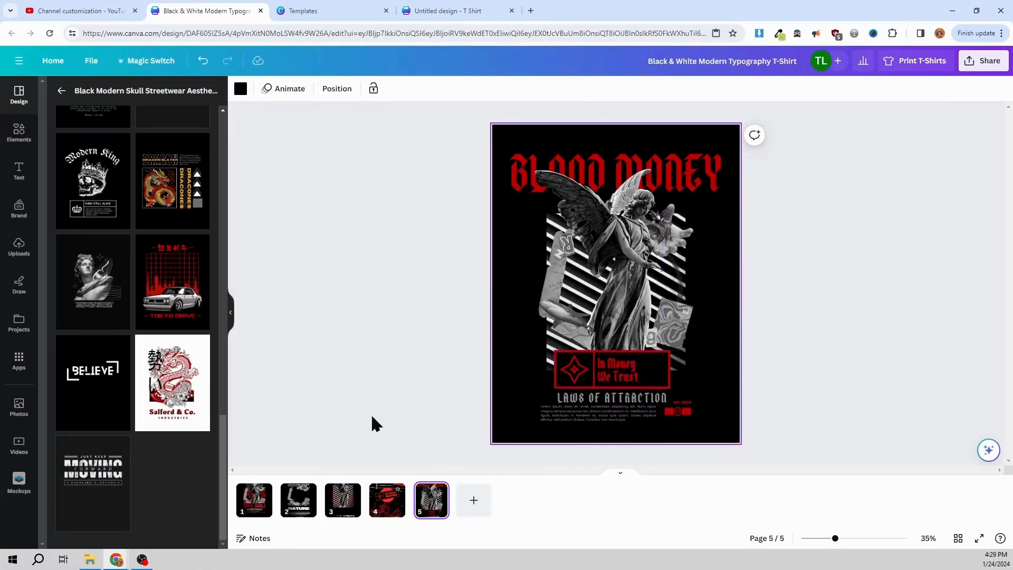
{"action": "left_click", "coordinate": [255, 497]}
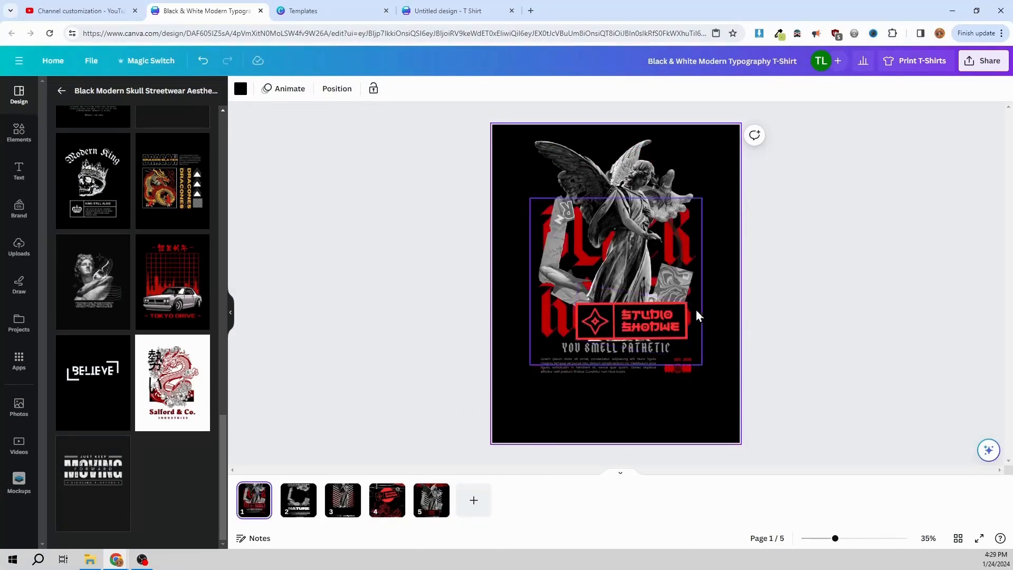
{"action": "left_click_drag", "start_coordinate": [711, 352], "coordinate": [685, 374]}
{"action": "left_click", "coordinate": [663, 387]}
{"action": "left_click", "coordinate": [685, 372]}
{"action": "left_click", "coordinate": [685, 361], "text": "shift"}
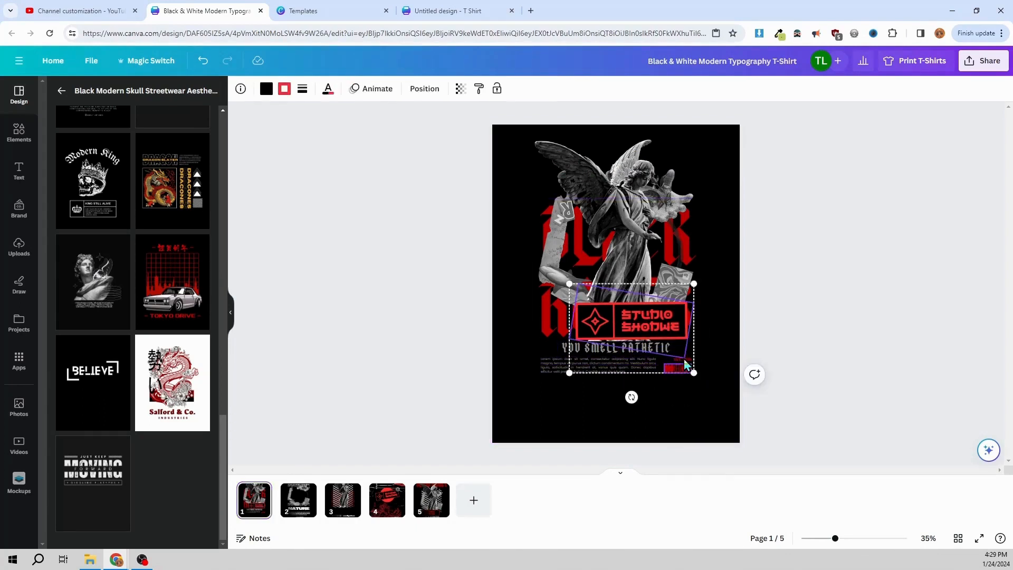
{"action": "left_click", "coordinate": [678, 413]}
{"action": "left_click", "coordinate": [689, 368]}
{"action": "left_click", "coordinate": [683, 359], "text": "shift"}
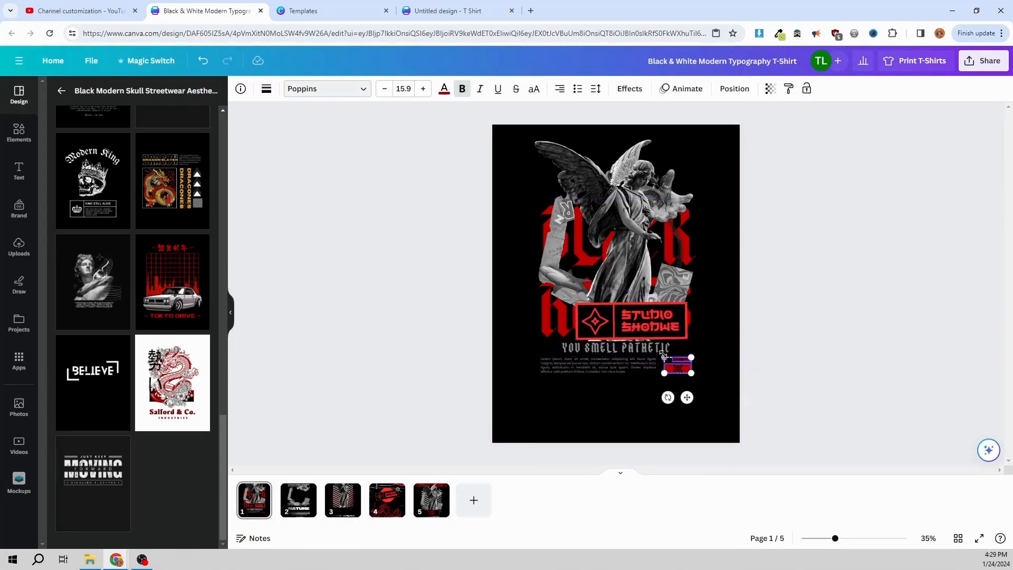
{"action": "left_click", "coordinate": [585, 352], "text": "shift"}
{"action": "left_click", "coordinate": [587, 355], "text": "shift"}
{"action": "left_click", "coordinate": [603, 355]}
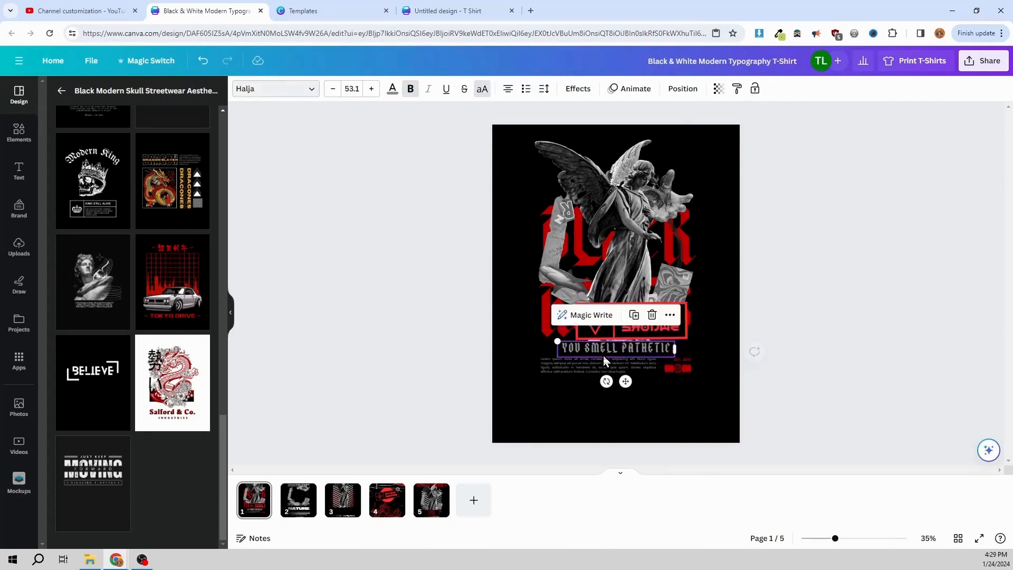
{"action": "left_click", "coordinate": [601, 355], "text": "shift"}
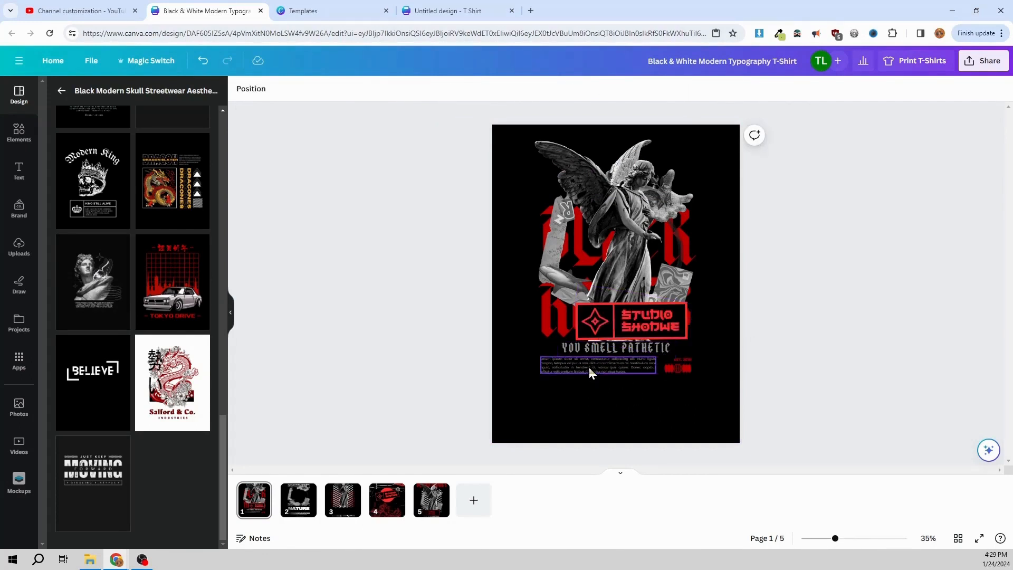
Step: Select YOU SMELL PATHETIC, the paragraph below it and the small red label and symbols together, and move them slightly down
{"action": "left_click", "coordinate": [589, 347]}
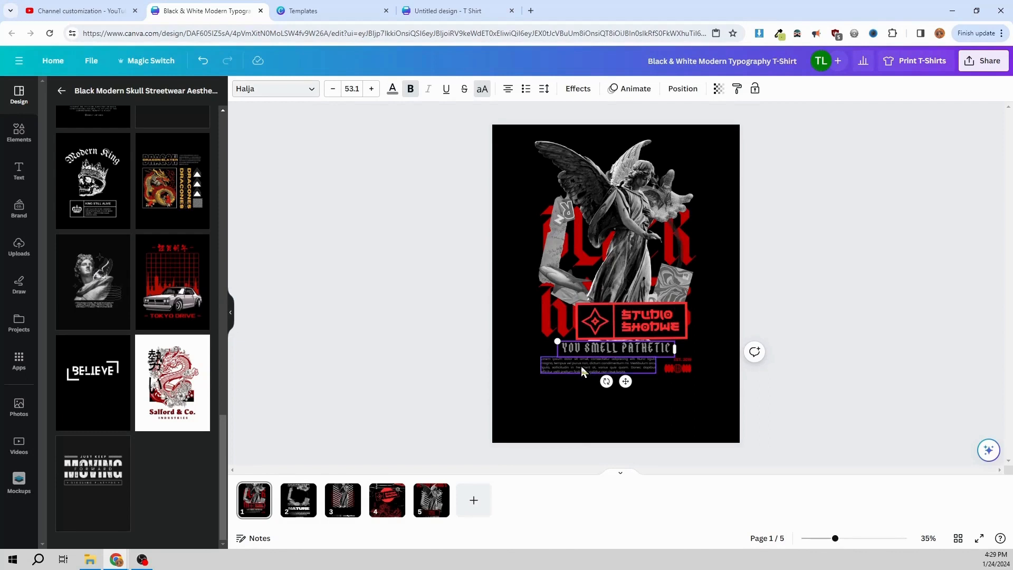
{"action": "left_click", "coordinate": [581, 368], "text": "shift"}
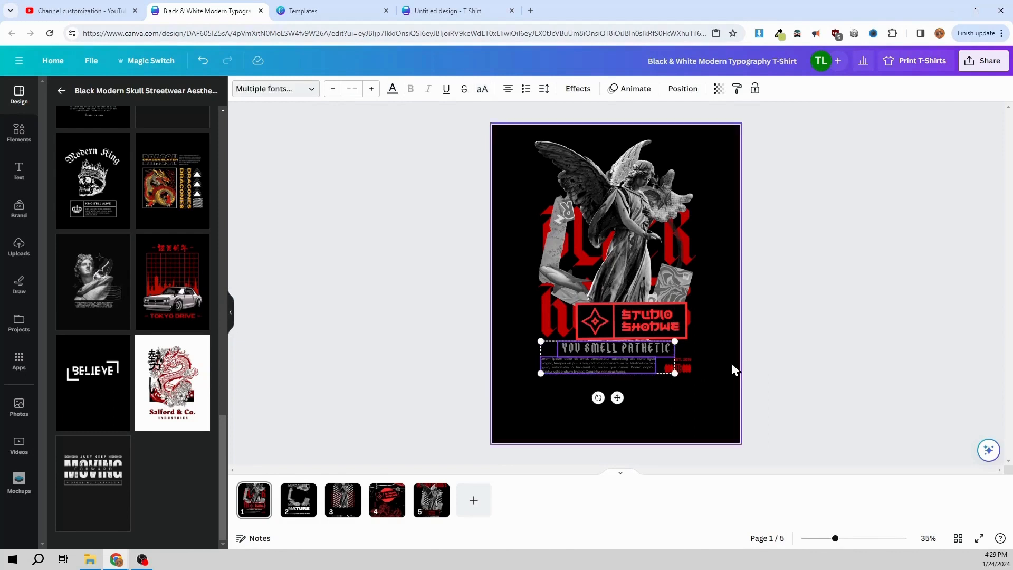
{"action": "left_click", "coordinate": [684, 369], "text": "shift"}
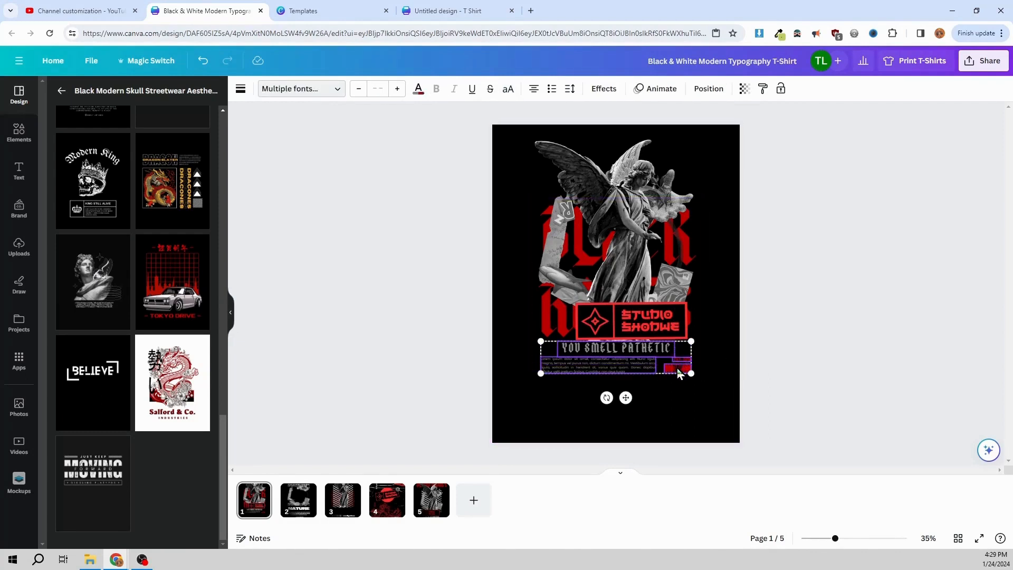
{"action": "left_click_drag", "start_coordinate": [677, 368], "coordinate": [677, 384]}
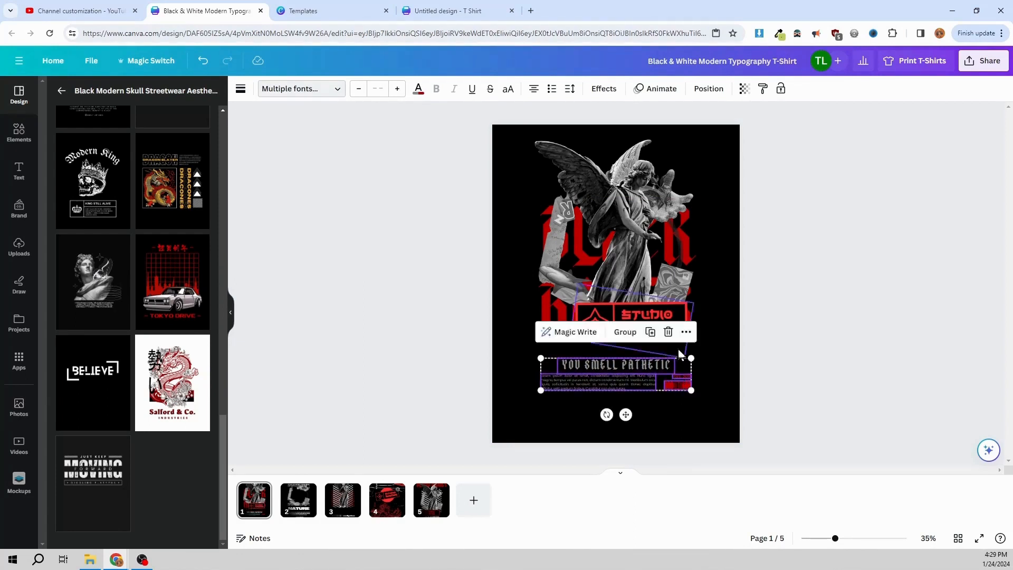
Step: Move the STUDIO SHODWE badge down and left so it sits centred just above YOU SMELL PATHETIC
{"action": "left_click", "coordinate": [733, 303]}
{"action": "left_click", "coordinate": [661, 314]}
{"action": "left_click_drag", "start_coordinate": [654, 313], "coordinate": [635, 331]}
{"action": "left_click", "coordinate": [737, 363]}
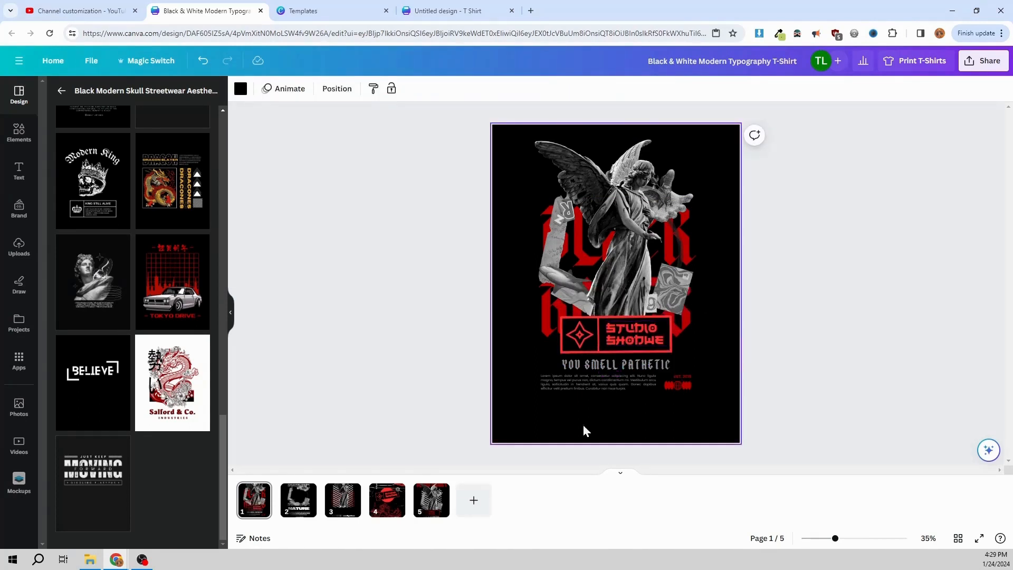
Step: Review the BLOOD MONEY design on page 5 for reference, return to page 1 and check the parts of its STUDIO SHODWE badge
{"action": "left_click", "coordinate": [430, 499]}
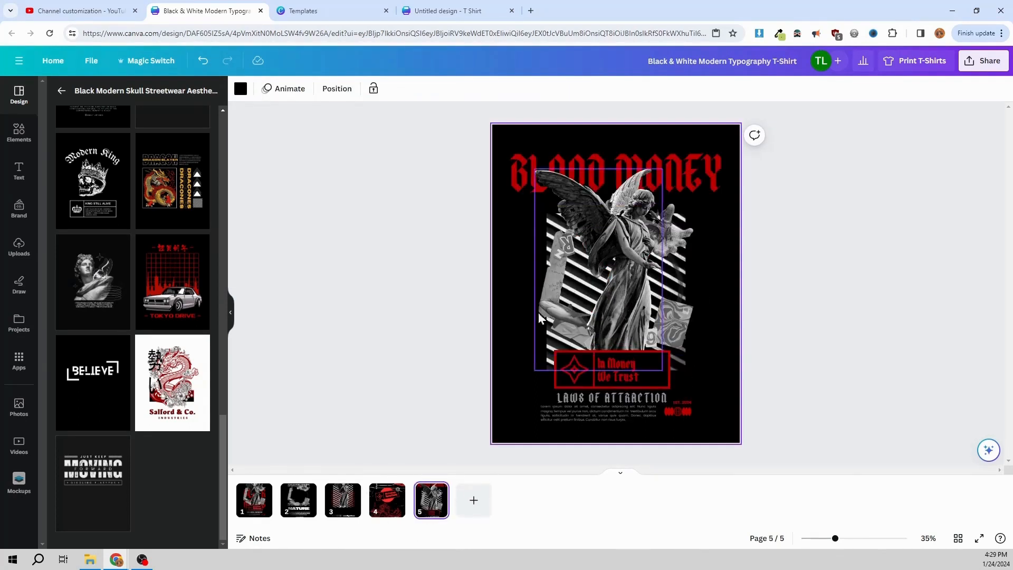
{"action": "left_click", "coordinate": [254, 507]}
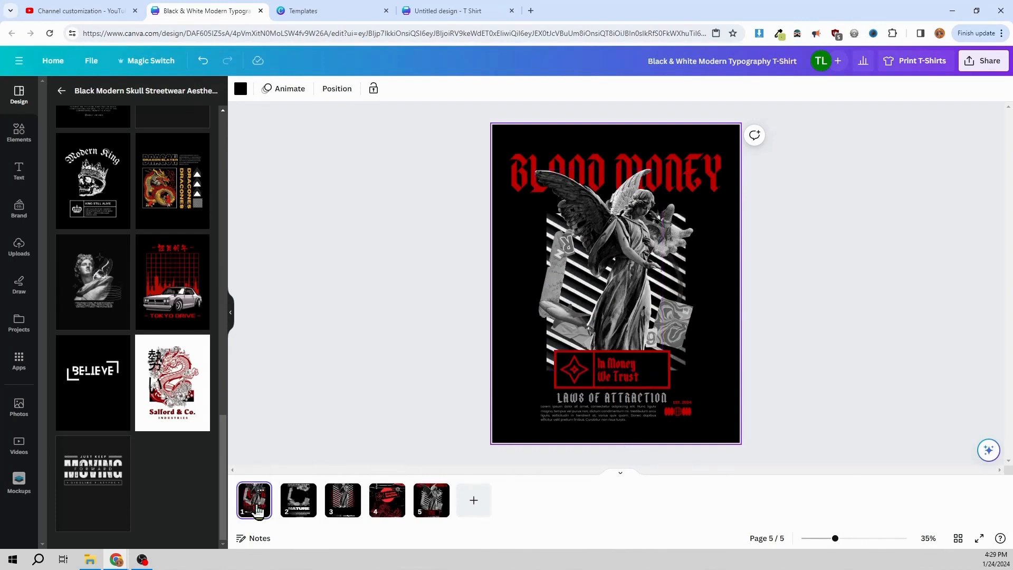
{"action": "left_click", "coordinate": [636, 340]}
{"action": "left_click", "coordinate": [637, 340]}
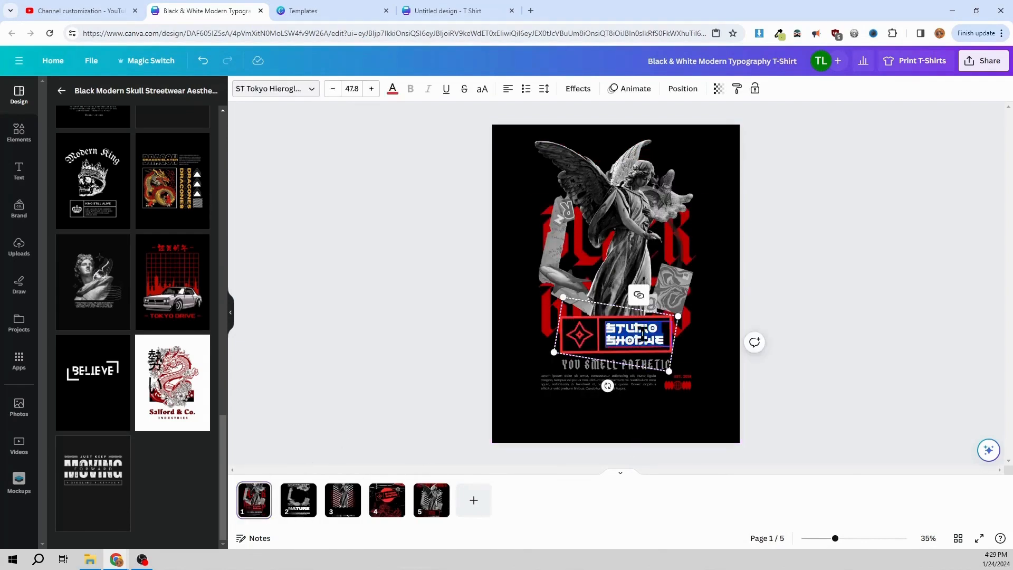
{"action": "left_click", "coordinate": [717, 356]}
{"action": "left_click", "coordinate": [666, 361]}
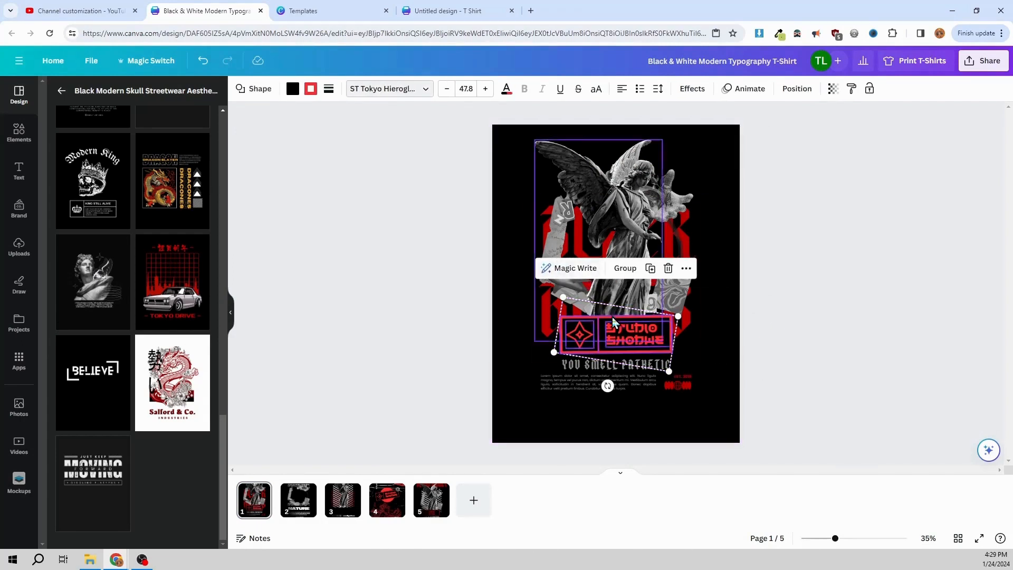
{"action": "left_click", "coordinate": [724, 369]}
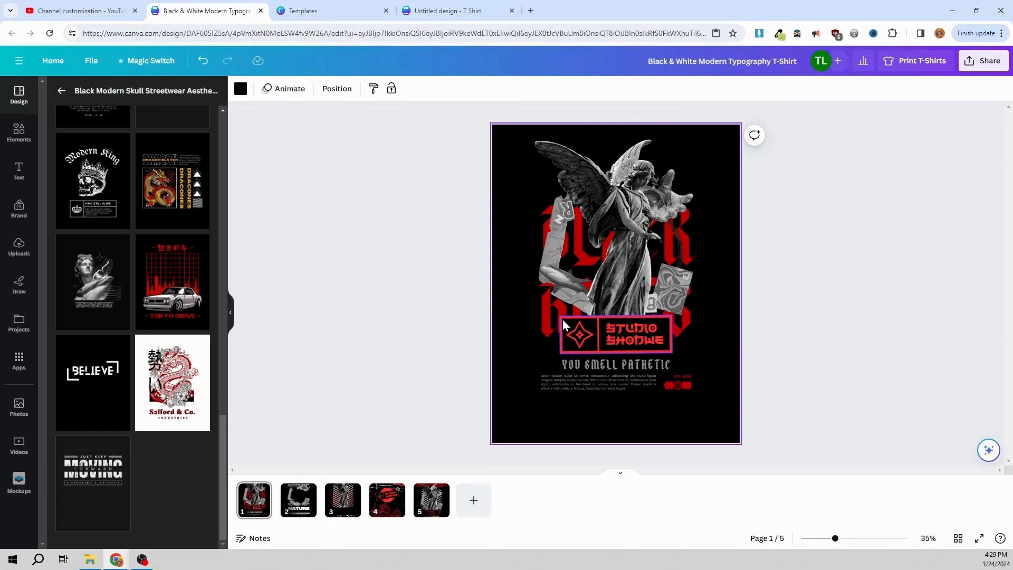
Step: Recolour the badge's border and its STUDIO SHODWE text with the dark red from the document colours
{"action": "left_click", "coordinate": [563, 319]}
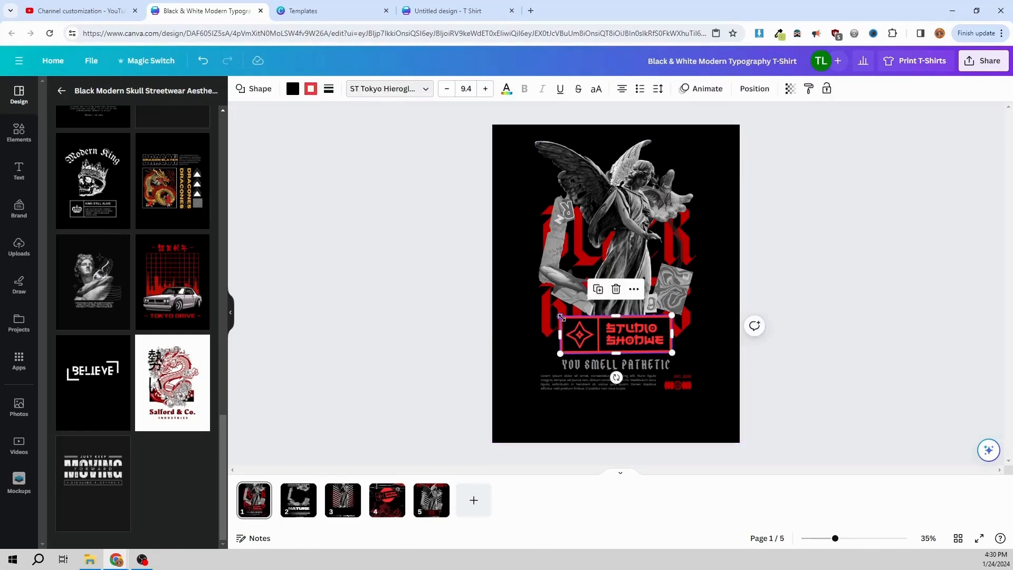
{"action": "left_click", "coordinate": [310, 90]}
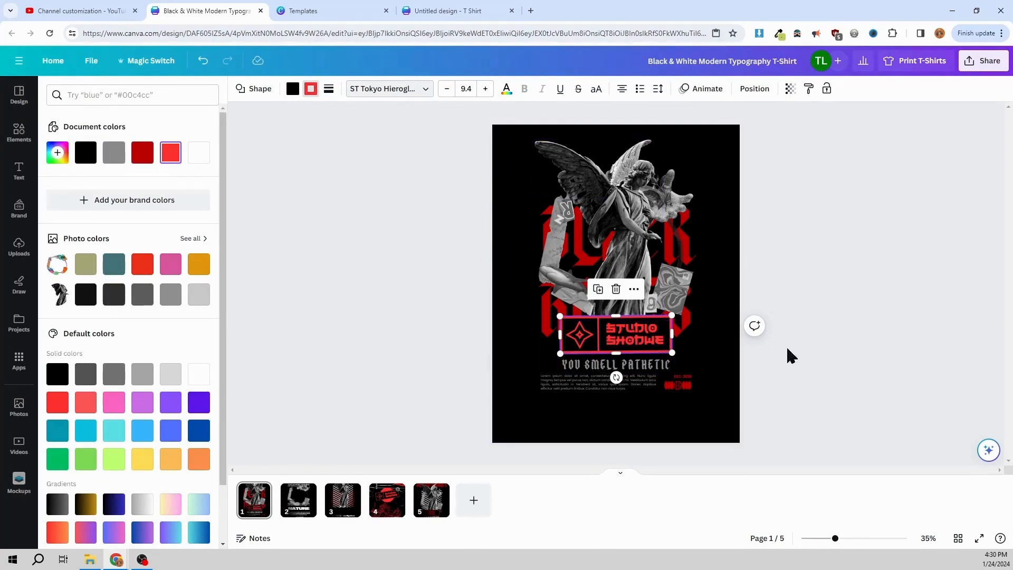
{"action": "left_click", "coordinate": [148, 153]}
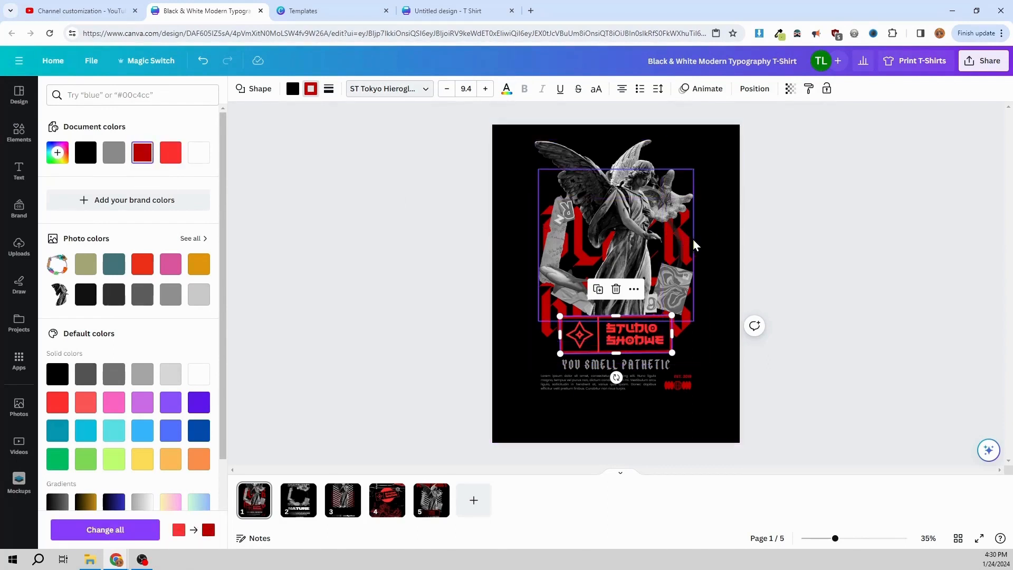
{"action": "left_click", "coordinate": [696, 239]}
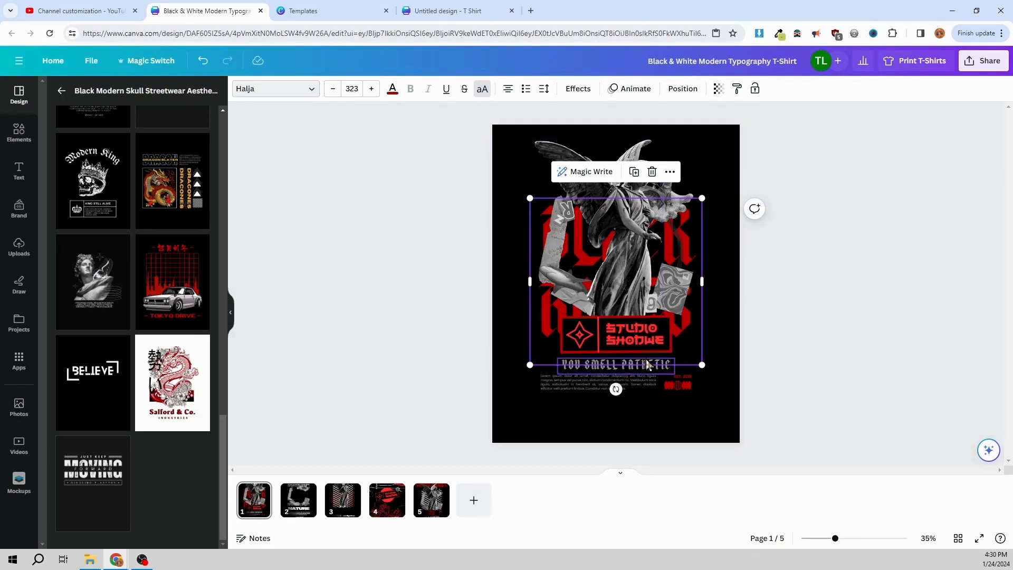
{"action": "left_click", "coordinate": [648, 340]}
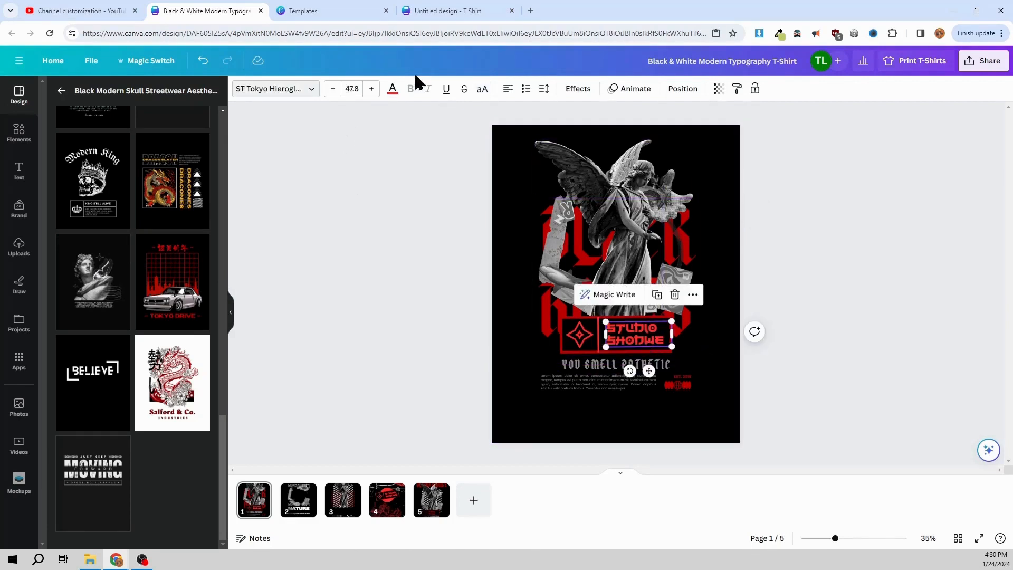
{"action": "left_click", "coordinate": [392, 88]}
{"action": "left_click", "coordinate": [141, 152]}
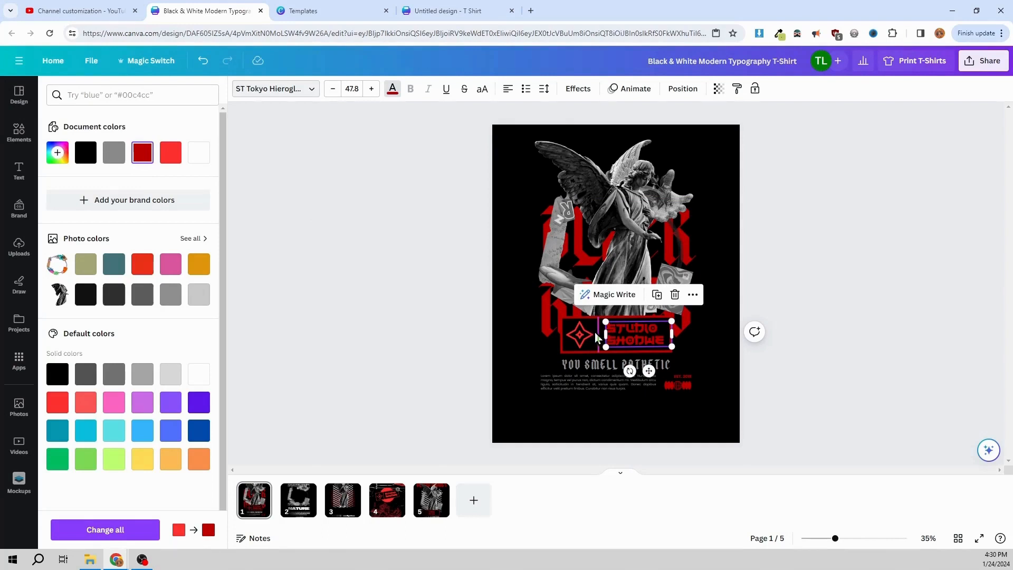
Step: Recolour the badge's vertical divider line and star icon with the same dark red document colour
{"action": "left_click", "coordinate": [594, 331]}
{"action": "left_click", "coordinate": [240, 88]}
{"action": "left_click", "coordinate": [142, 153]}
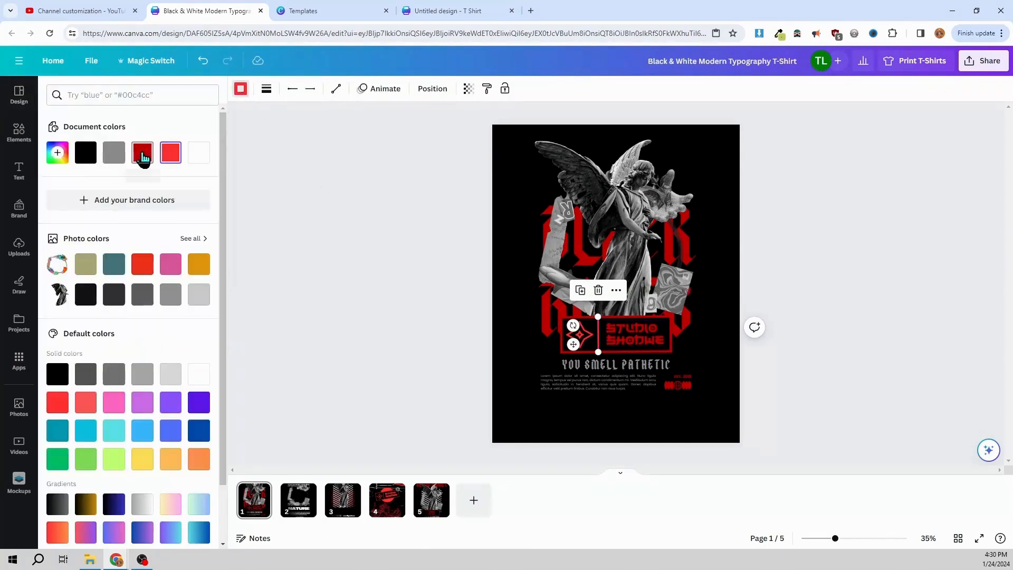
{"action": "left_click", "coordinate": [580, 335]}
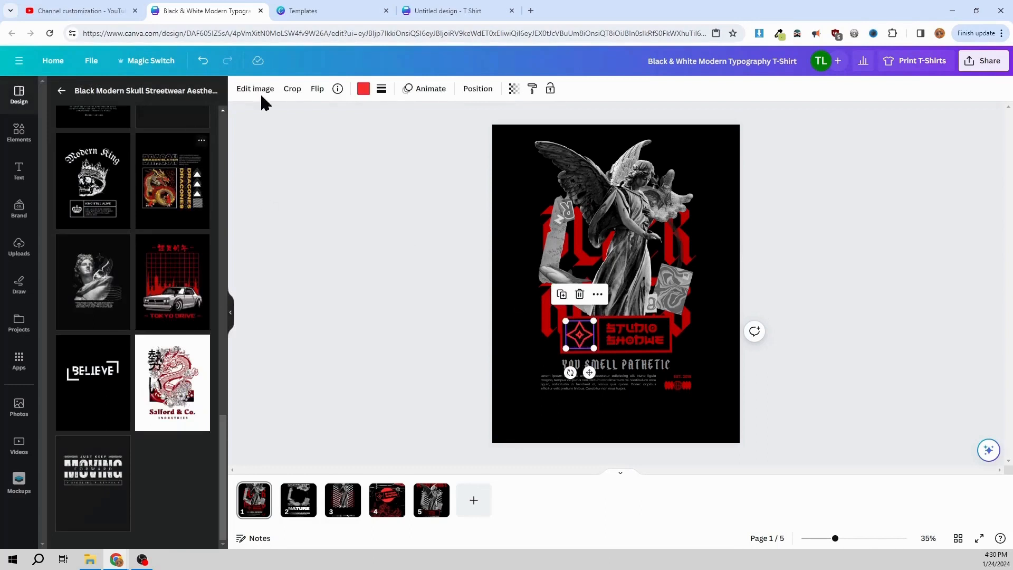
{"action": "left_click", "coordinate": [363, 88]}
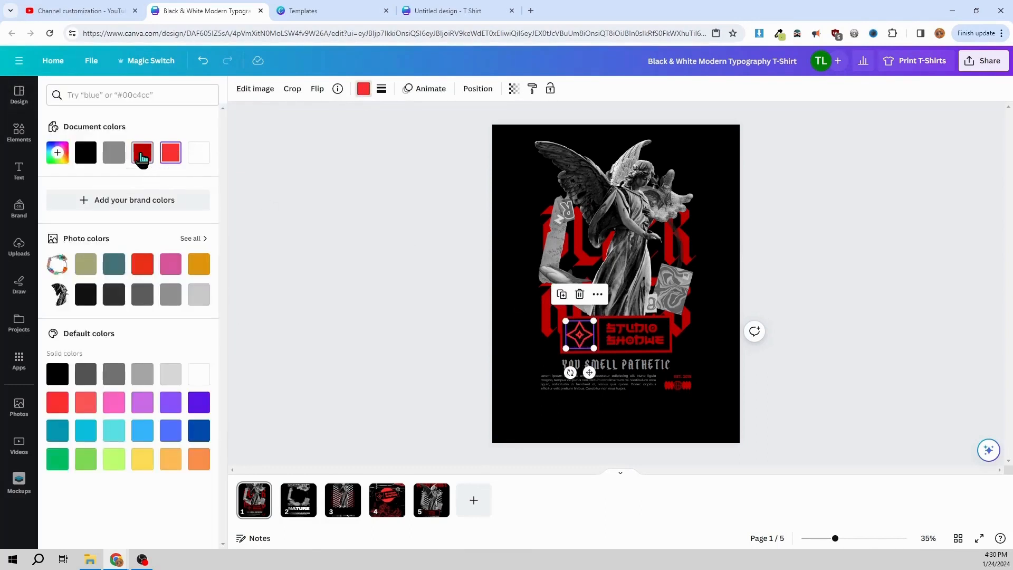
{"action": "left_click", "coordinate": [142, 152]}
{"action": "left_click", "coordinate": [727, 361]}
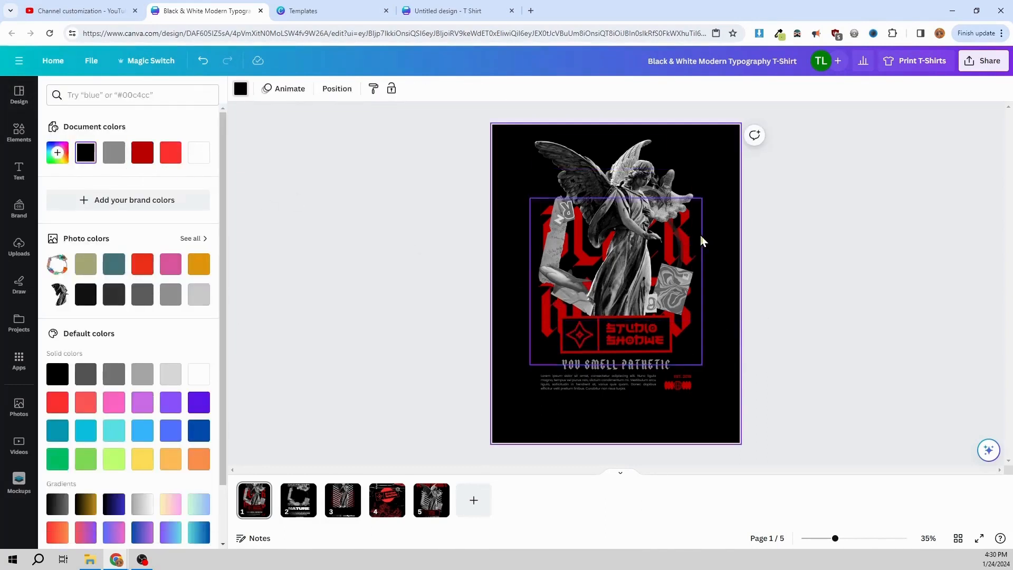
Step: Show the page's layers and select the large BLACK ROSES text layer lying behind the images
{"action": "left_click", "coordinate": [531, 229]}
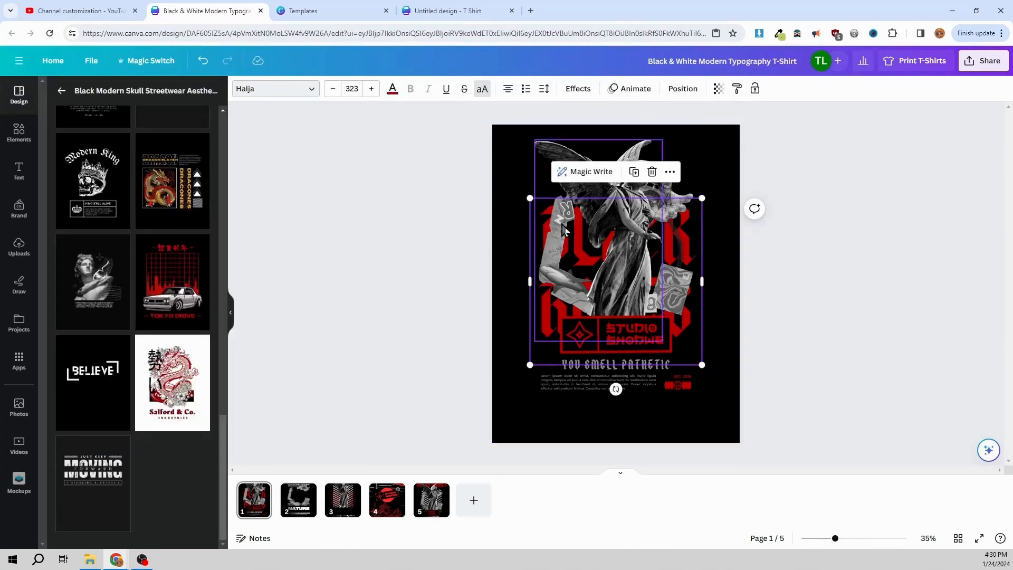
{"action": "left_click", "coordinate": [742, 302]}
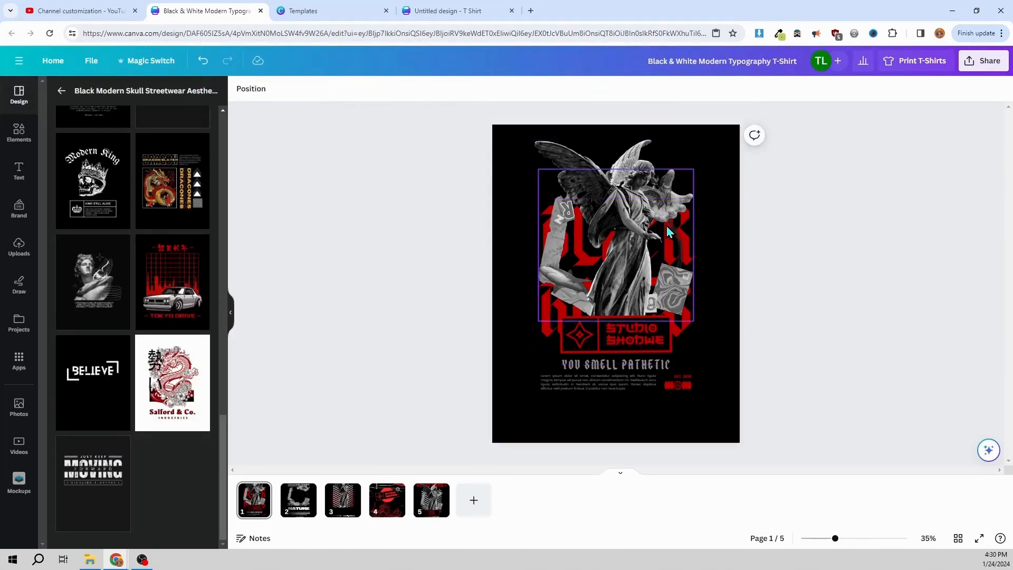
{"action": "left_click", "coordinate": [666, 225]}
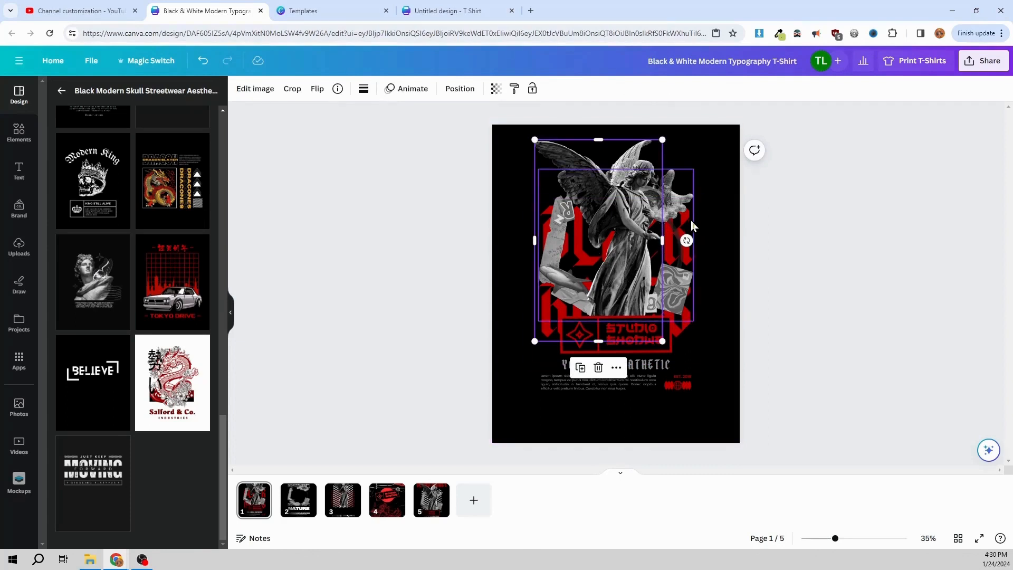
{"action": "left_click", "coordinate": [691, 221]}
{"action": "left_click", "coordinate": [686, 90]}
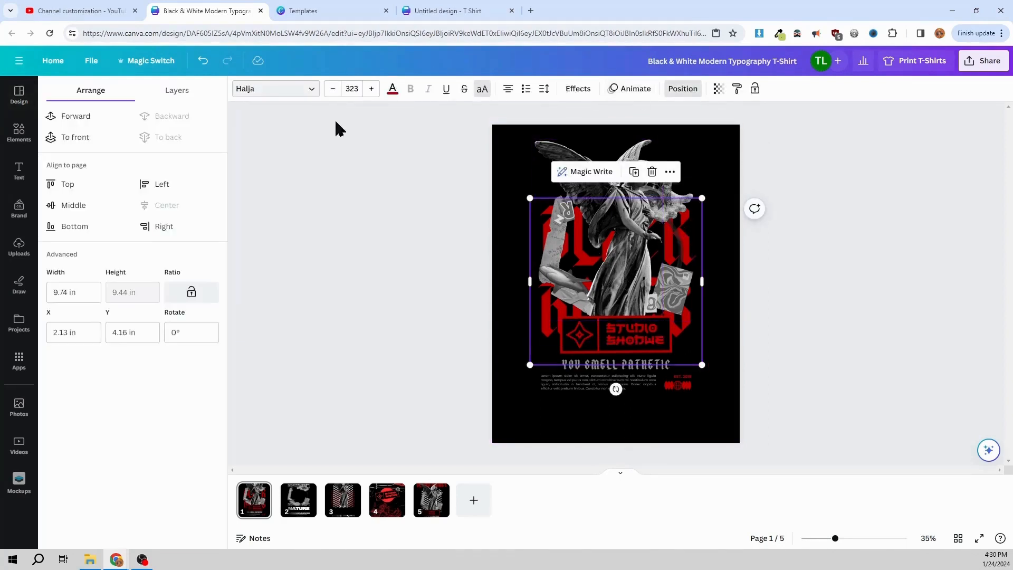
{"action": "left_click", "coordinate": [193, 93]}
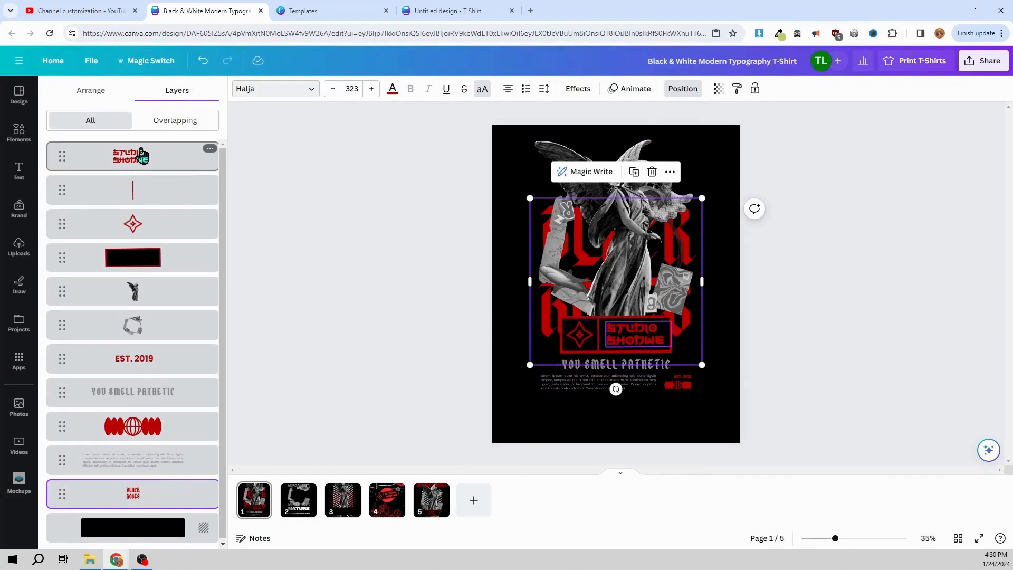
{"action": "left_click", "coordinate": [139, 468]}
{"action": "left_click", "coordinate": [145, 486]}
{"action": "left_click", "coordinate": [157, 361]}
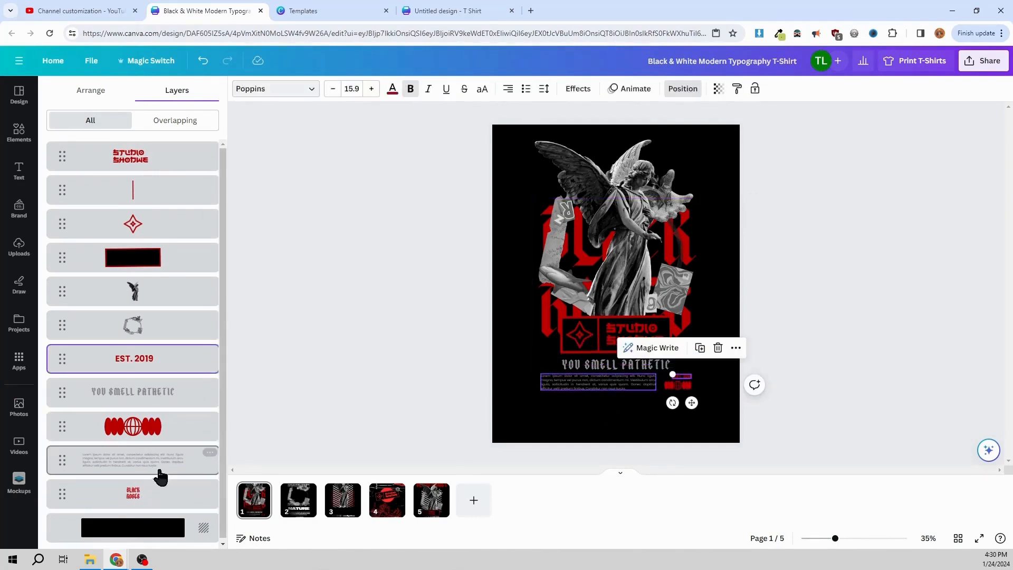
{"action": "left_click", "coordinate": [151, 492]}
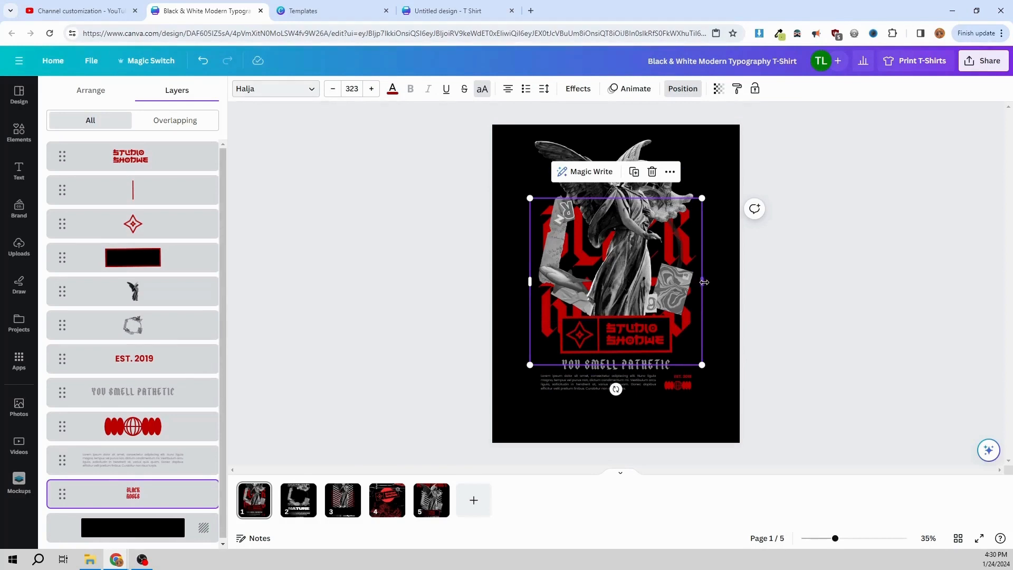
Step: Widen the BLACK ROSES text box well beyond both page edges and join its two words on one line
{"action": "left_click_drag", "start_coordinate": [704, 283], "coordinate": [904, 281]}
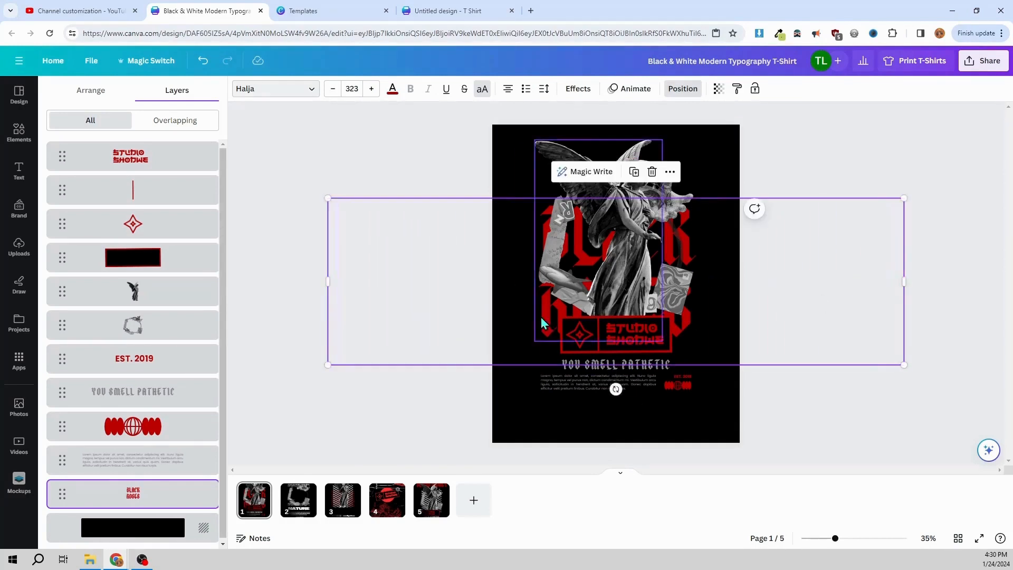
{"action": "left_click", "coordinate": [526, 318]}
{"action": "left_click", "coordinate": [527, 318]}
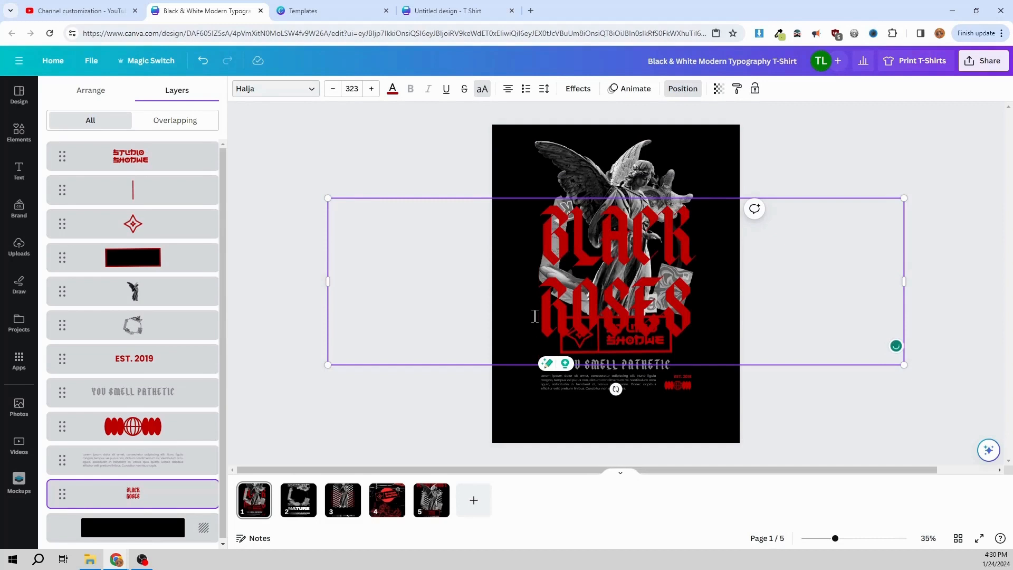
{"action": "key", "text": "BackSpace"}
{"action": "type", "text": "\\ROSES"}
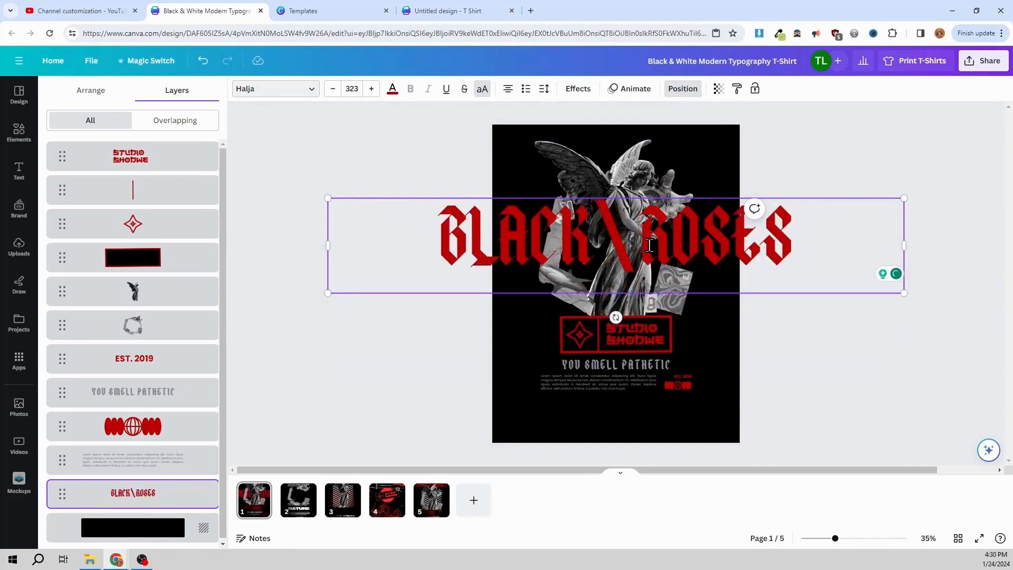
{"action": "key", "text": "BackSpace"}
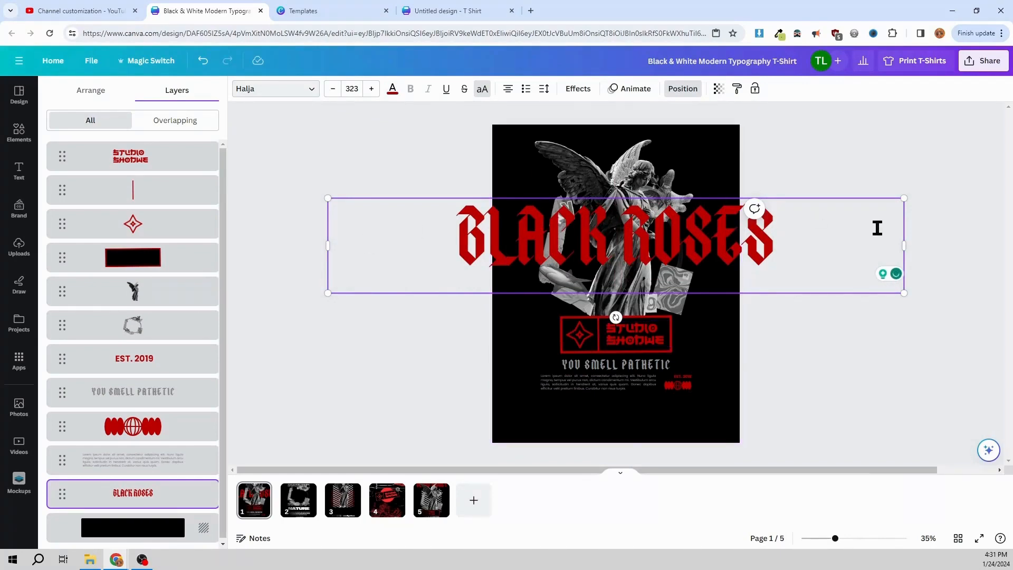
{"action": "left_click", "coordinate": [829, 322]}
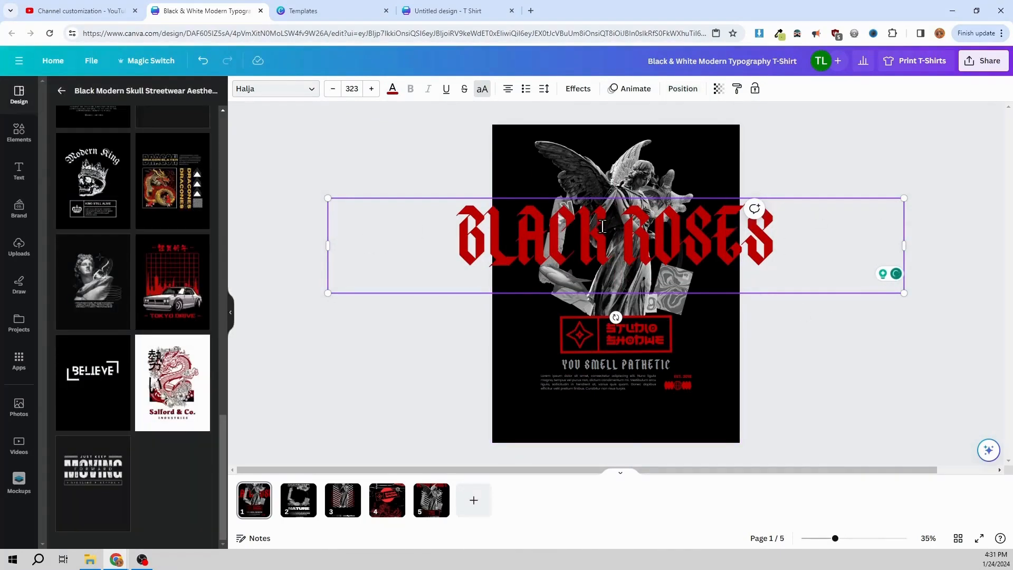
Step: Replace the BLACK ROSES headline text with BLOOD MONEY
{"action": "key", "text": "ctrl+a"}
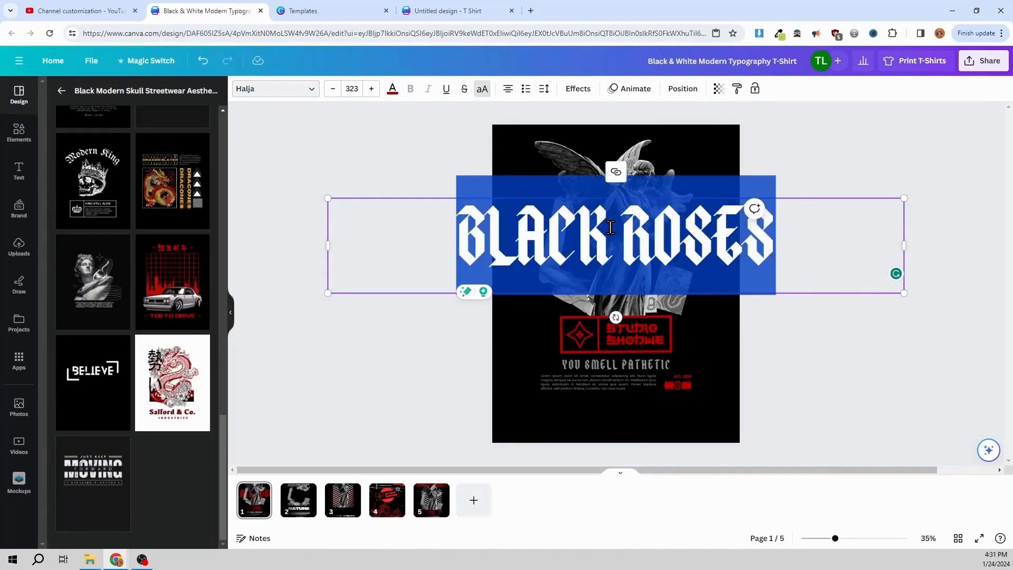
{"action": "type", "text": "bloo"}
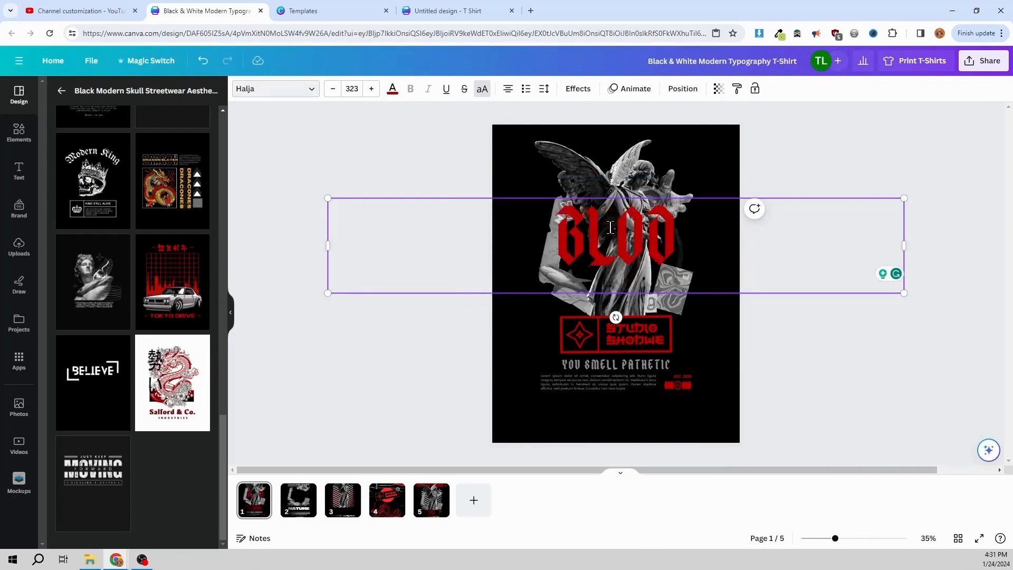
{"action": "type", "text": "d mon"}
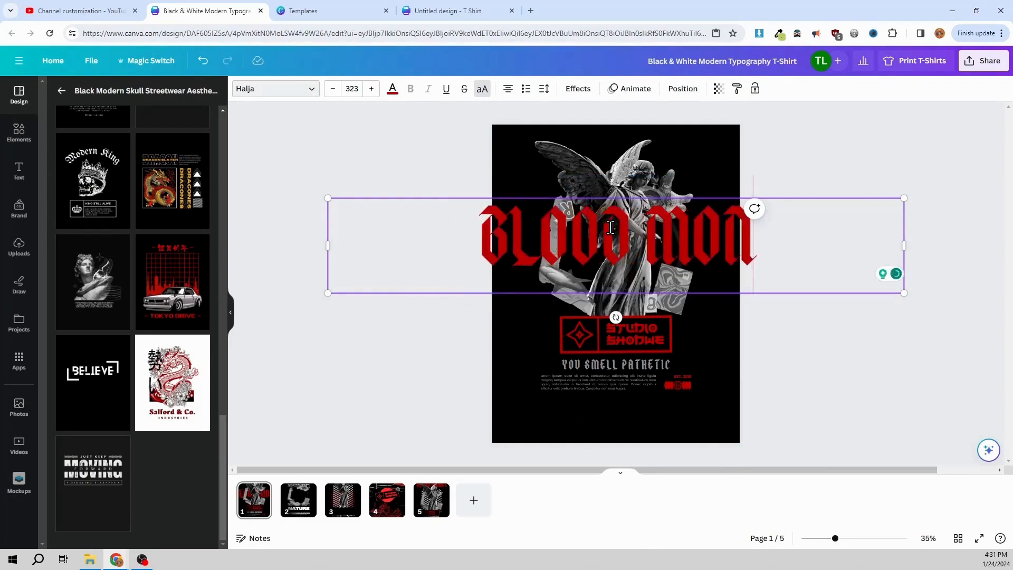
{"action": "type", "text": "ey"}
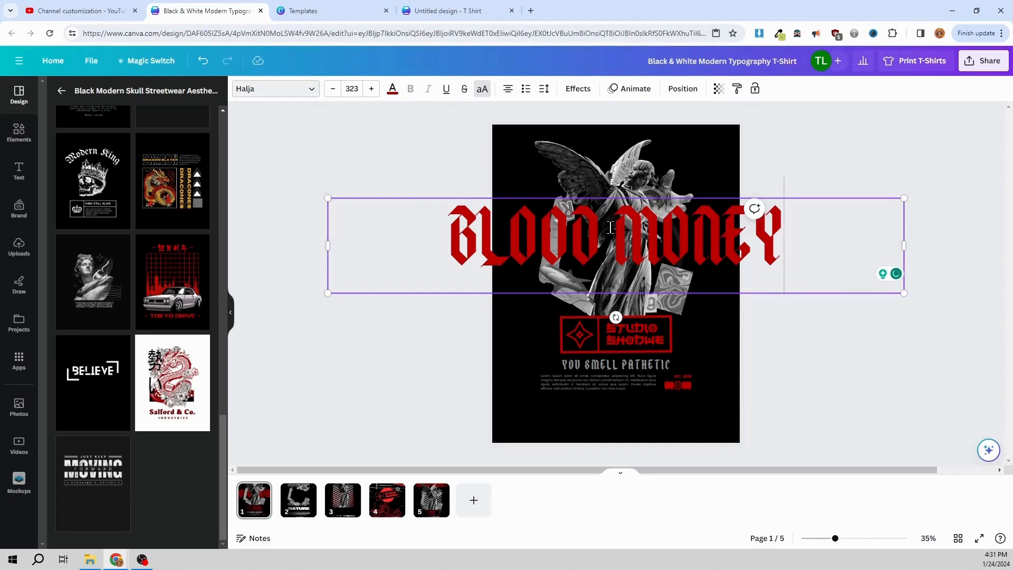
{"action": "key", "text": "Escape"}
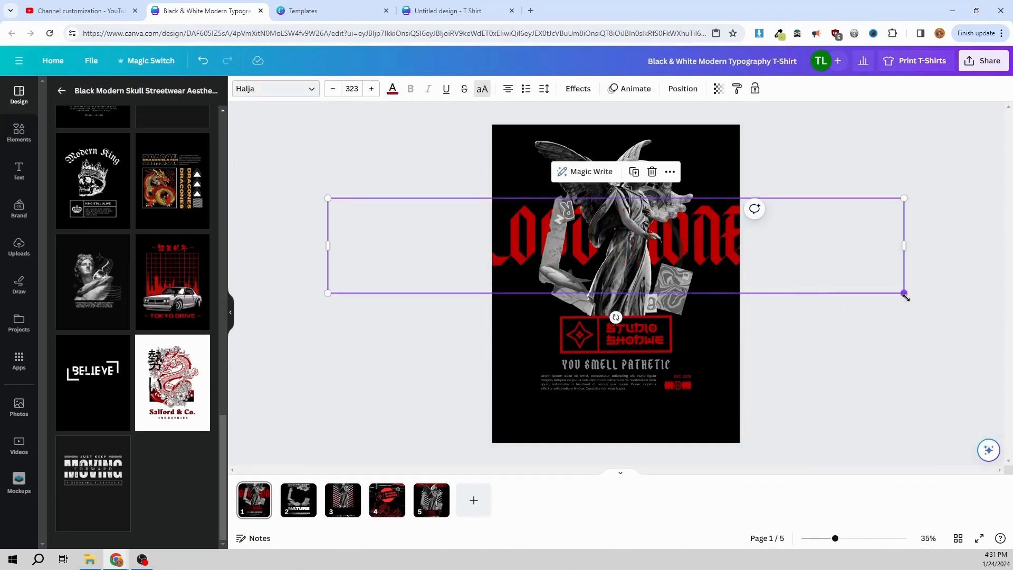
Step: Shrink the BLOOD MONEY headline to a text size of about 218 and move it up near the page's upper edge behind the angel
{"action": "left_click_drag", "start_coordinate": [905, 297], "coordinate": [805, 312]}
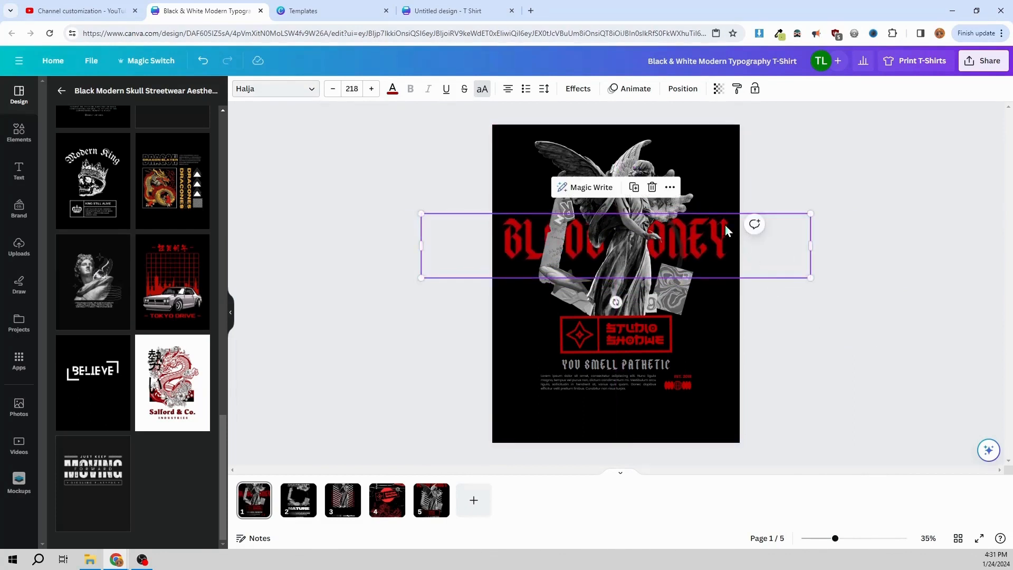
{"action": "left_click_drag", "start_coordinate": [719, 237], "coordinate": [708, 162]}
Step: Select the angel, collage, badge and small text together and move them slightly down the page, leaving the BLOOD MONEY headline in place
{"action": "left_click", "coordinate": [739, 275]}
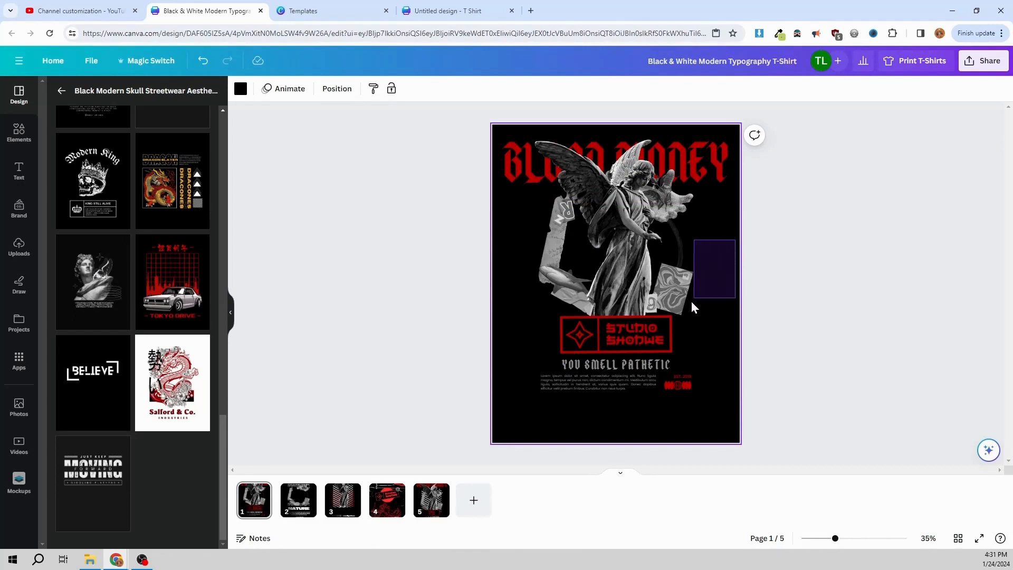
{"action": "left_click_drag", "start_coordinate": [692, 304], "coordinate": [508, 407]}
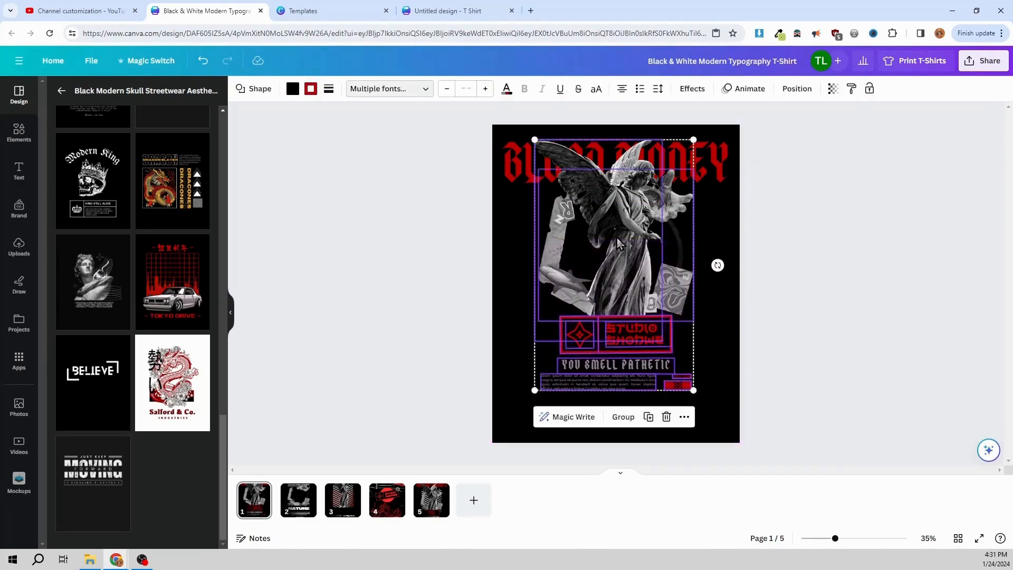
{"action": "mouse_move", "coordinate": [618, 244]}
{"action": "left_mouse_down"}
{"action": "mouse_move", "coordinate": [611, 274]}
{"action": "mouse_move", "coordinate": [616, 255]}
{"action": "left_mouse_up"}
{"action": "left_click", "coordinate": [827, 230]}
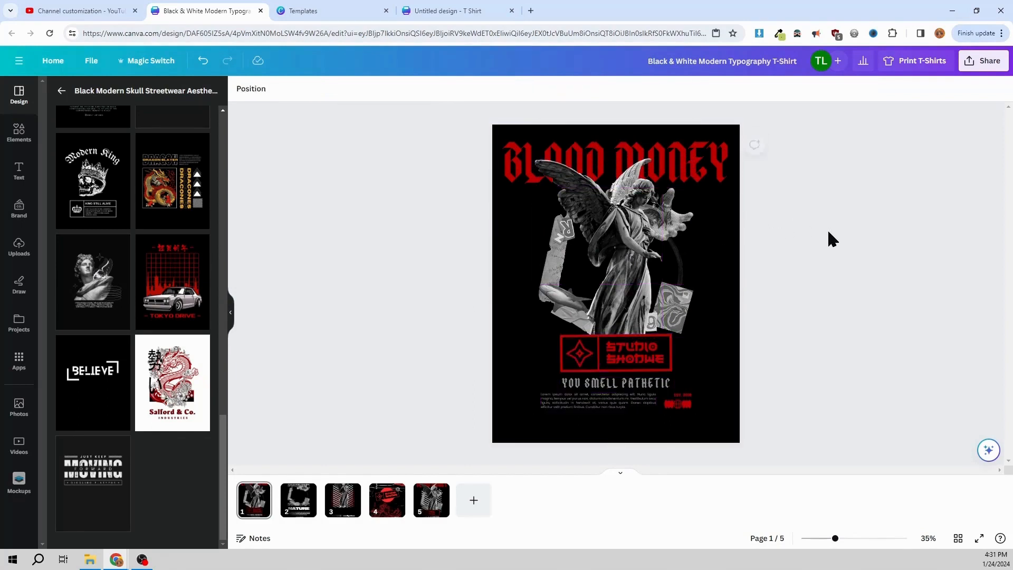
Step: Compare page 5 with page 1, and copy the In Money We Trust text from page 5's badge
{"action": "left_click", "coordinate": [446, 502]}
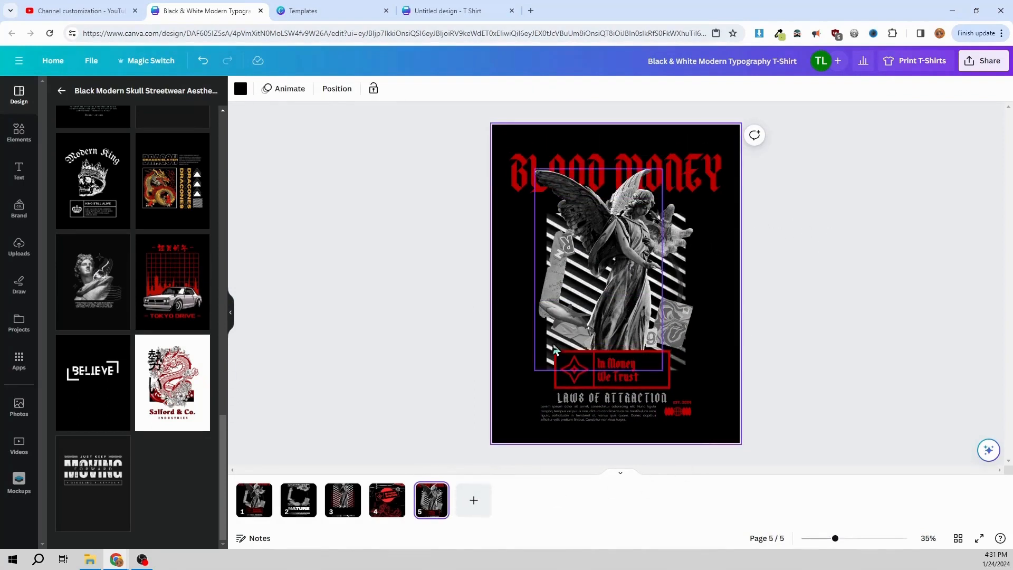
{"action": "left_click", "coordinate": [254, 500]}
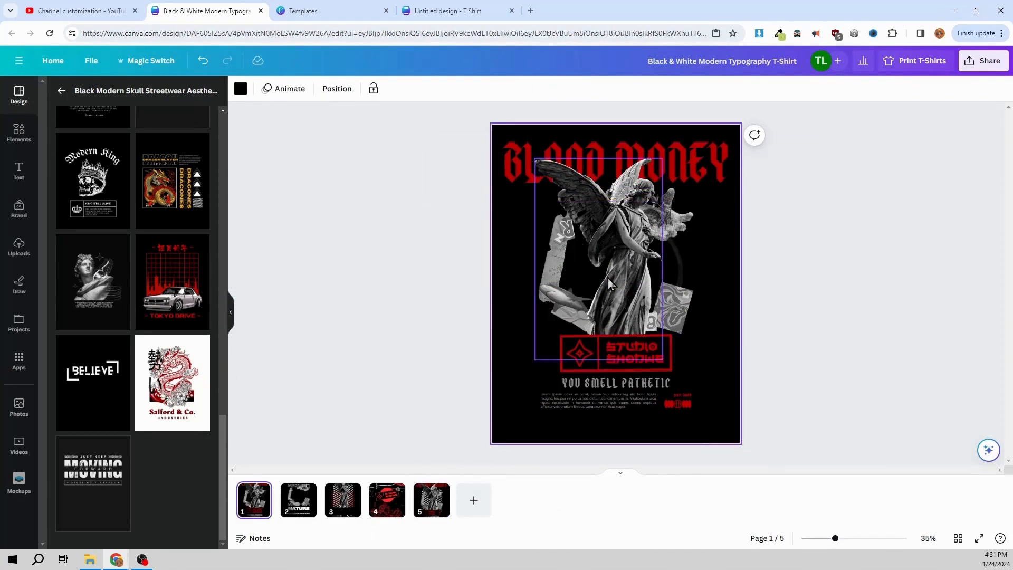
{"action": "left_click", "coordinate": [440, 508]}
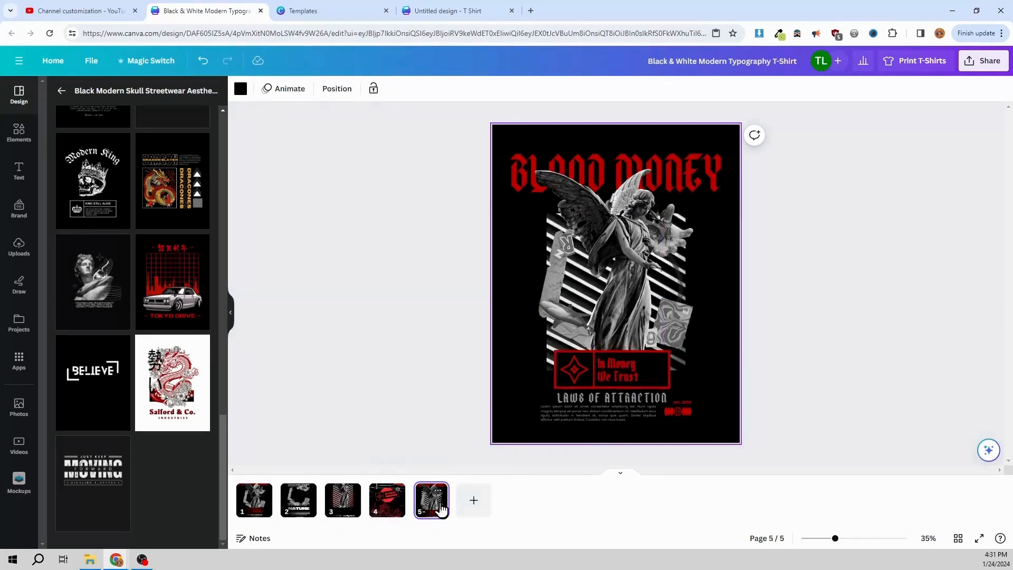
{"action": "left_click", "coordinate": [619, 369]}
{"action": "left_click", "coordinate": [619, 369]}
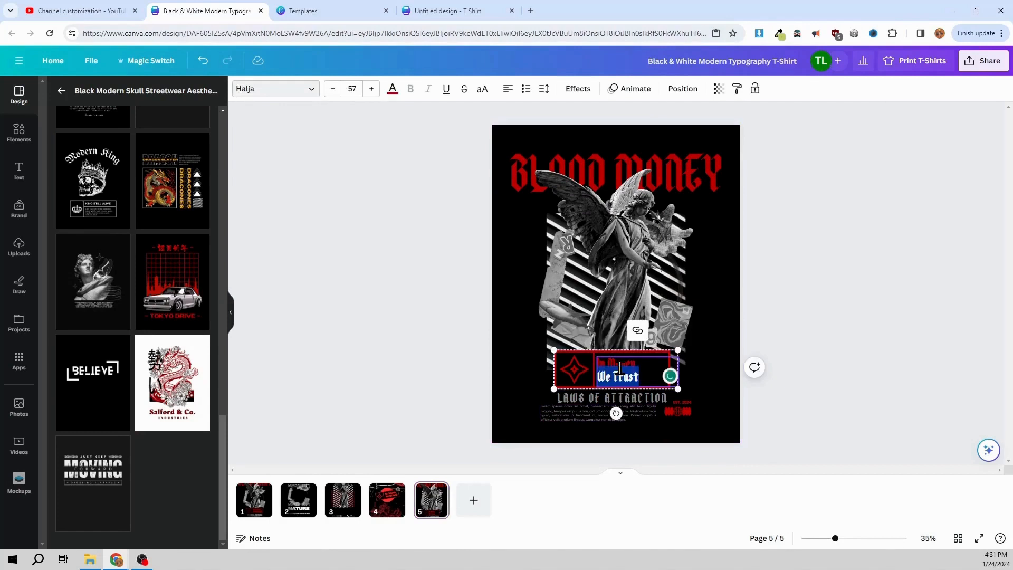
{"action": "right_click", "coordinate": [619, 369]}
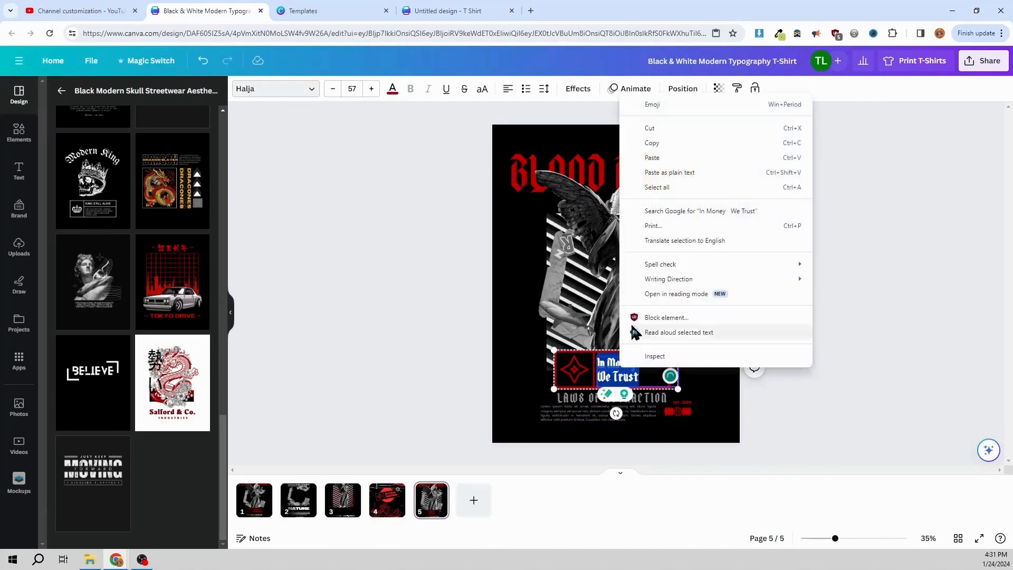
{"action": "left_click", "coordinate": [620, 138]}
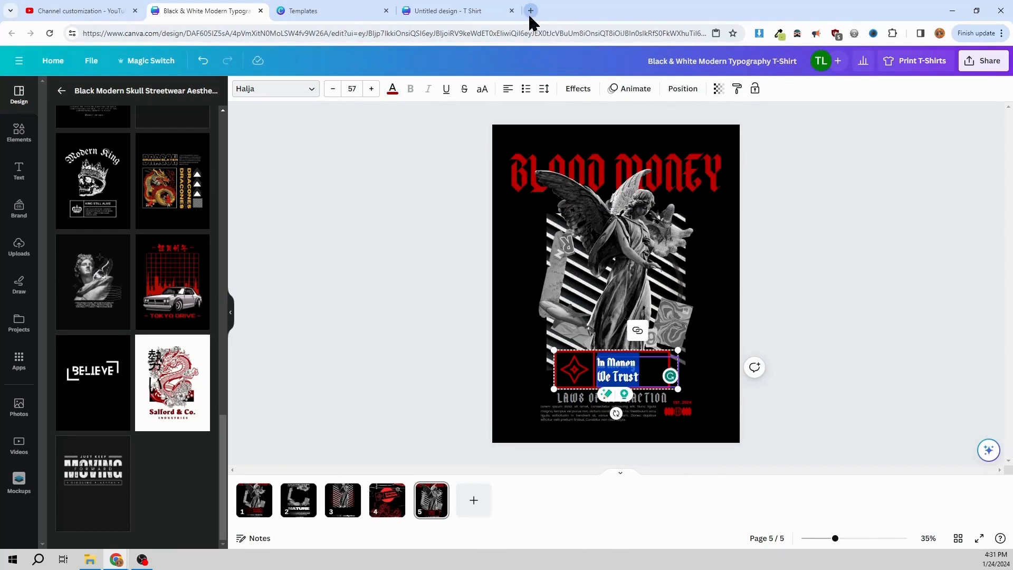
Step: Replace the STUDIO SHODWE text in page 1's badge with the copied In Money We Trust text
{"action": "left_click", "coordinate": [257, 507]}
{"action": "double_click", "coordinate": [638, 354]}
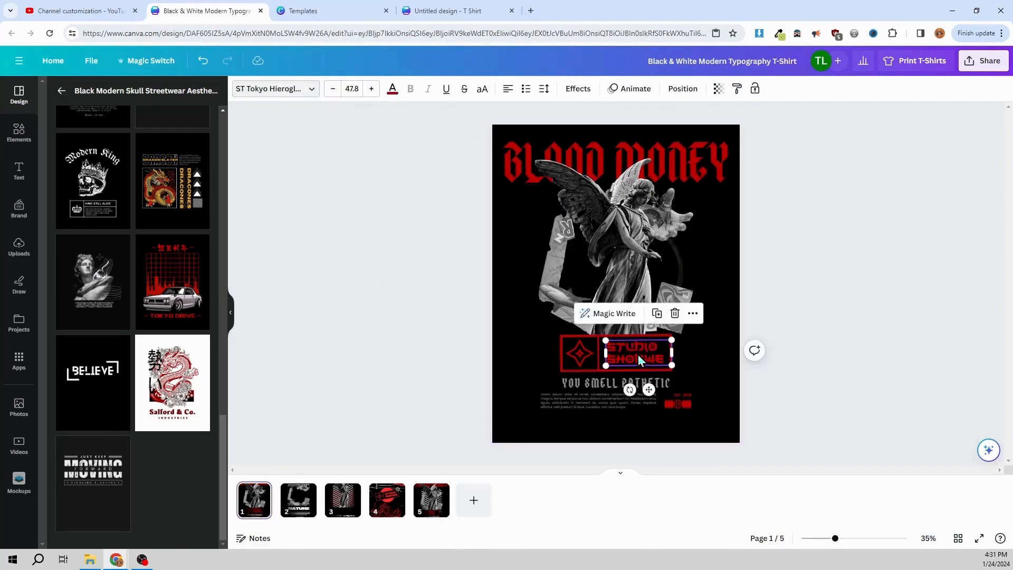
{"action": "right_click", "coordinate": [636, 354]}
{"action": "left_click", "coordinate": [634, 353]}
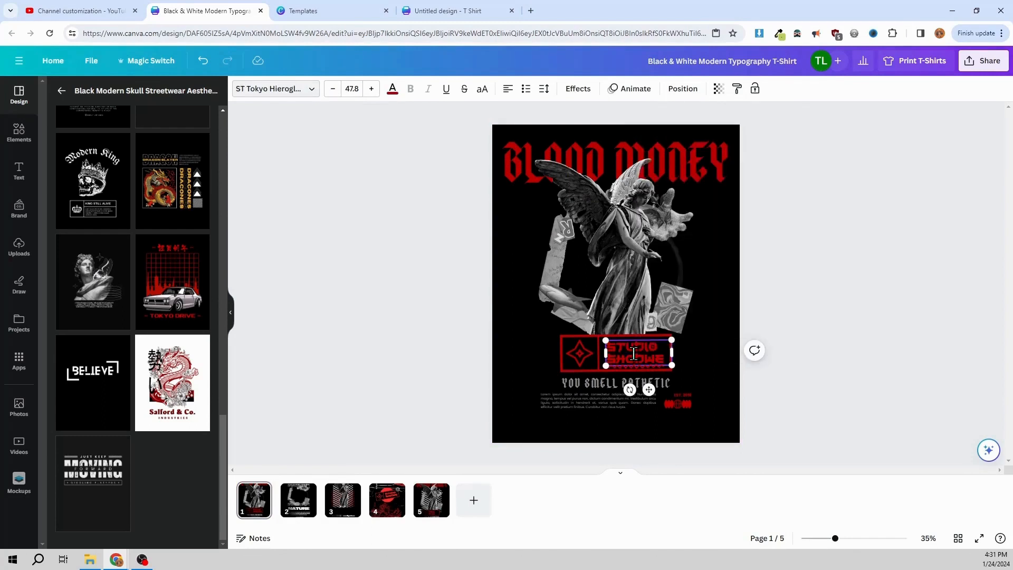
{"action": "triple_click", "coordinate": [634, 353]}
{"action": "right_click", "coordinate": [631, 365]}
{"action": "left_click", "coordinate": [670, 139]}
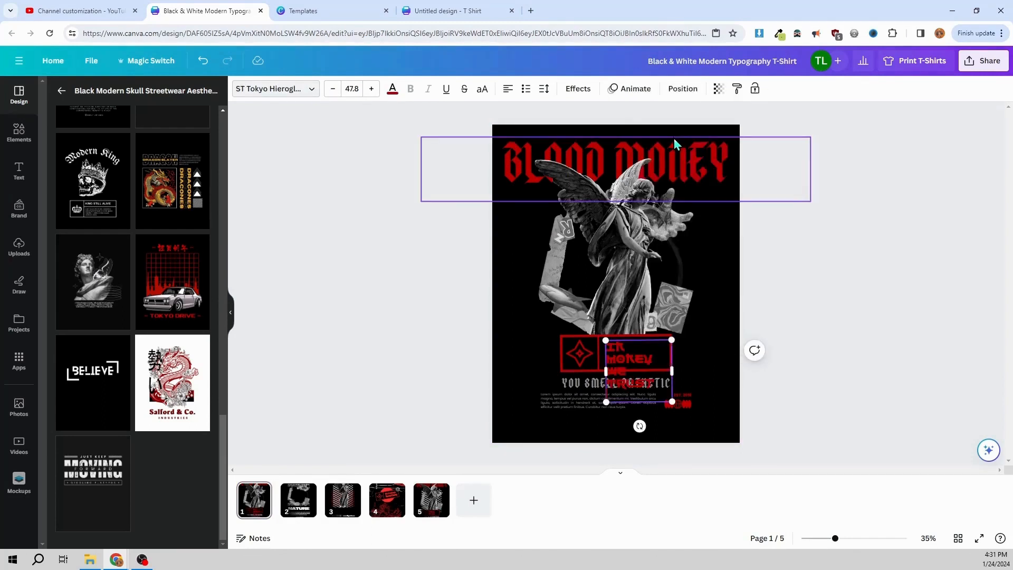
Step: Widen the badge text box so the text fits on two lines, reduce it to size 38.6 and position it inside the red frame
{"action": "left_click_drag", "start_coordinate": [672, 372], "coordinate": [707, 369]}
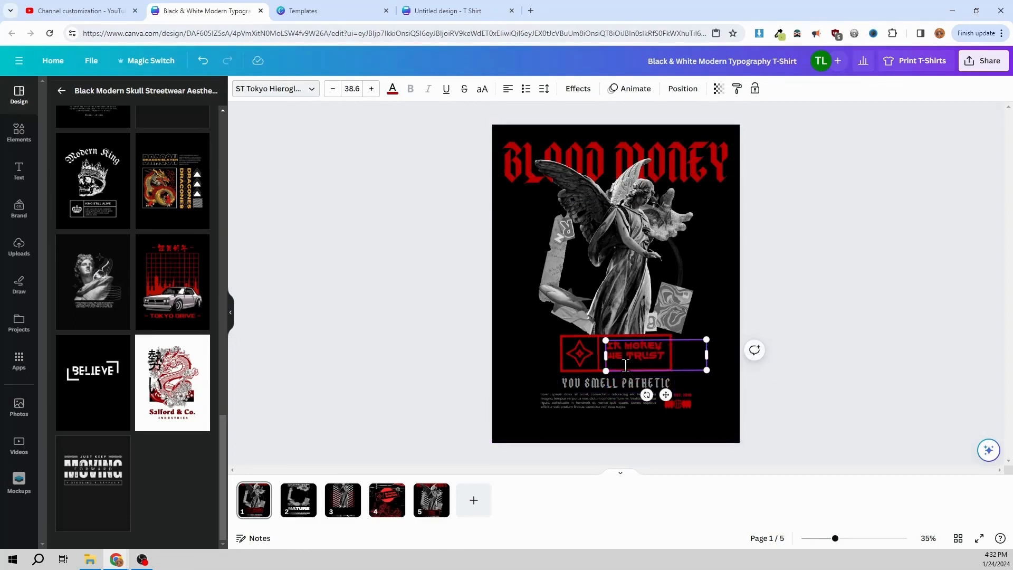
{"action": "left_click", "coordinate": [868, 378]}
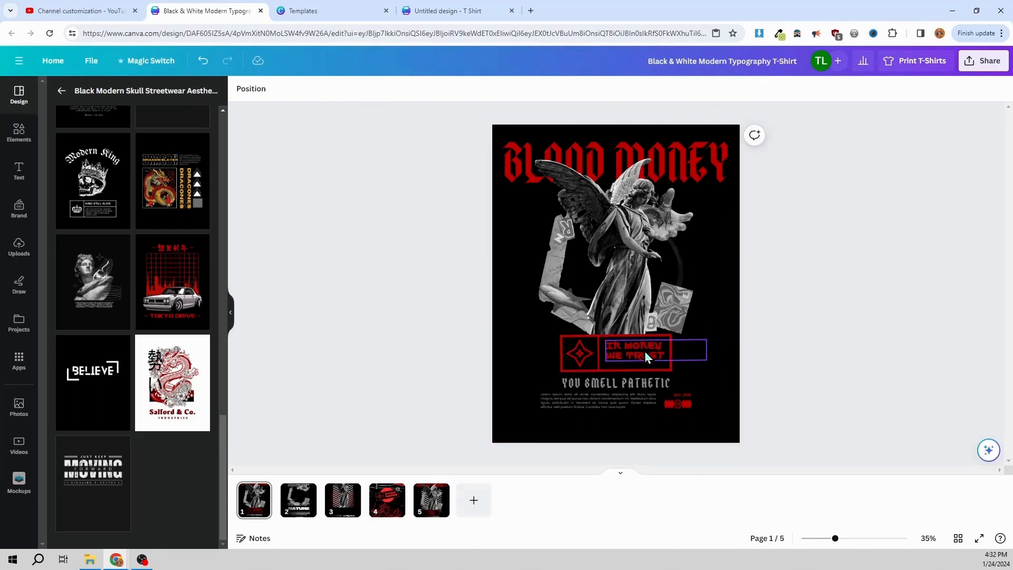
{"action": "left_click_drag", "start_coordinate": [645, 351], "coordinate": [642, 355]}
{"action": "left_click", "coordinate": [827, 407]}
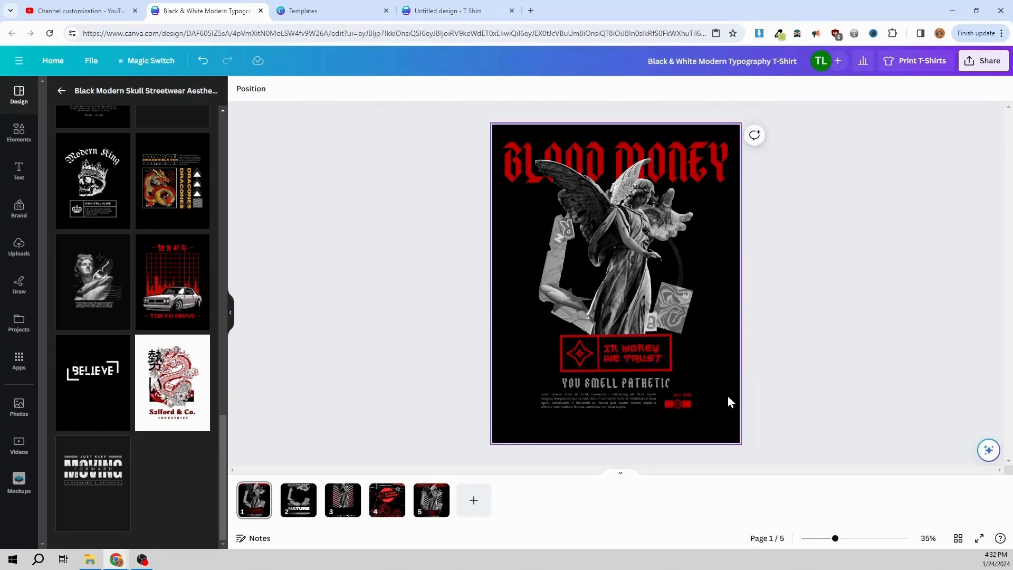
Step: Copy the LAWS OF ATTRACTION line from below the badge on page 5
{"action": "left_click", "coordinate": [597, 382]}
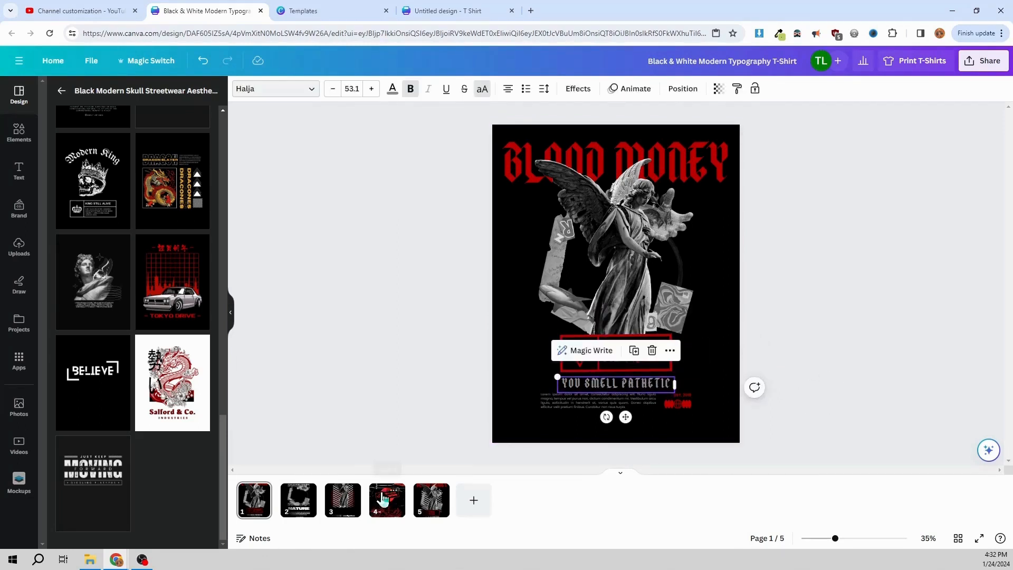
{"action": "left_click", "coordinate": [431, 506]}
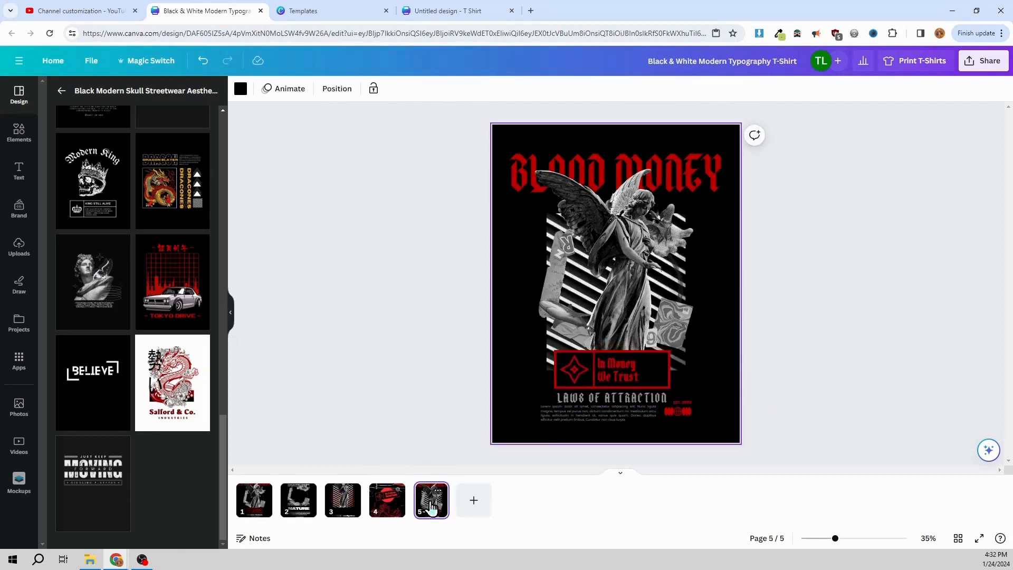
{"action": "triple_click", "coordinate": [636, 403]}
{"action": "right_click", "coordinate": [637, 405]}
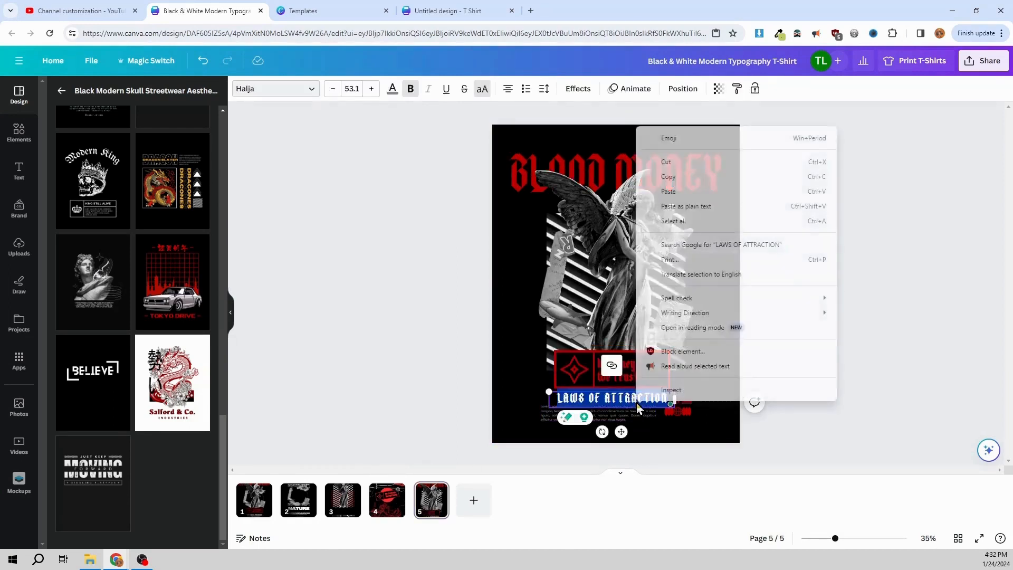
{"action": "left_click", "coordinate": [669, 177]}
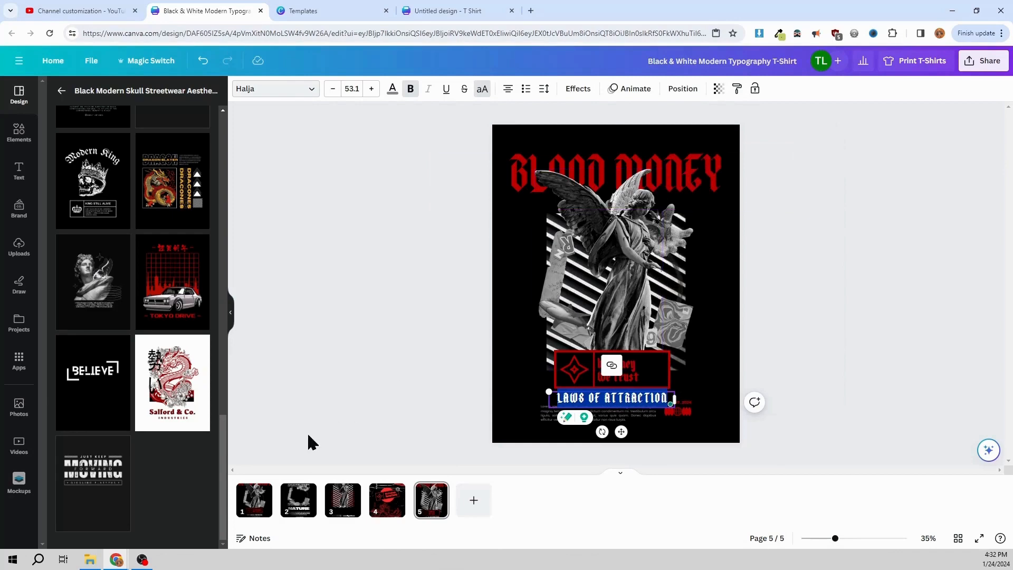
Step: Replace the YOU SMELL PATHETIC line on page 1 with the copied LAWS OF ATTRACTION text
{"action": "left_click", "coordinate": [254, 499]}
{"action": "left_click", "coordinate": [611, 384]}
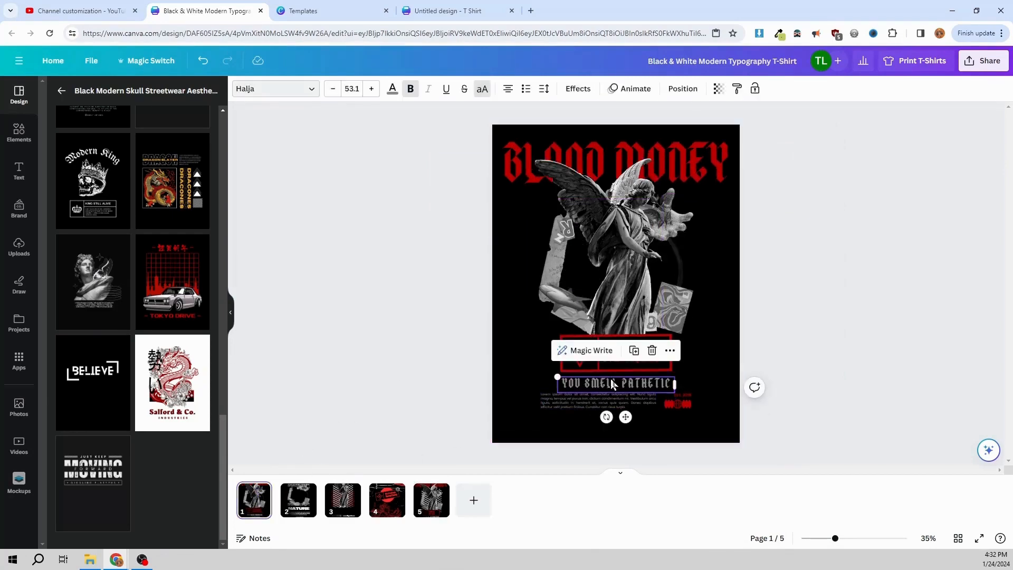
{"action": "triple_click", "coordinate": [612, 383]}
{"action": "right_click", "coordinate": [613, 384]}
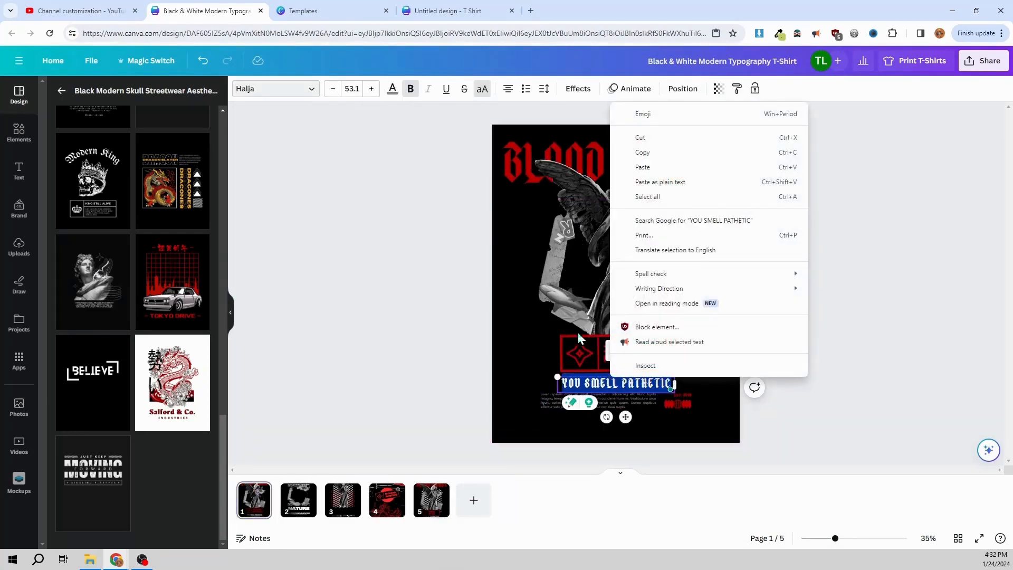
{"action": "left_click", "coordinate": [648, 166]}
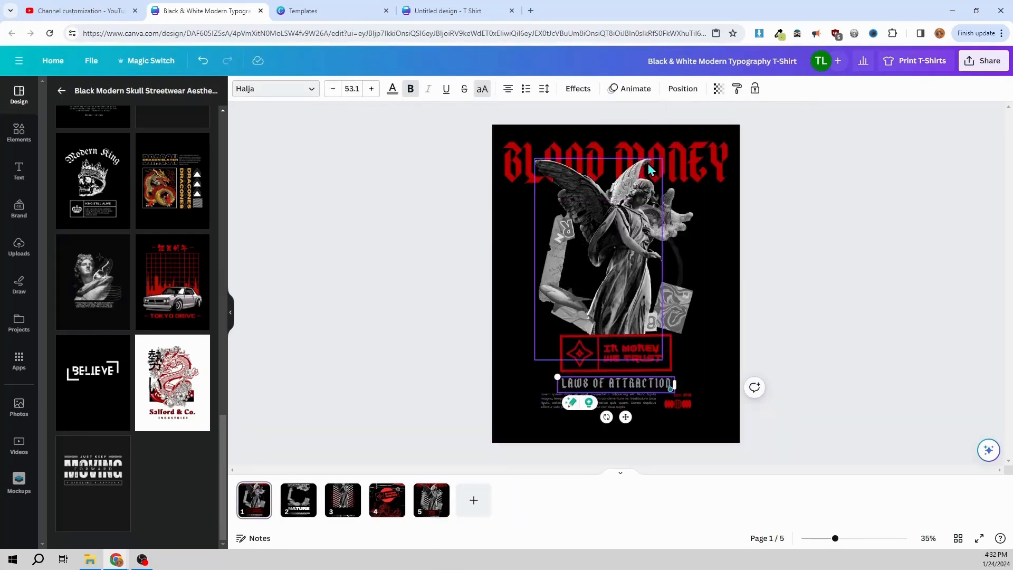
{"action": "left_click", "coordinate": [726, 392]}
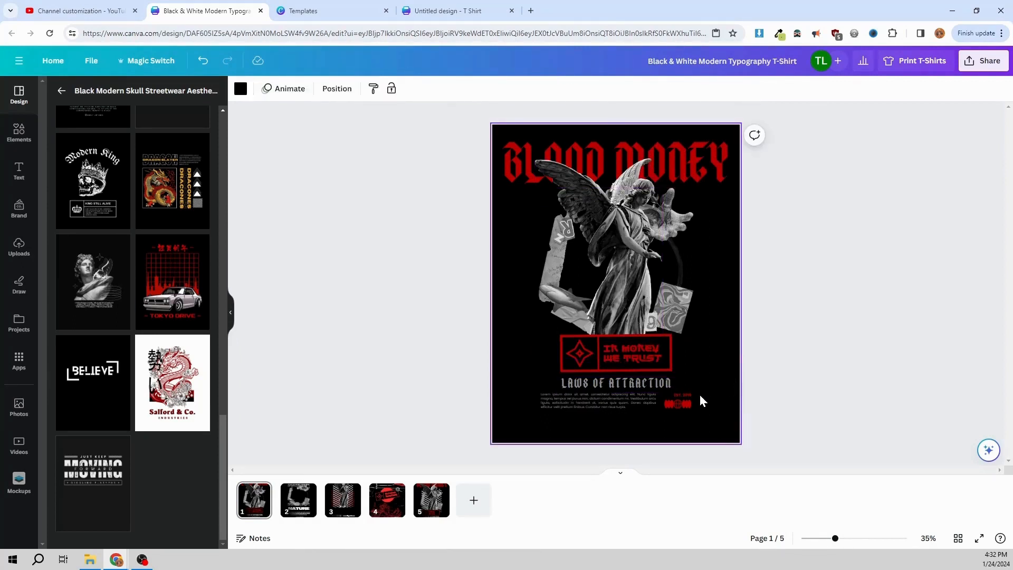
Step: Open the small red date text above the red emblem for editing
{"action": "double_click", "coordinate": [686, 395]}
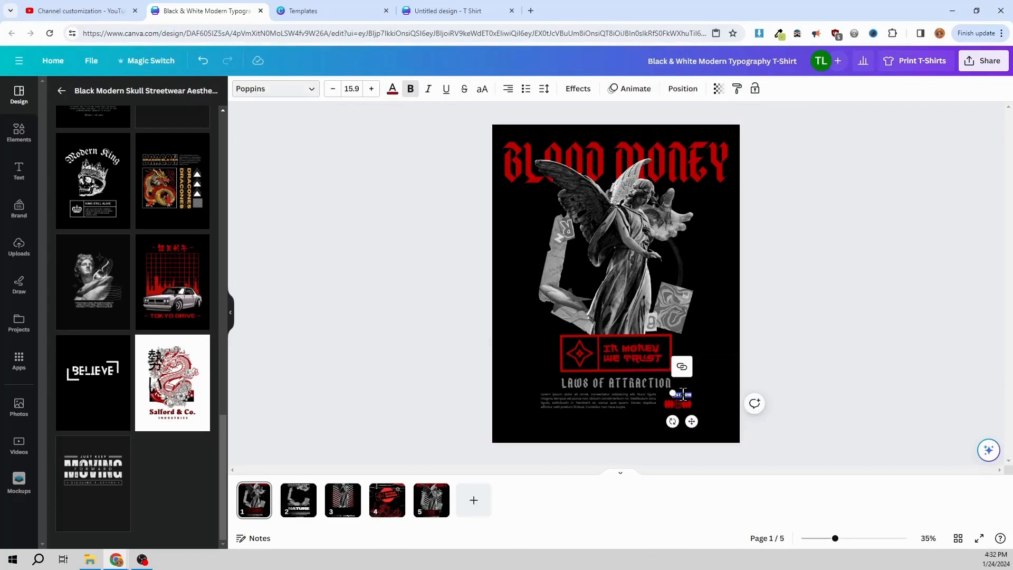
{"action": "left_click", "coordinate": [683, 394]}
{"action": "left_click", "coordinate": [708, 401]}
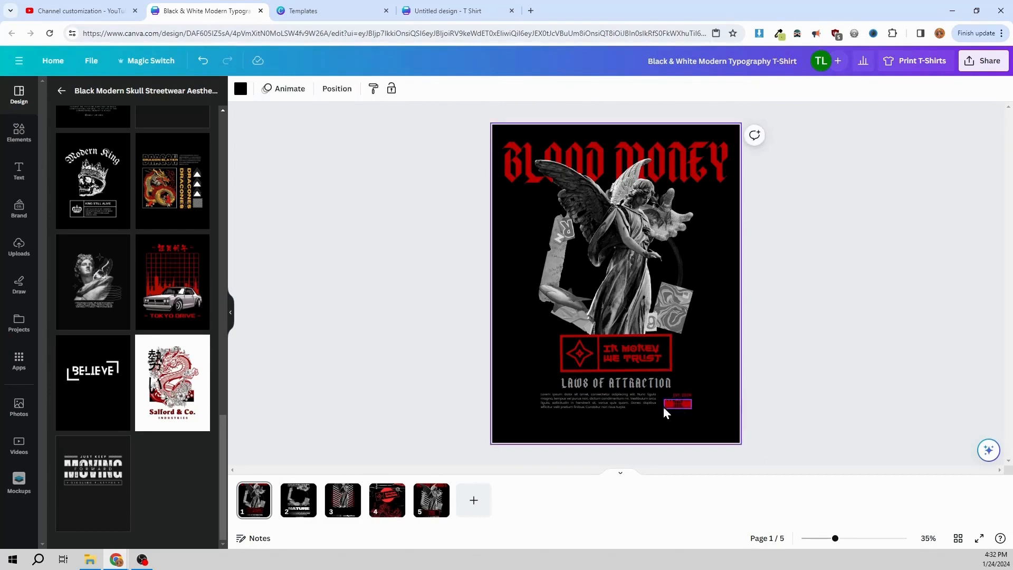
Step: Select all of page 1's elements, including the headline, and move them together slightly down the page
{"action": "left_click_drag", "start_coordinate": [791, 169], "coordinate": [534, 444]}
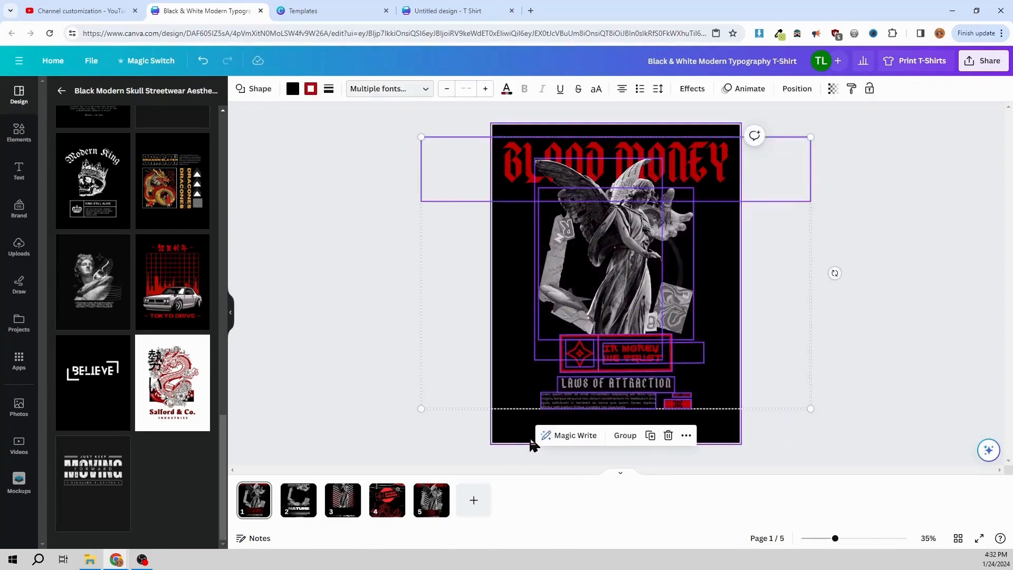
{"action": "left_click_drag", "start_coordinate": [643, 195], "coordinate": [639, 203]}
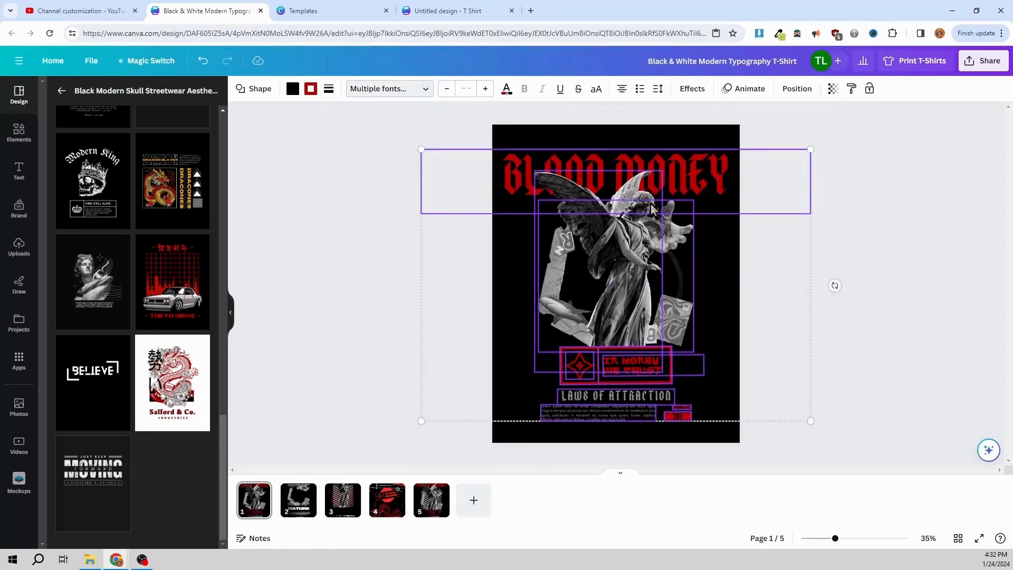
{"action": "left_click", "coordinate": [846, 264]}
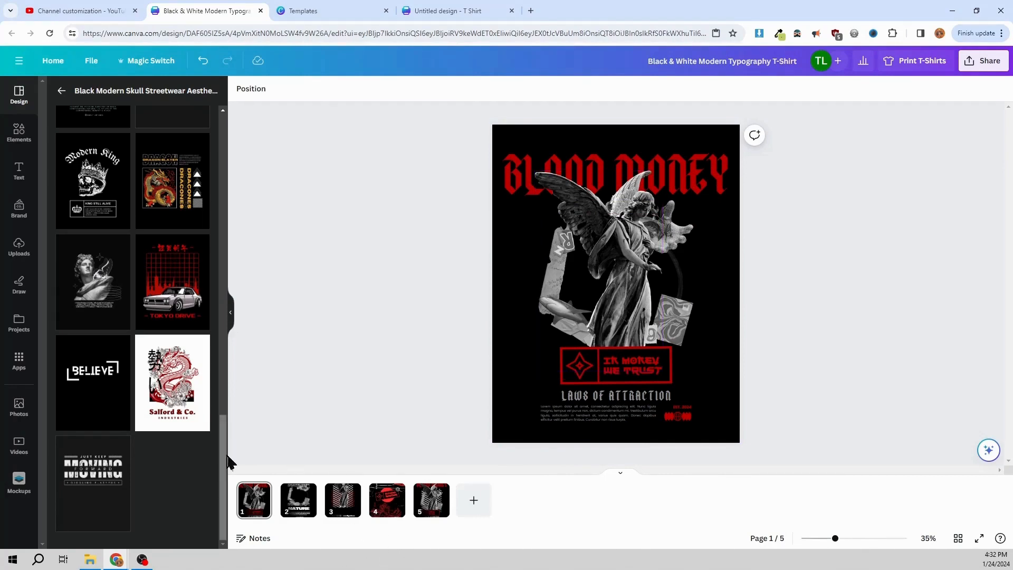
Step: Review the finished design on page 1 against the source templates on pages 2, 3 and 4
{"action": "left_click", "coordinate": [297, 504]}
{"action": "left_click", "coordinate": [349, 507]}
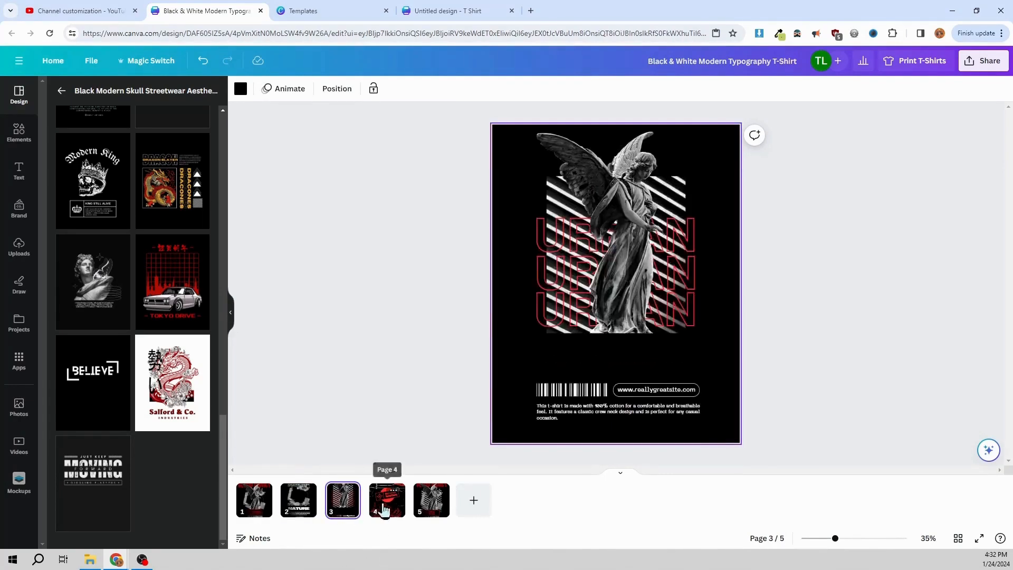
{"action": "left_click", "coordinate": [387, 503]}
{"action": "left_click", "coordinate": [254, 501]}
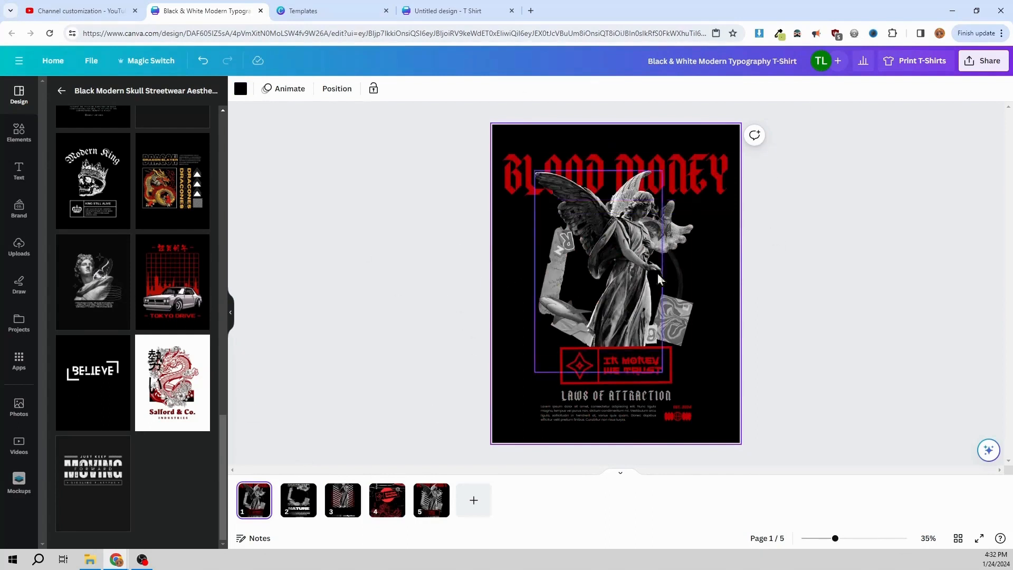
{"action": "left_click", "coordinate": [299, 504]}
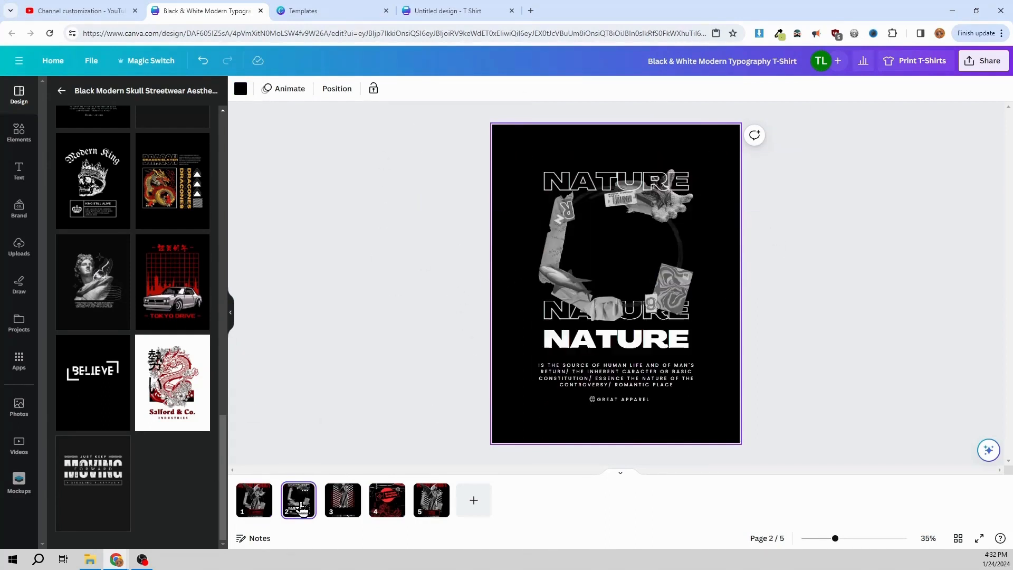
{"action": "left_click", "coordinate": [342, 500]}
{"action": "left_click", "coordinate": [386, 508]}
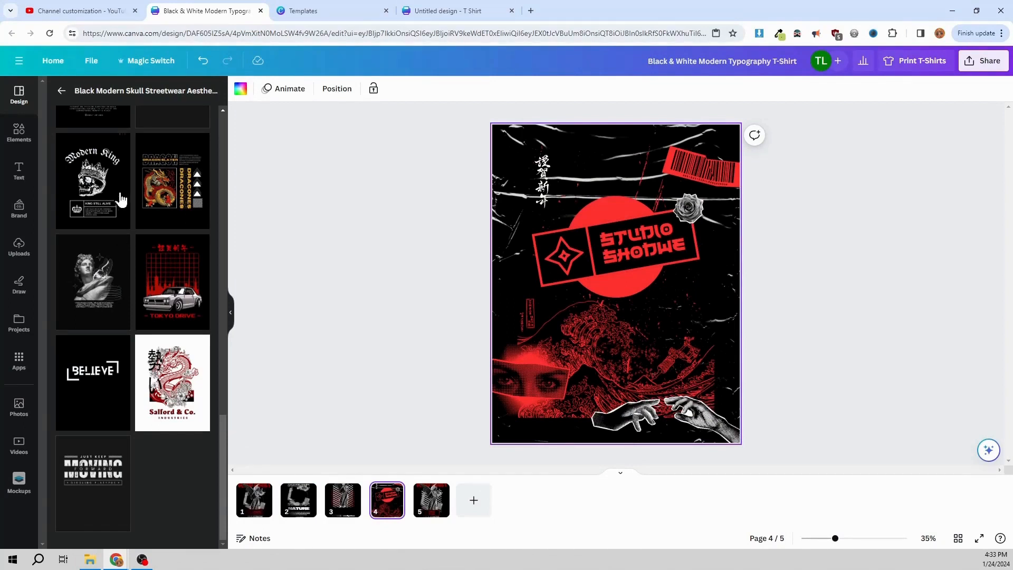
Step: Add a new page after page 5 and apply the Black and Red Illustration Car T-Shirt template to it
{"action": "left_click", "coordinate": [473, 500]}
{"action": "left_click", "coordinate": [153, 290]}
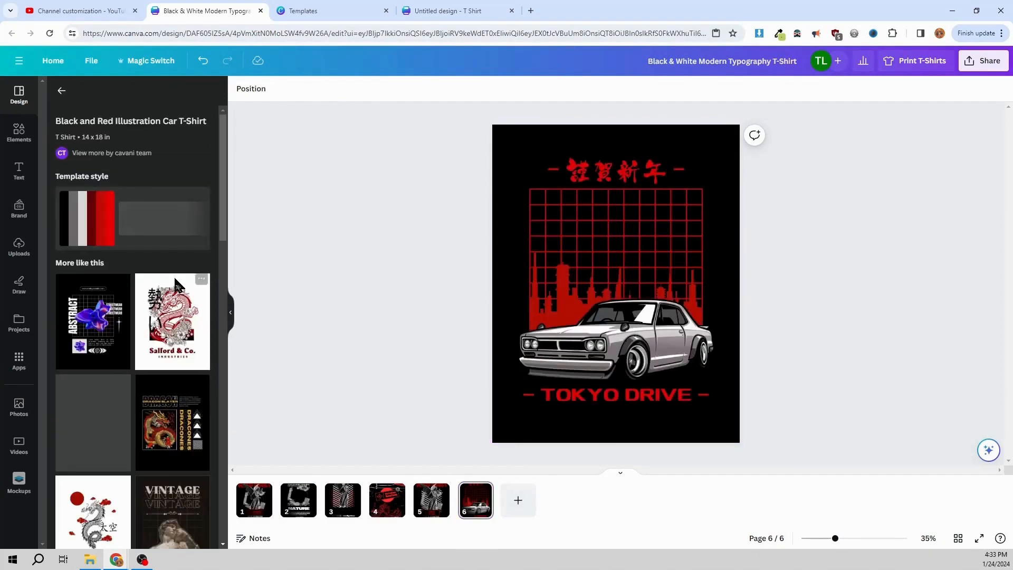
{"action": "left_click", "coordinate": [663, 218]}
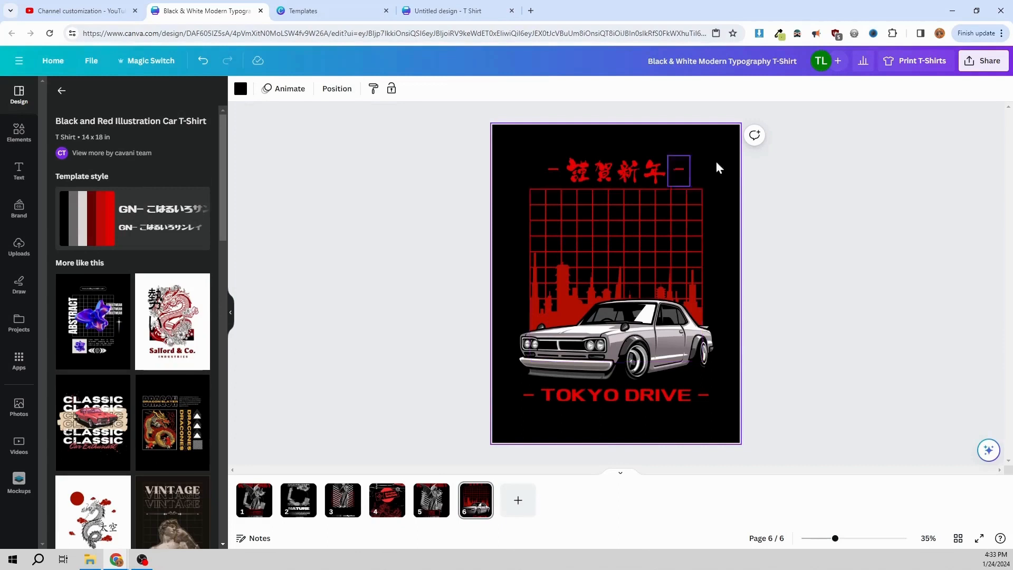
Step: Open the download settings for the T-shirt design
{"action": "left_click", "coordinate": [968, 66]}
{"action": "left_click", "coordinate": [856, 327]}
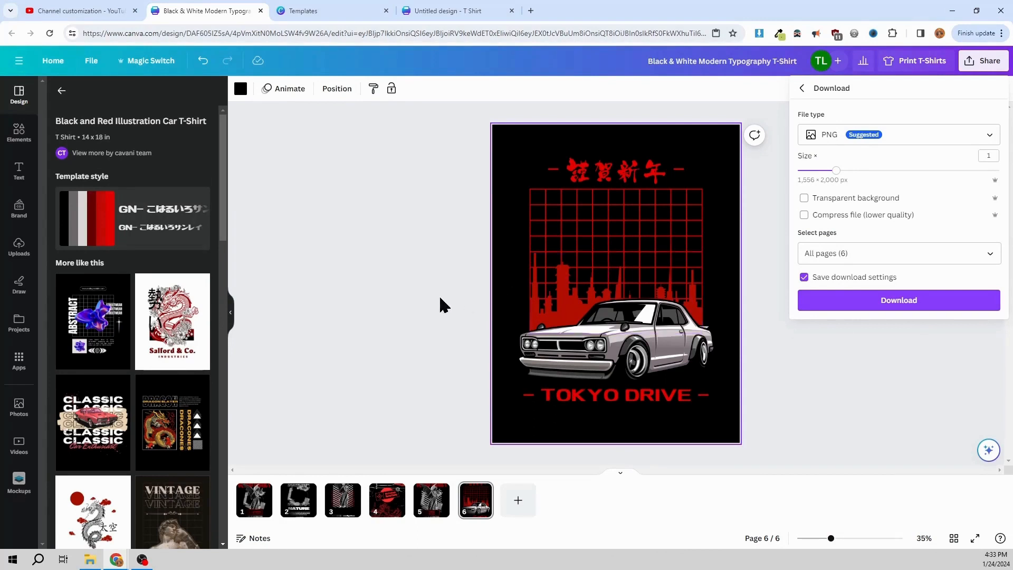
Step: Close the download settings and look over the designs on pages 1 and 2
{"action": "left_click", "coordinate": [822, 375]}
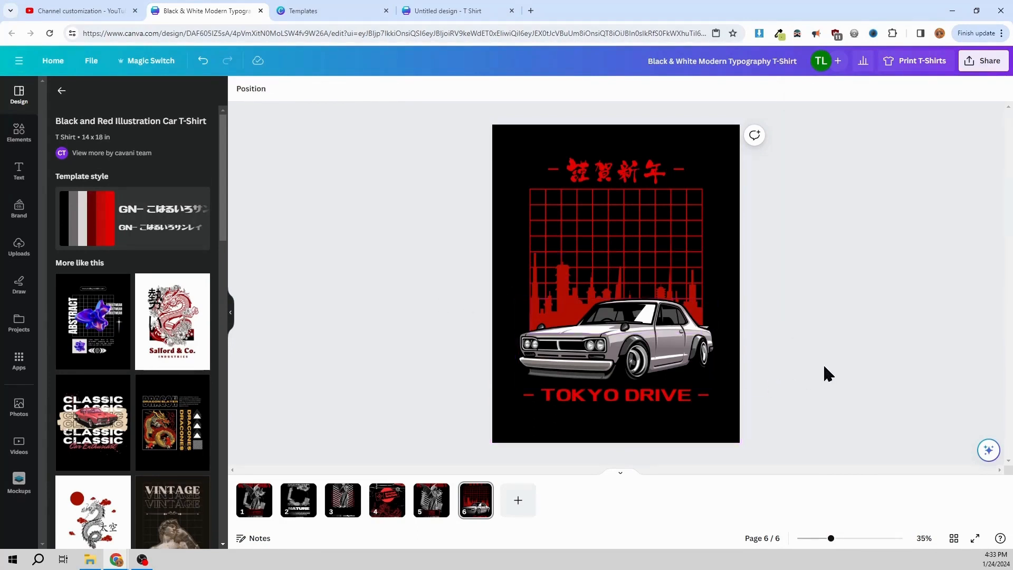
{"action": "left_click", "coordinate": [252, 507]}
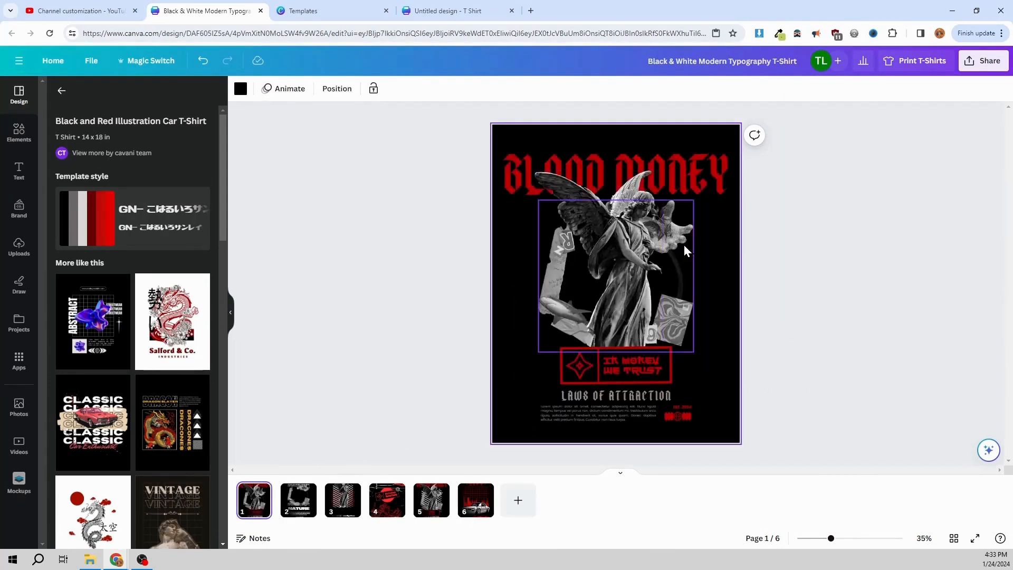
{"action": "left_click", "coordinate": [299, 507]}
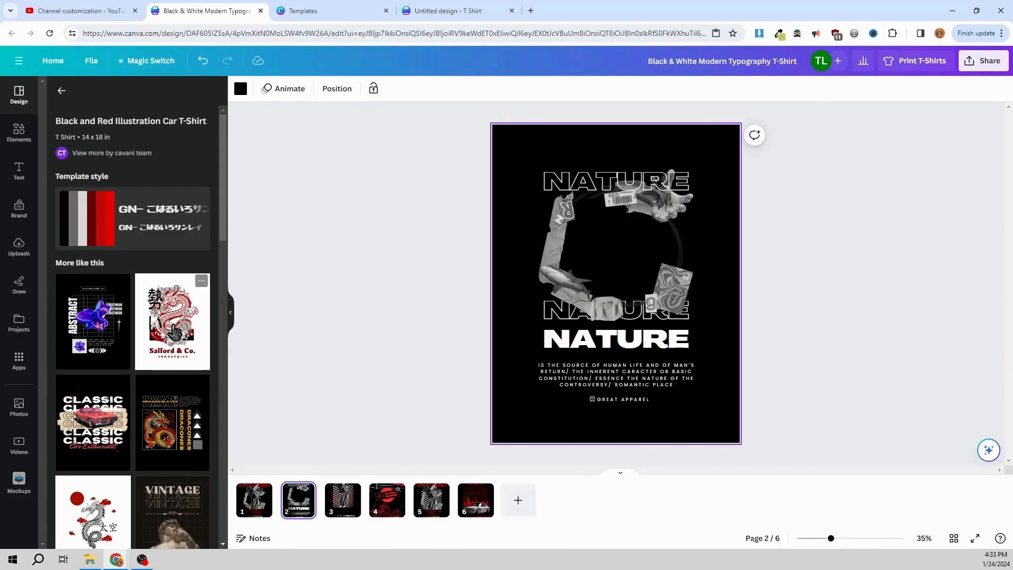
Step: Add the Red and Black Modern Dragon T-Shirt template as page 7 and the Aesthetic Falling Man Pencil Drawing Renaissance template as page 8
{"action": "left_click_drag", "start_coordinate": [174, 332], "coordinate": [477, 496]}
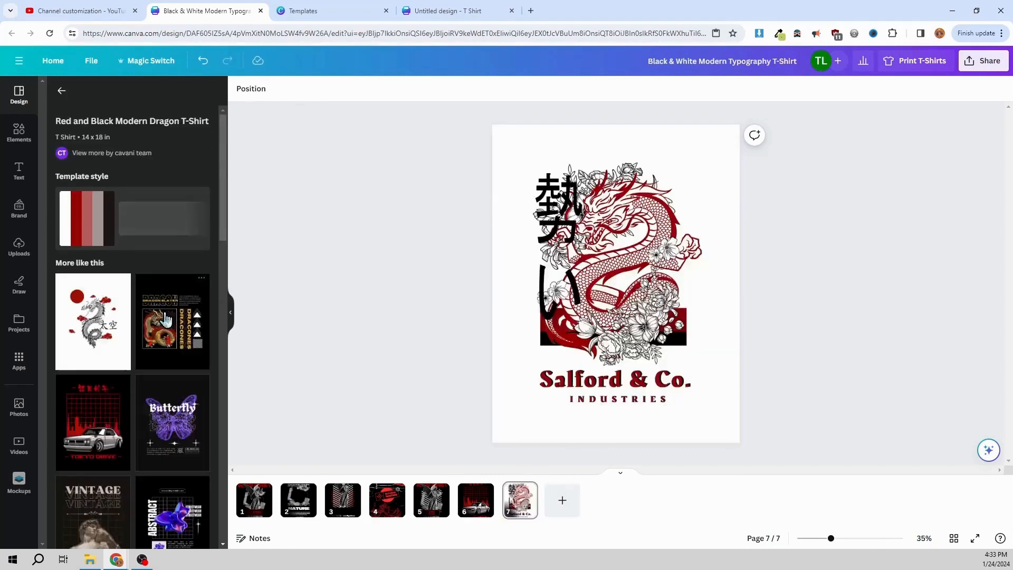
{"action": "left_click", "coordinate": [683, 211]}
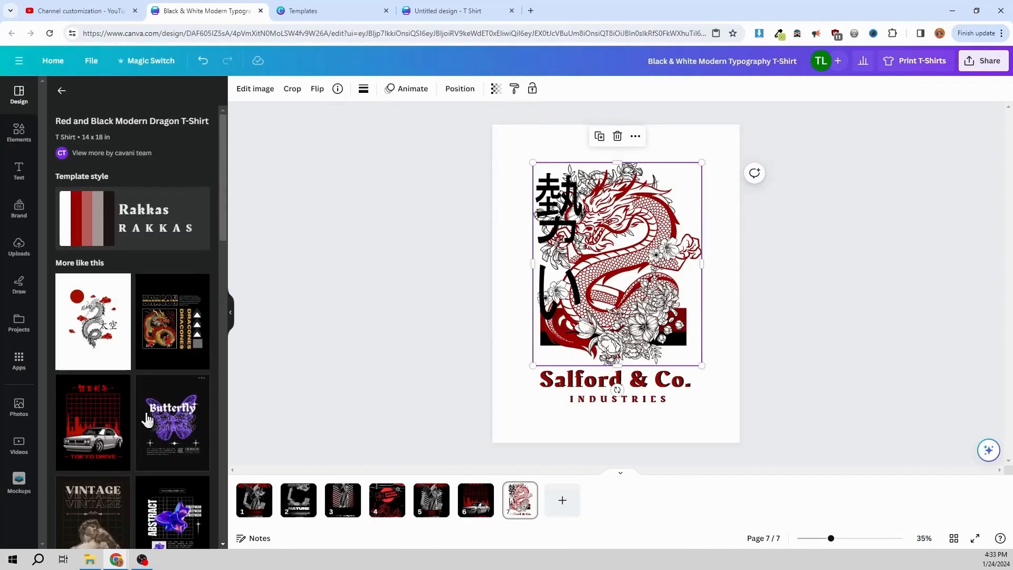
{"action": "scroll", "coordinate": [148, 369], "scroll_direction": "down", "scroll_amount": 2}
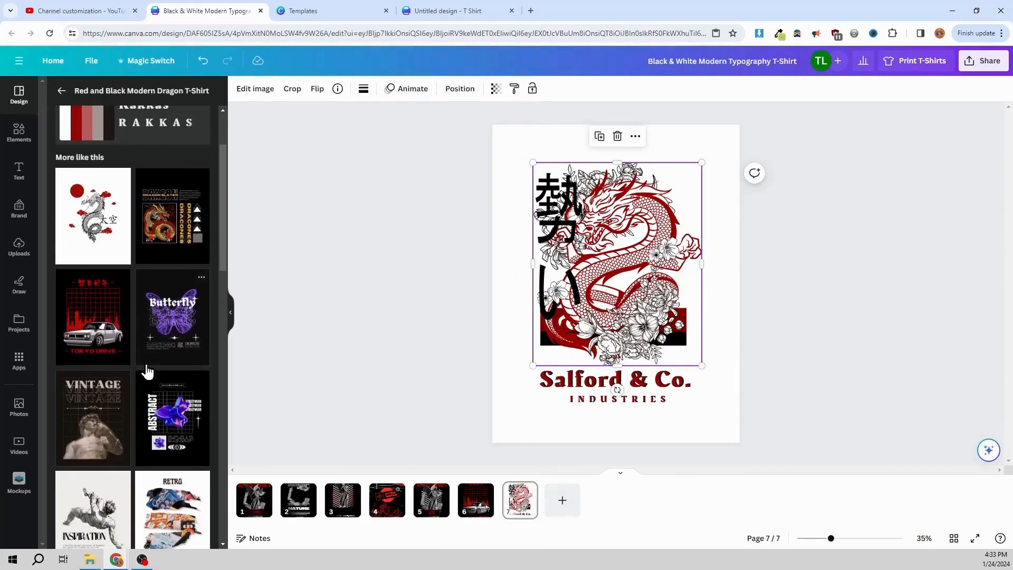
{"action": "scroll", "coordinate": [147, 372], "scroll_direction": "down", "scroll_amount": 3}
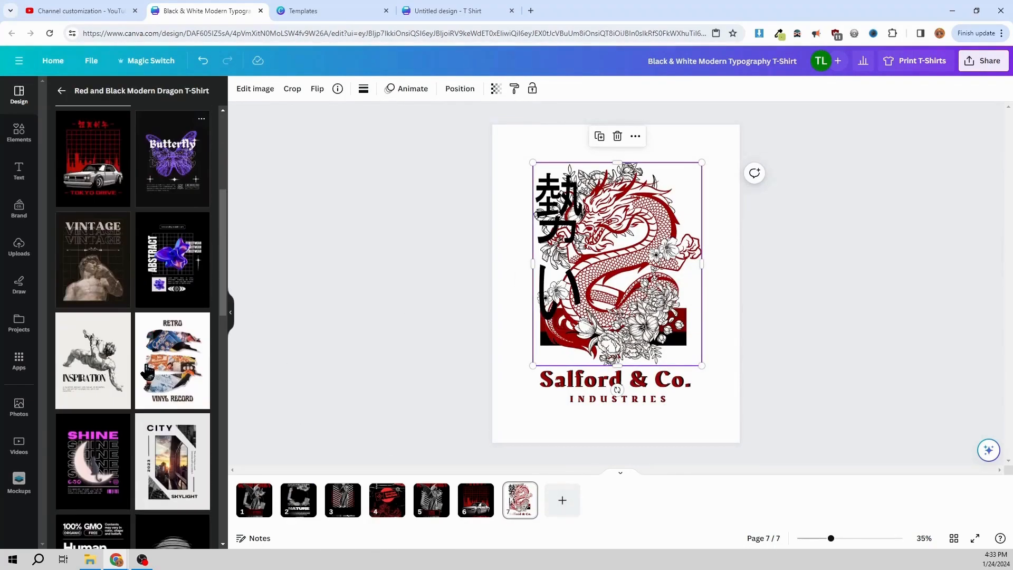
{"action": "left_click", "coordinate": [561, 500]}
{"action": "left_click", "coordinate": [82, 362]}
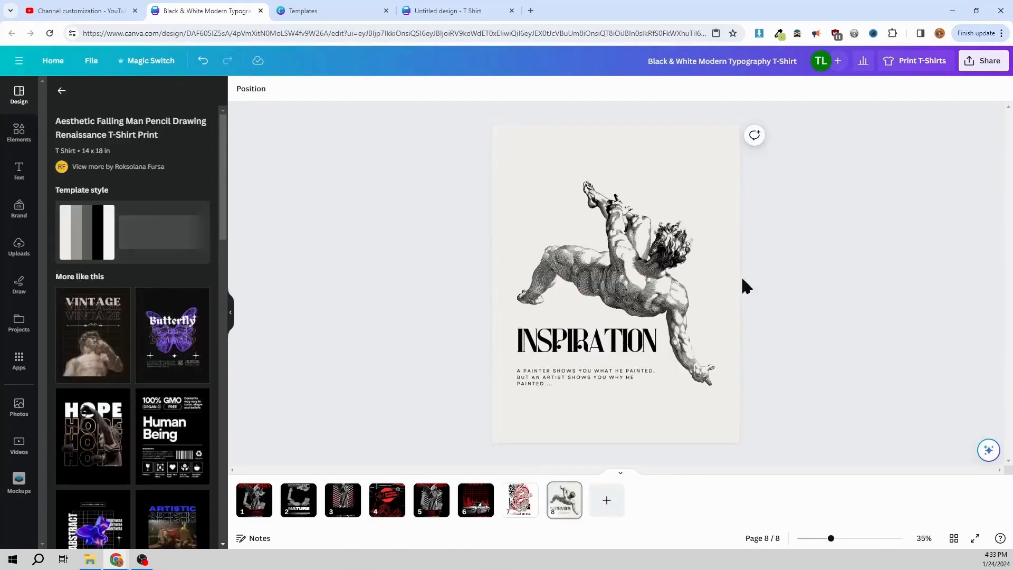
Step: Try placing the falling man drawing from page 8 over the dragon design on page 7
{"action": "left_click", "coordinate": [662, 282]}
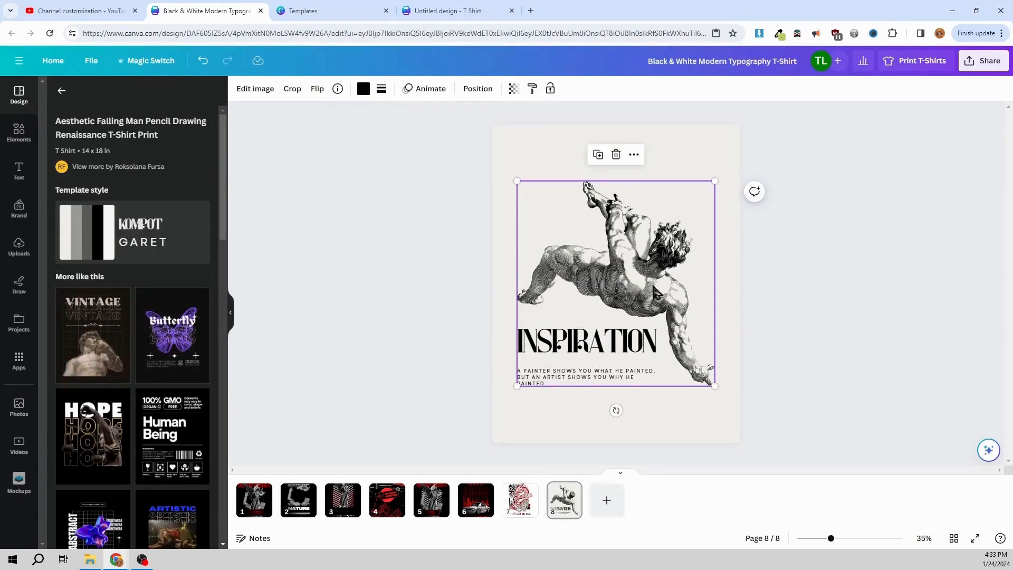
{"action": "left_click", "coordinate": [526, 514]}
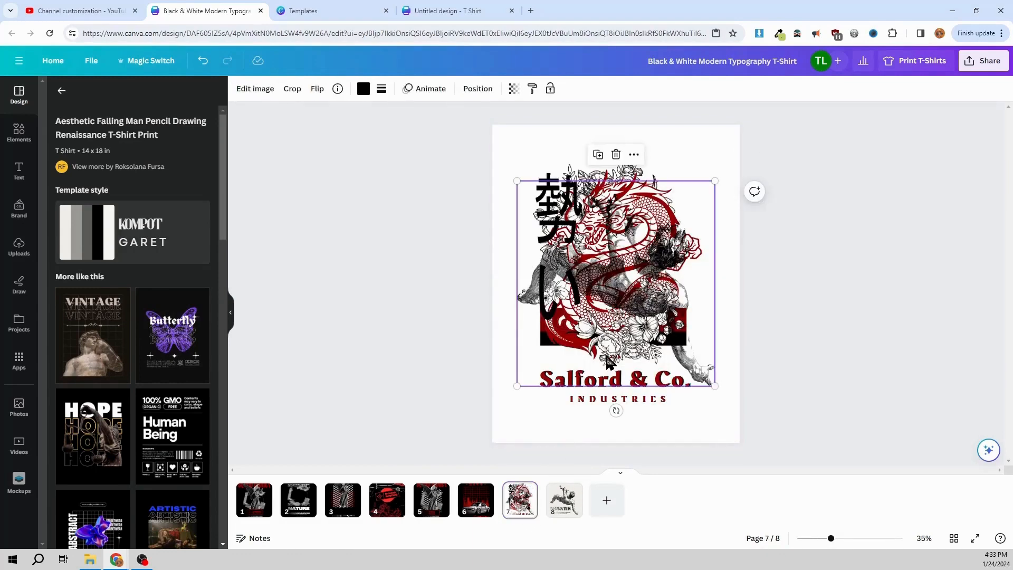
{"action": "key", "text": "Escape"}
Step: Replace the dragon design on page 7 with the Yellow Brown Red Colorful Graffiti Illustration T-shirt template
{"action": "scroll", "coordinate": [158, 459], "scroll_direction": "down", "scroll_amount": 5}
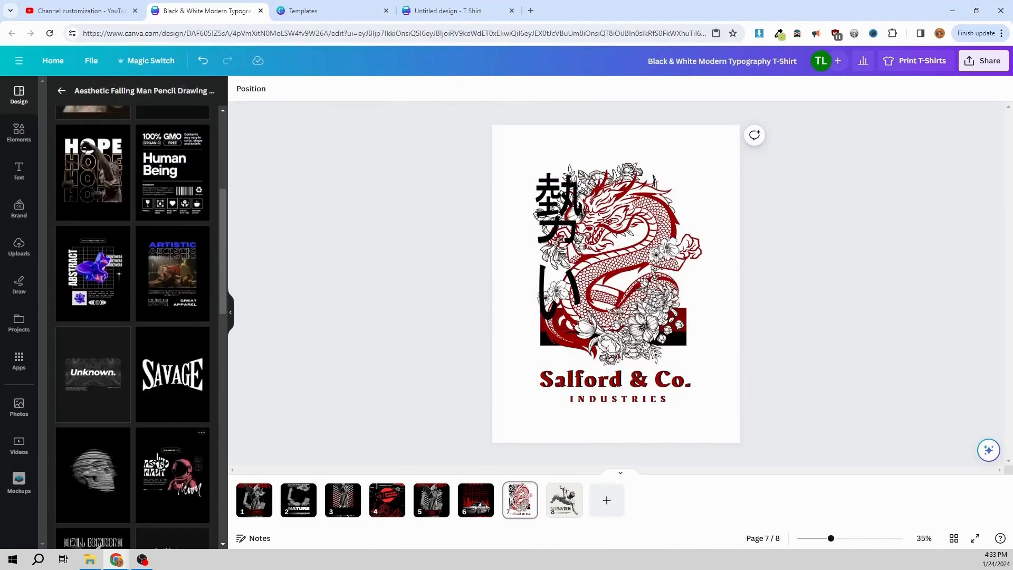
{"action": "scroll", "coordinate": [166, 455], "scroll_direction": "down", "scroll_amount": 5}
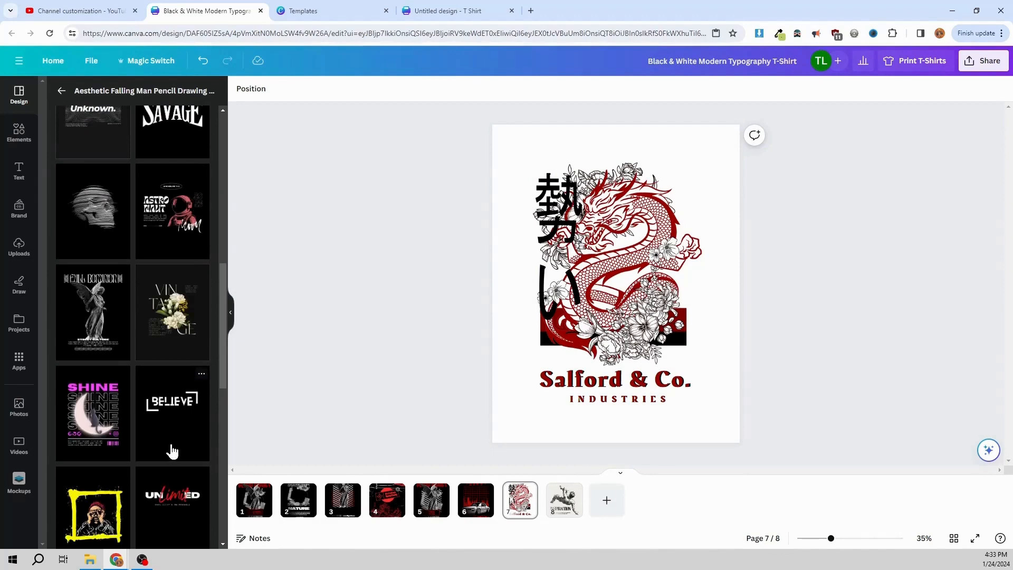
{"action": "scroll", "coordinate": [202, 380], "scroll_direction": "down", "scroll_amount": 3}
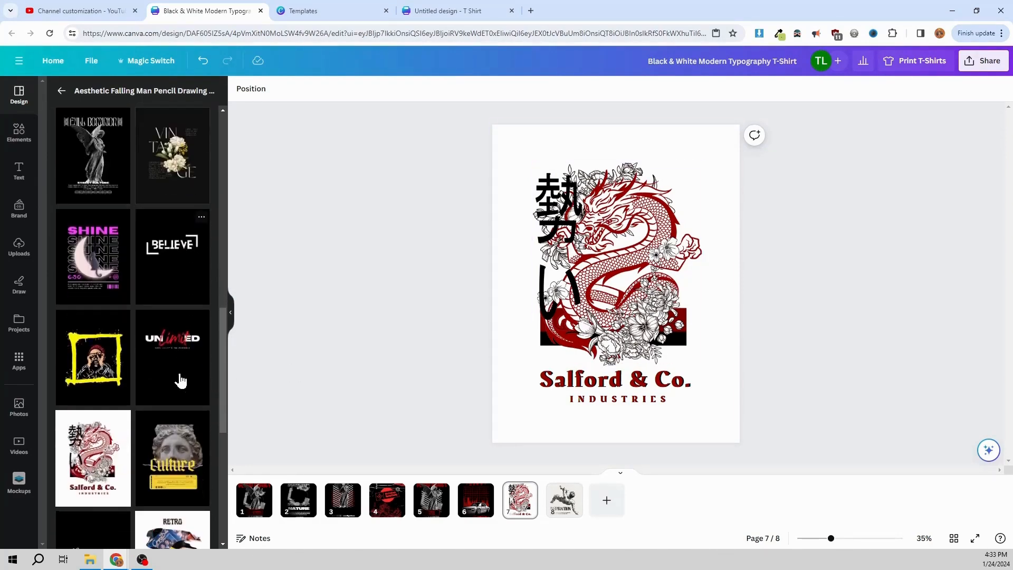
{"action": "scroll", "coordinate": [181, 380], "scroll_direction": "down", "scroll_amount": 5}
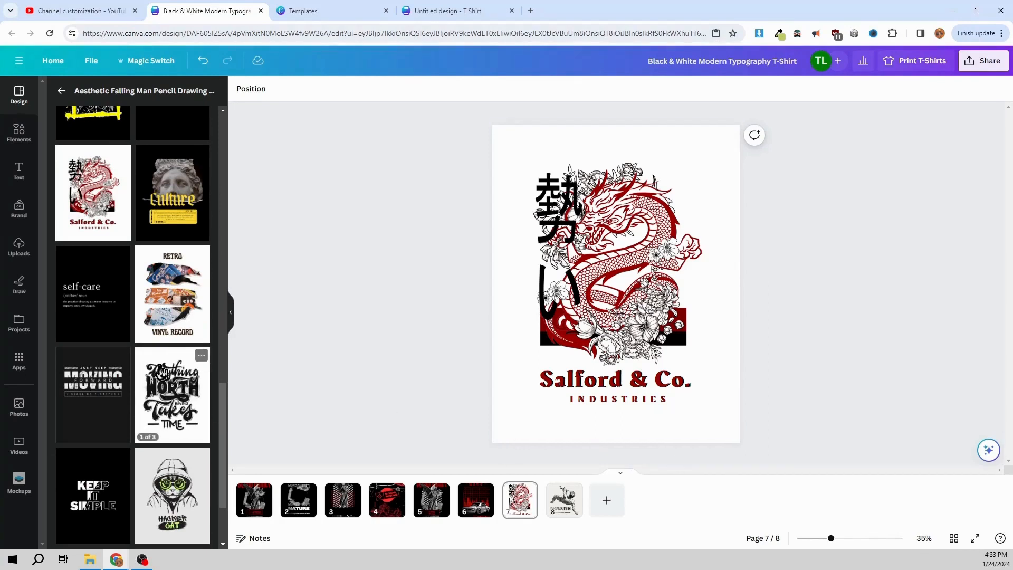
{"action": "scroll", "coordinate": [162, 372], "scroll_direction": "down", "scroll_amount": 2}
{"action": "scroll", "coordinate": [150, 377], "scroll_direction": "up", "scroll_amount": 5}
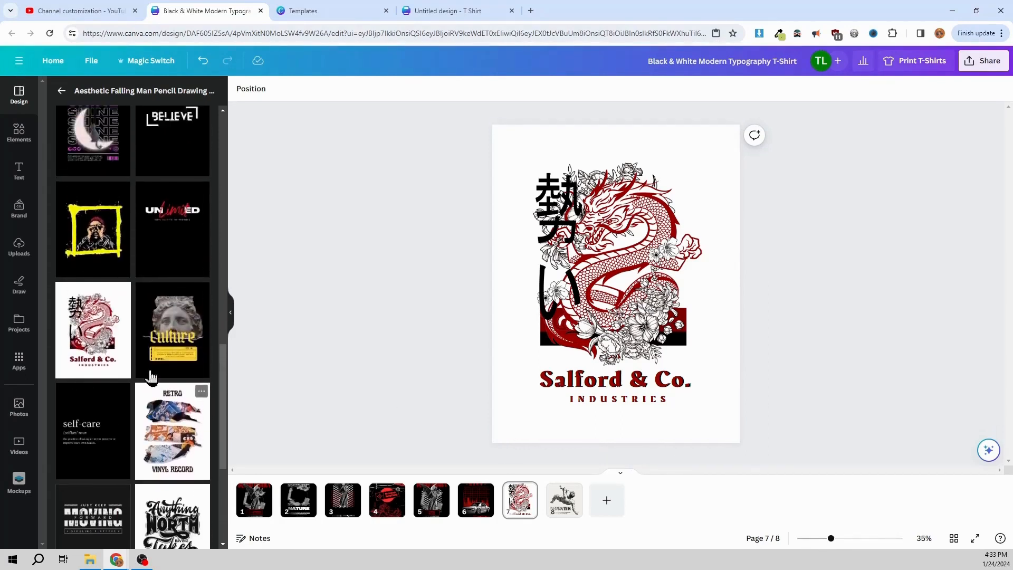
{"action": "left_click", "coordinate": [110, 257]}
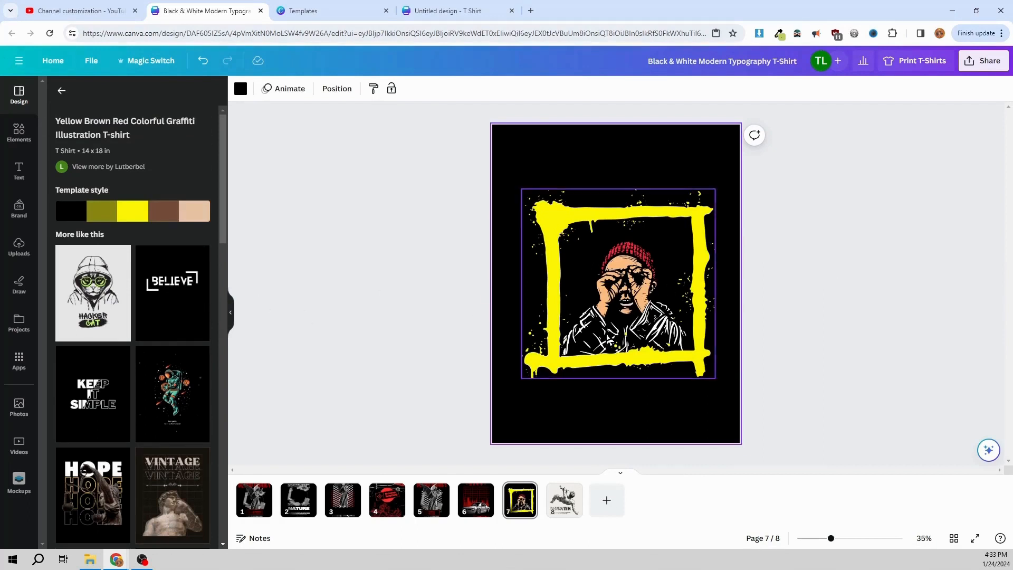
{"action": "left_click", "coordinate": [607, 337]}
Step: Delete the falling man page and add a new page 8 with the Black Modern Astronaut T-Shirt template
{"action": "left_click", "coordinate": [561, 509]}
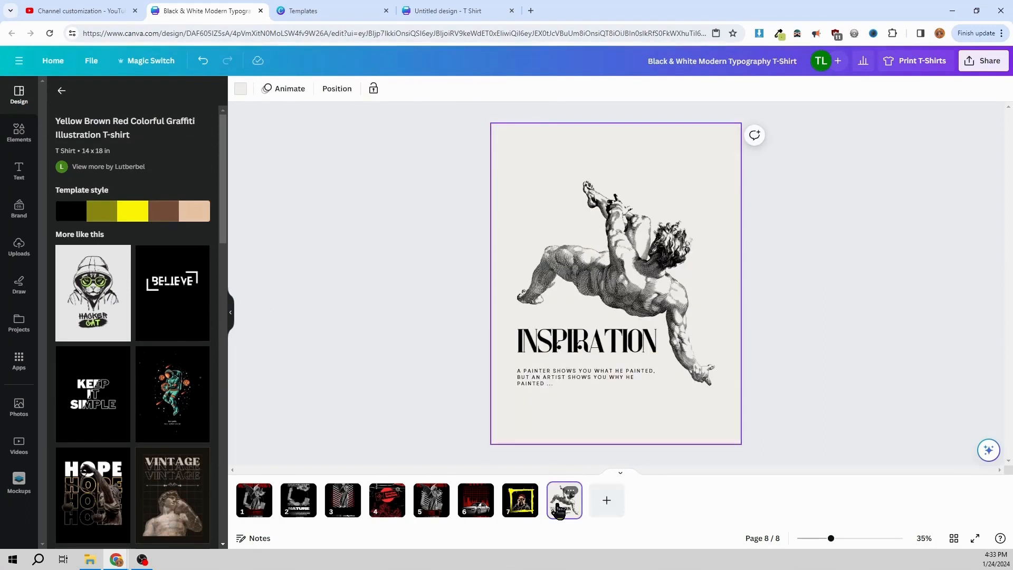
{"action": "key", "text": "Delete"}
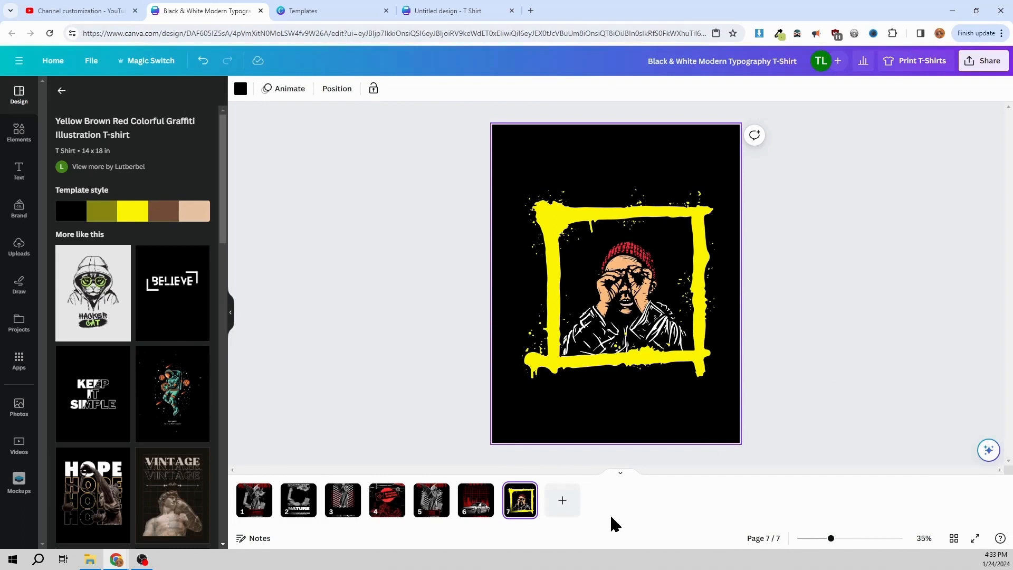
{"action": "left_click", "coordinate": [561, 505]}
{"action": "left_click", "coordinate": [158, 374]}
{"action": "left_click", "coordinate": [618, 258]}
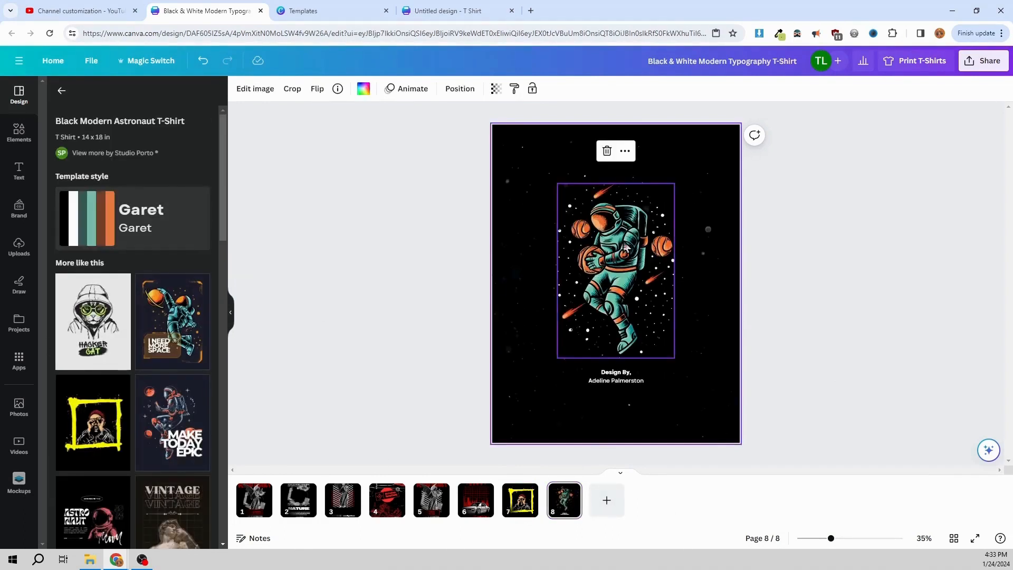
{"action": "left_click_drag", "start_coordinate": [618, 259], "coordinate": [640, 272]}
Step: Try the Blue Orange Modern Illustration Epic Astronaut template on page 8 and replace it with the Colorful Illustration Astronaut T Shirt template
{"action": "left_click", "coordinate": [191, 411]}
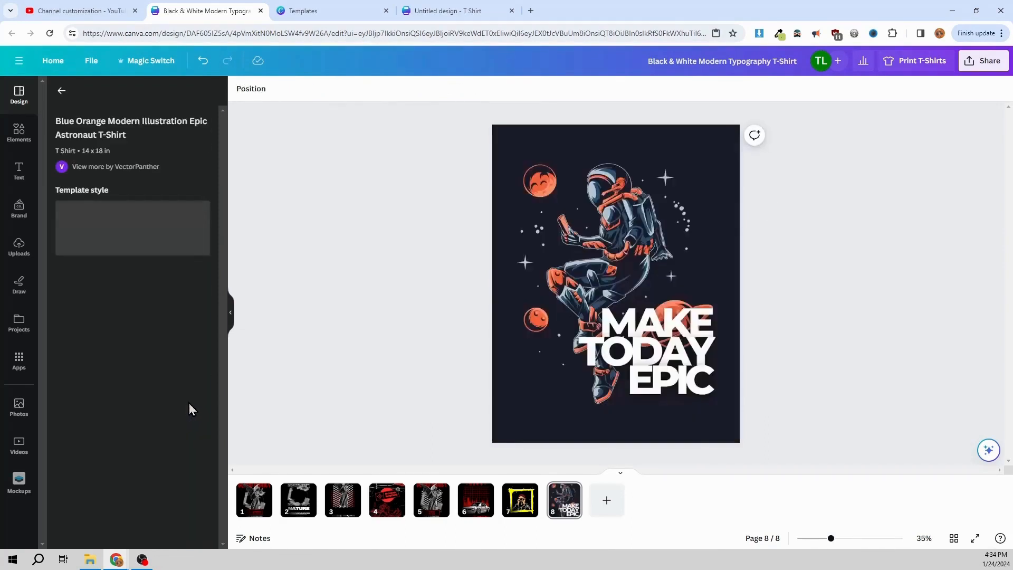
{"action": "mouse_move", "coordinate": [616, 220]}
{"action": "left_mouse_down"}
{"action": "mouse_move", "coordinate": [563, 217]}
{"action": "mouse_move", "coordinate": [683, 217]}
{"action": "mouse_move", "coordinate": [614, 215]}
{"action": "left_mouse_up"}
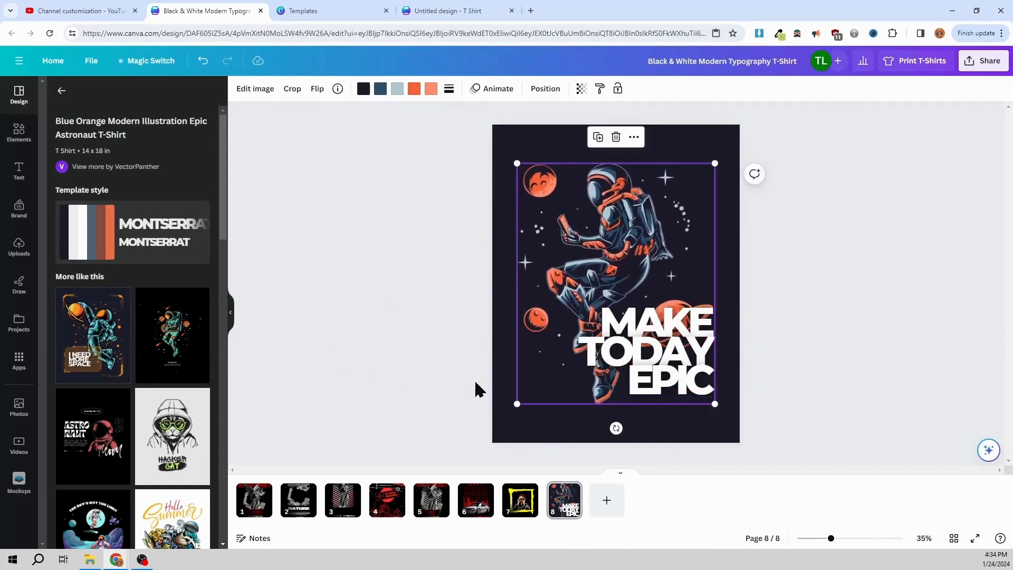
{"action": "scroll", "coordinate": [105, 317], "scroll_direction": "down", "scroll_amount": 5}
{"action": "scroll", "coordinate": [79, 306], "scroll_direction": "up", "scroll_amount": 4}
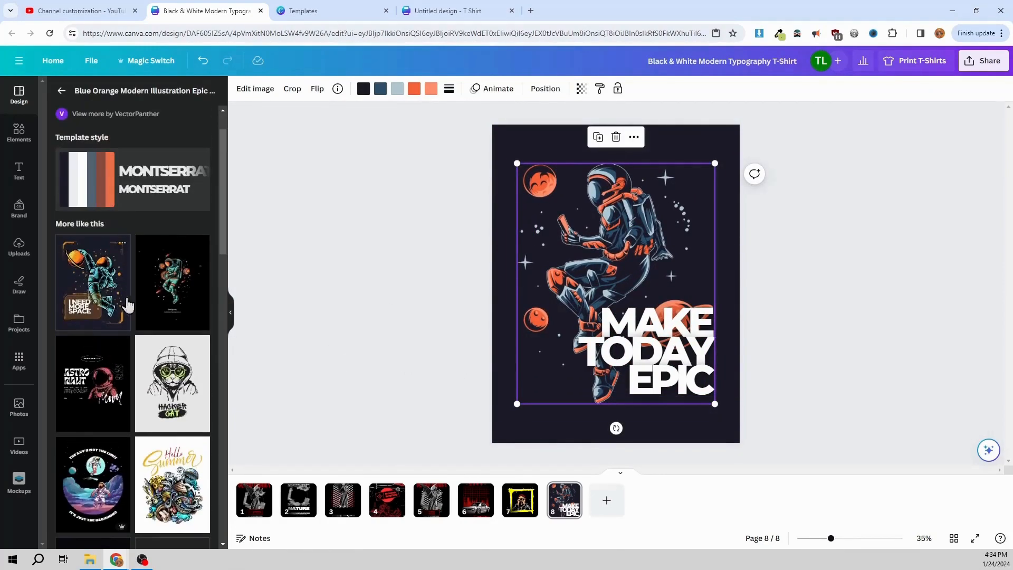
{"action": "scroll", "coordinate": [127, 305], "scroll_direction": "down", "scroll_amount": 5}
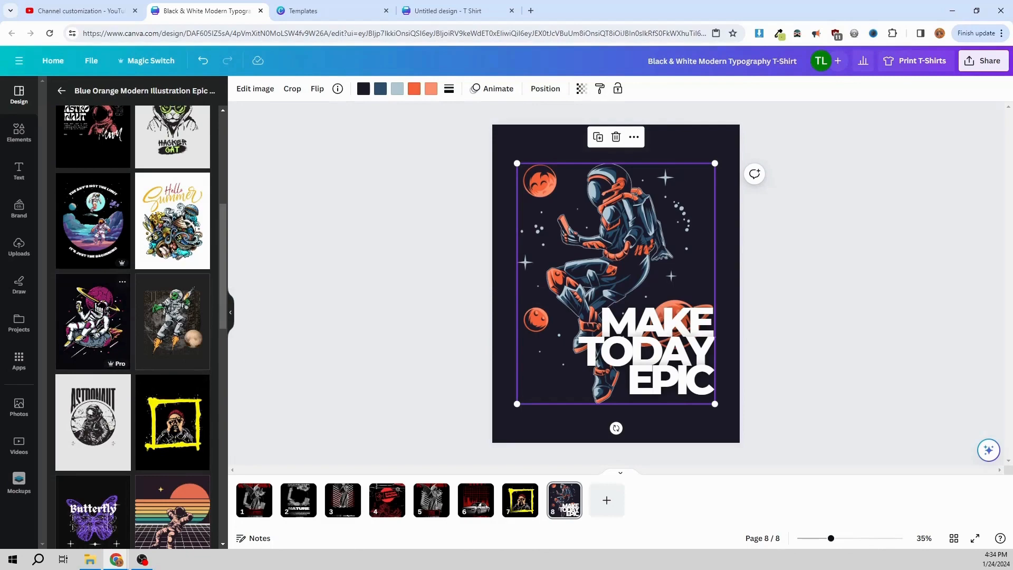
{"action": "left_click", "coordinate": [100, 307]}
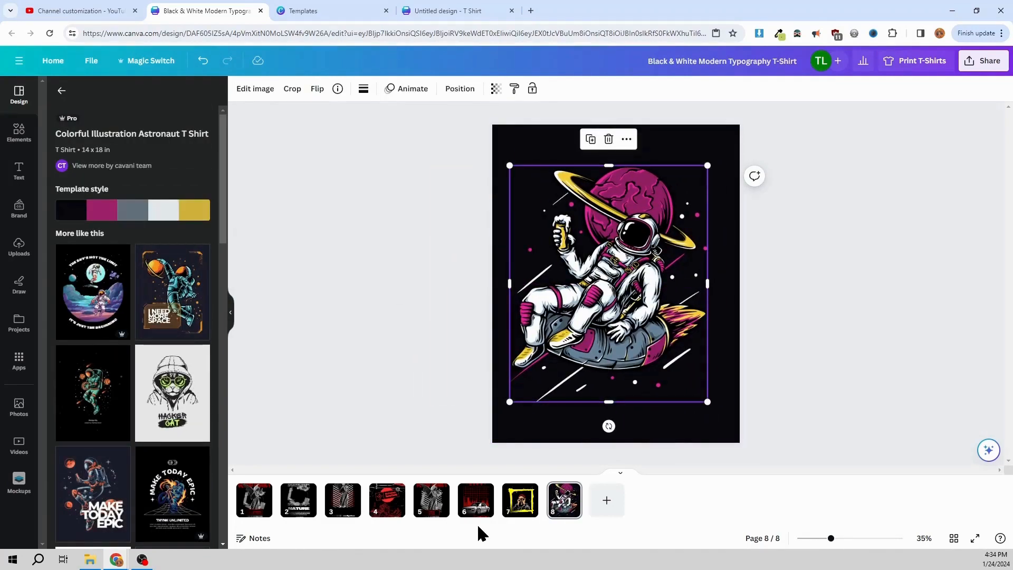
Step: Copy the astronaut illustration from page 8 to page 7, shrink it and place it over the yellow frame's lower-right corner
{"action": "left_click", "coordinate": [520, 499]}
{"action": "key", "text": "ctrl+v"}
{"action": "left_click_drag", "start_coordinate": [594, 303], "coordinate": [655, 337]}
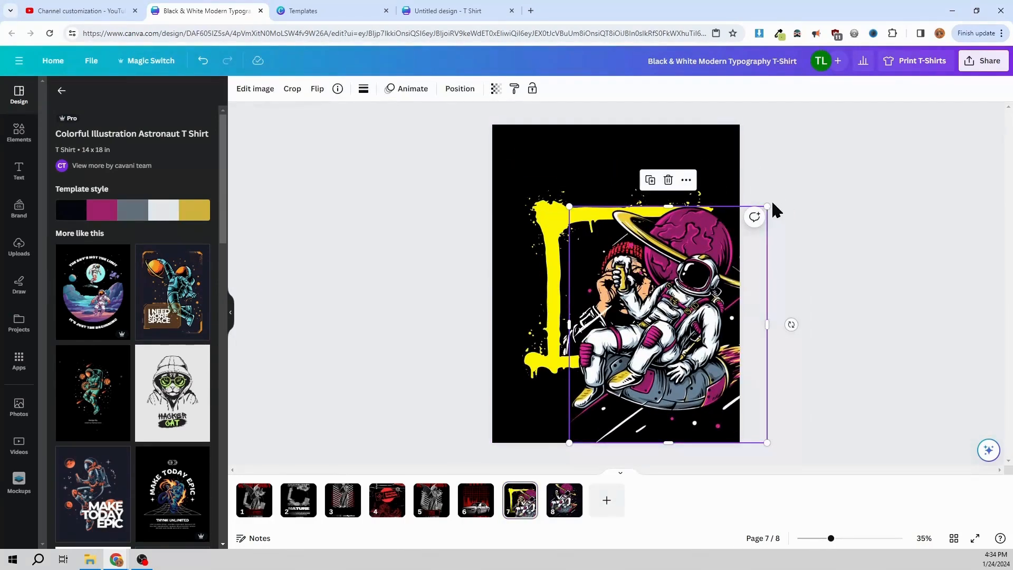
{"action": "left_click_drag", "start_coordinate": [768, 205], "coordinate": [687, 303]}
{"action": "left_click_drag", "start_coordinate": [633, 388], "coordinate": [678, 341]}
{"action": "left_click_drag", "start_coordinate": [732, 258], "coordinate": [697, 300]}
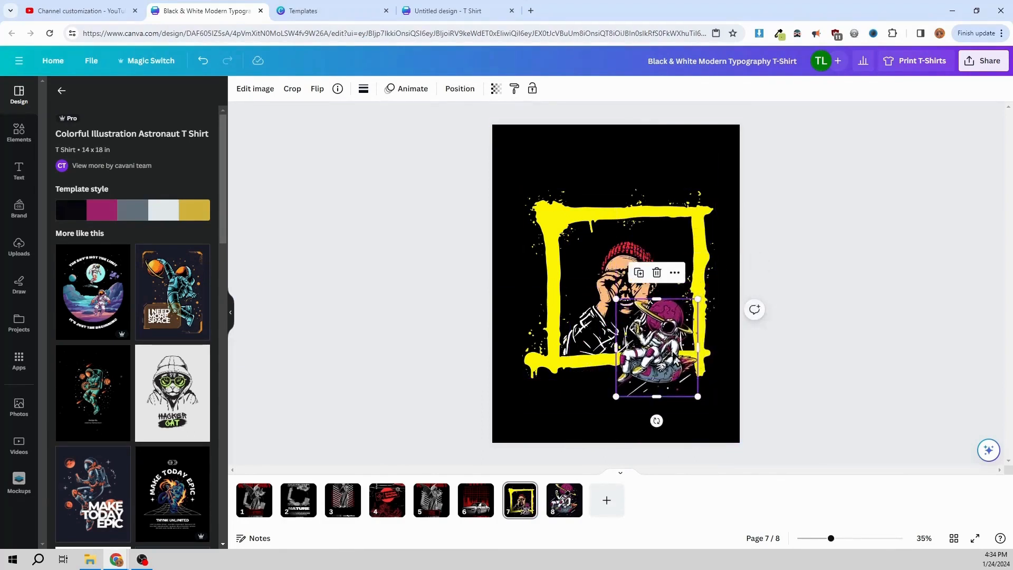
{"action": "left_click_drag", "start_coordinate": [659, 367], "coordinate": [684, 352]}
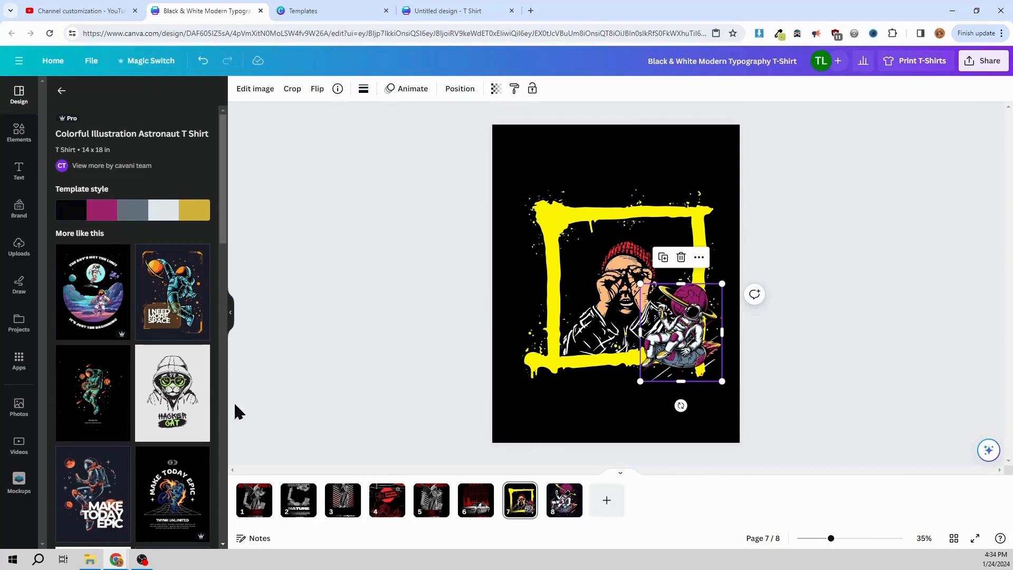
{"action": "left_click", "coordinate": [442, 346]}
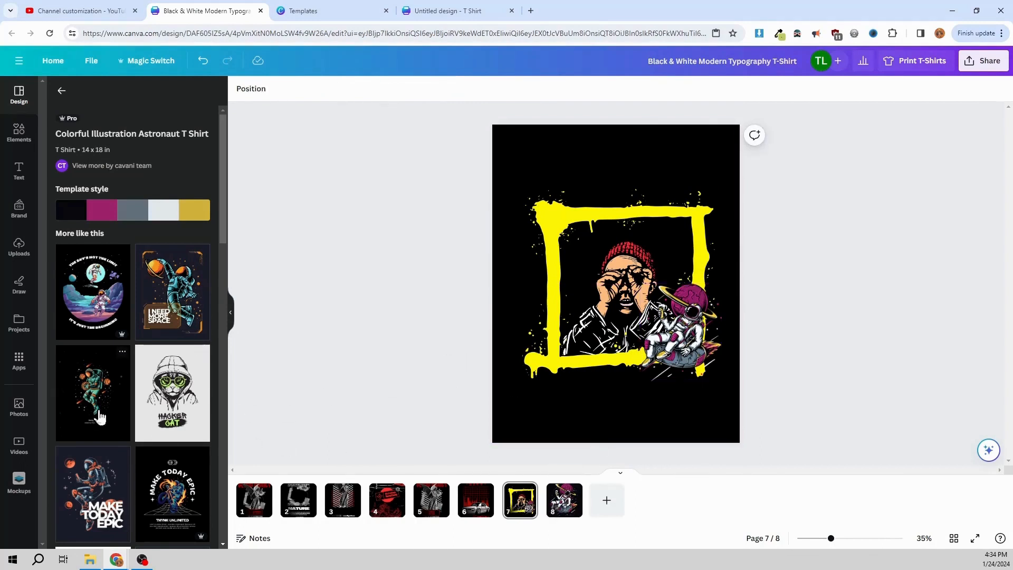
{"action": "scroll", "coordinate": [99, 415], "scroll_direction": "down", "scroll_amount": 5}
{"action": "scroll", "coordinate": [127, 401], "scroll_direction": "down", "scroll_amount": 1}
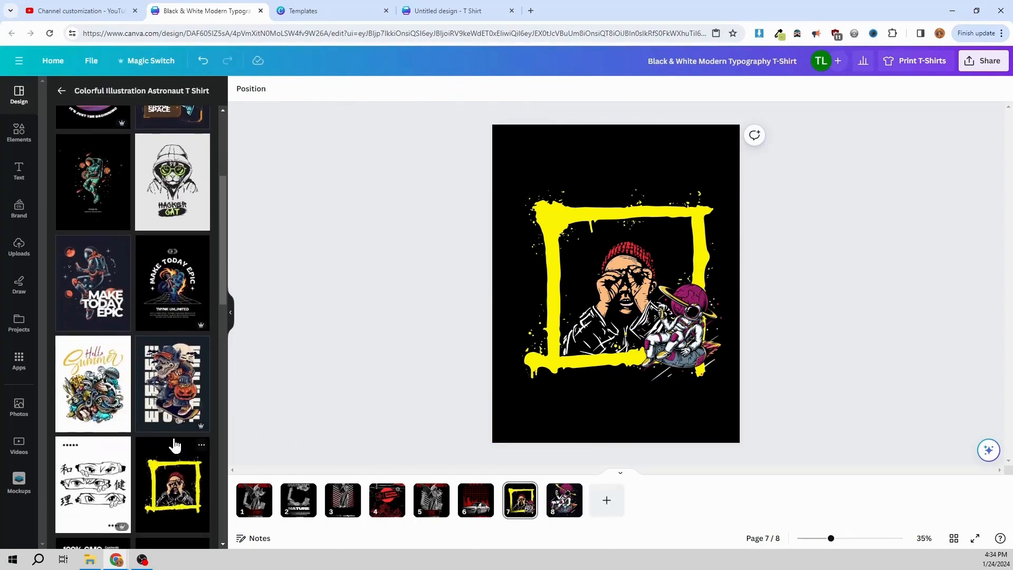
{"action": "scroll", "coordinate": [174, 446], "scroll_direction": "up", "scroll_amount": 3}
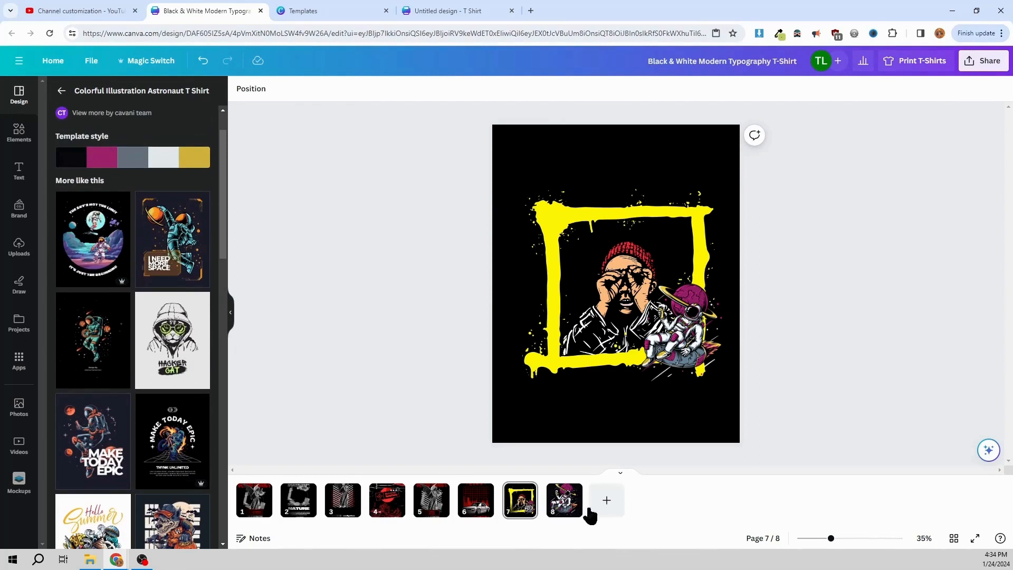
{"action": "left_click", "coordinate": [607, 501]}
{"action": "right_click", "coordinate": [608, 505]}
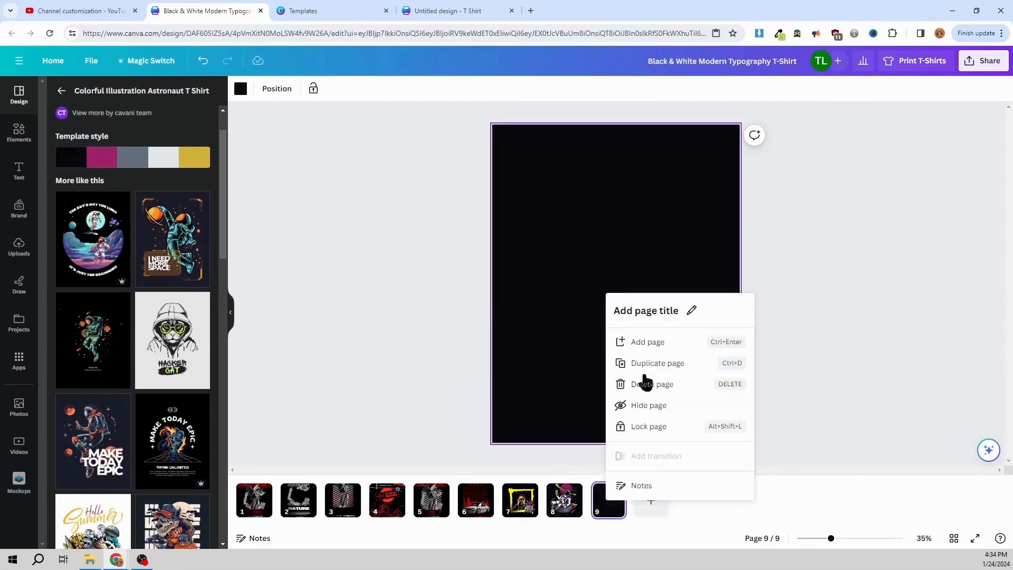
{"action": "left_click", "coordinate": [667, 382]}
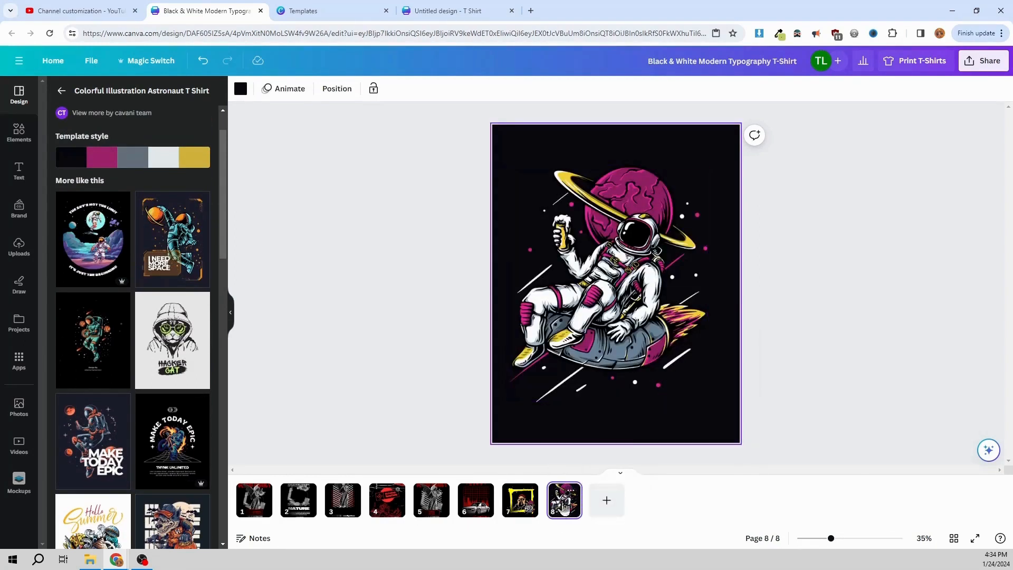
Step: Apply the Orange Yellow Space Funny Minimal Bold T-Shirt template to page 8 and copy its blue astronaut illustration onto page 7
{"action": "left_click", "coordinate": [180, 244]}
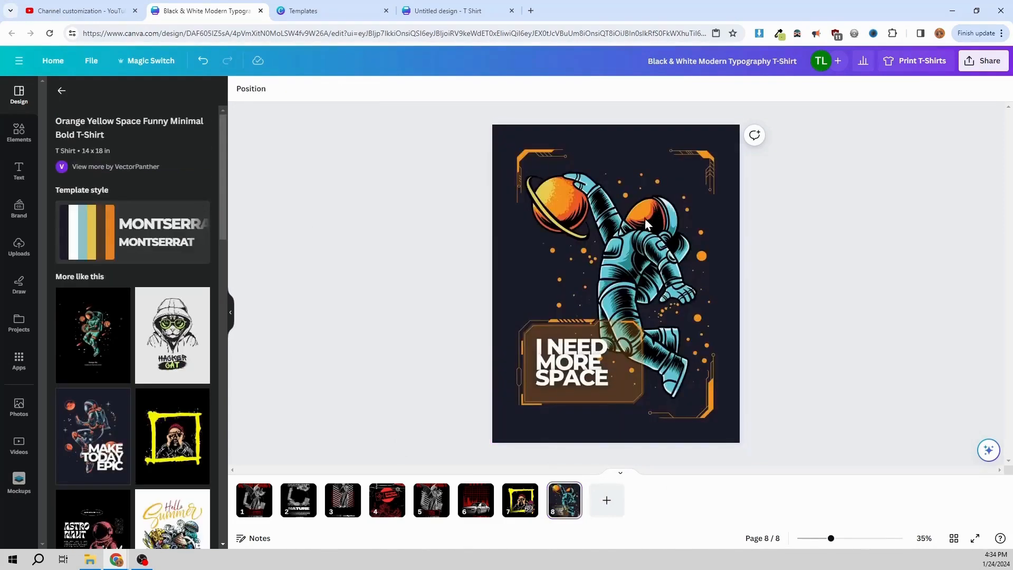
{"action": "left_click", "coordinate": [644, 227]}
{"action": "left_click_drag", "start_coordinate": [659, 226], "coordinate": [639, 235]}
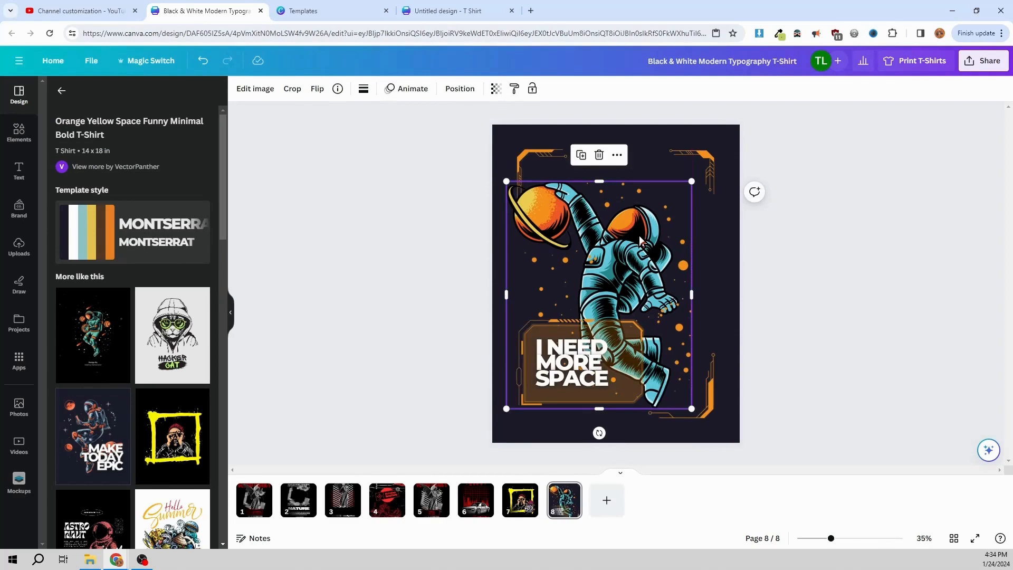
{"action": "left_click", "coordinate": [516, 510]}
{"action": "key", "text": "ctrl+v"}
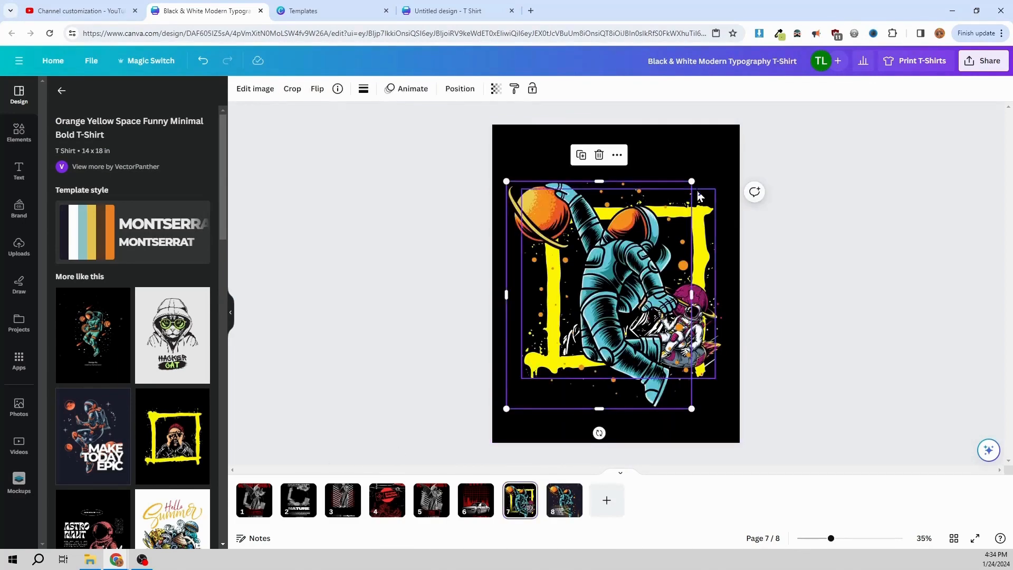
Step: Shrink the blue astronaut illustration on page 7 and place it over the yellow frame's upper-left corner
{"action": "left_click_drag", "start_coordinate": [693, 184], "coordinate": [596, 300]}
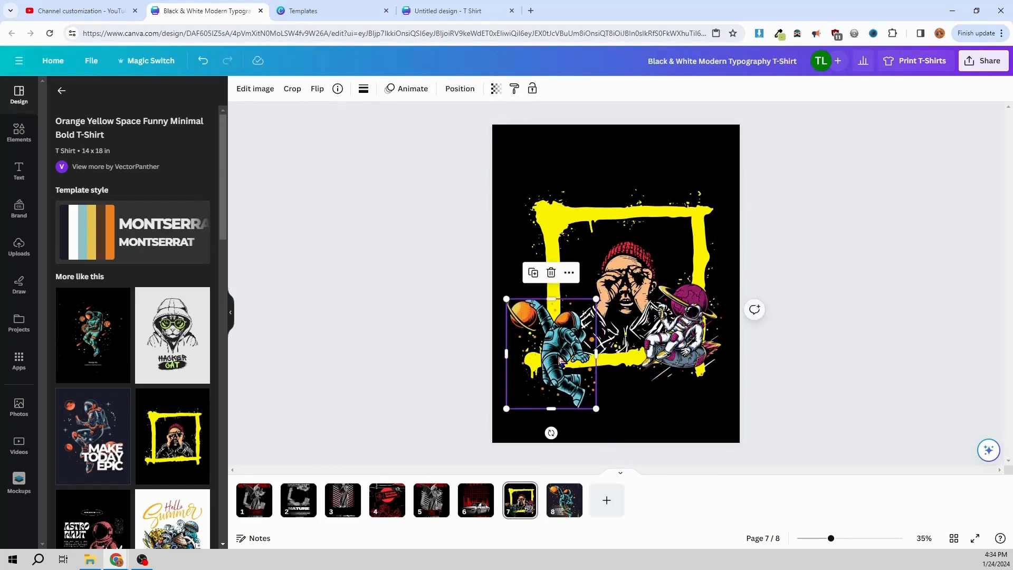
{"action": "left_click_drag", "start_coordinate": [559, 357], "coordinate": [562, 231]}
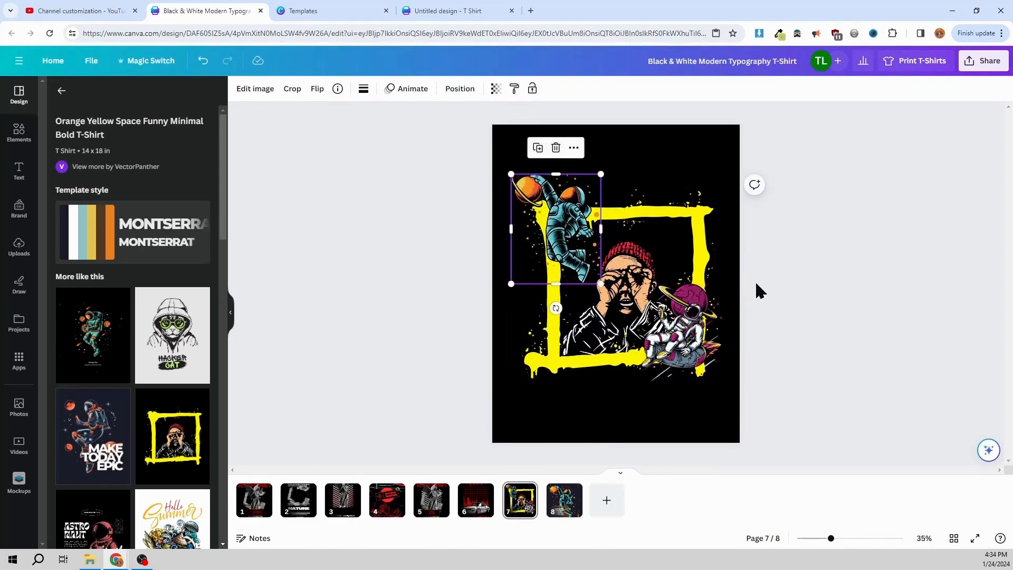
{"action": "left_click", "coordinate": [738, 288]}
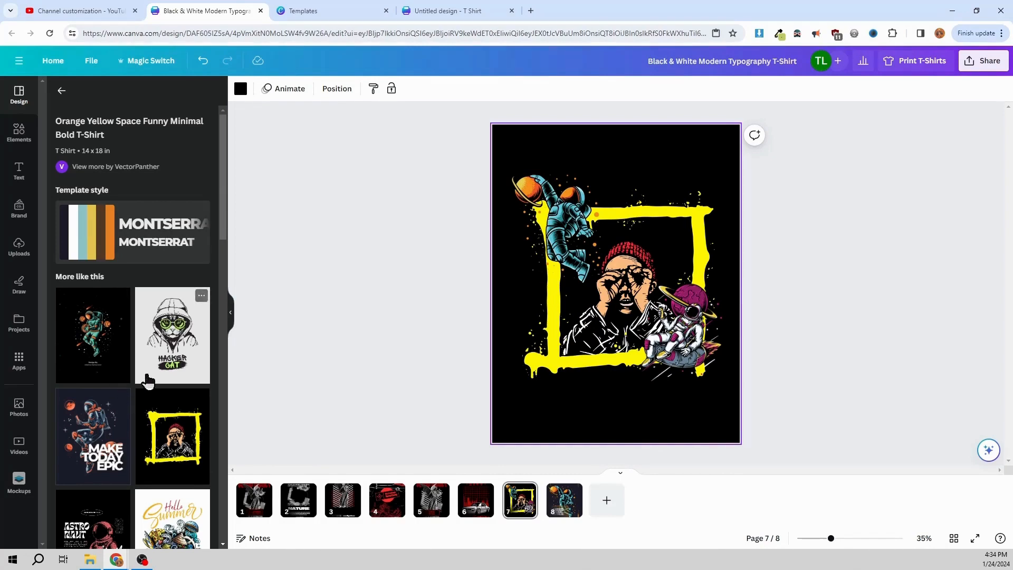
Step: Browse the similar templates and try the Black and Yellow Alien T-Shirt template on page 8
{"action": "scroll", "coordinate": [148, 380], "scroll_direction": "down", "scroll_amount": 5}
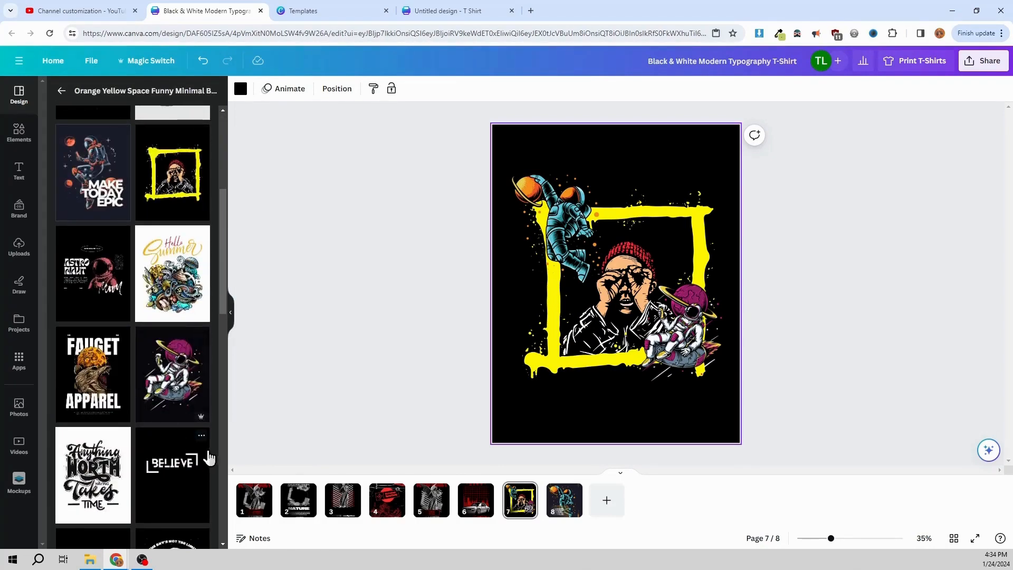
{"action": "scroll", "coordinate": [166, 334], "scroll_direction": "down", "scroll_amount": 6}
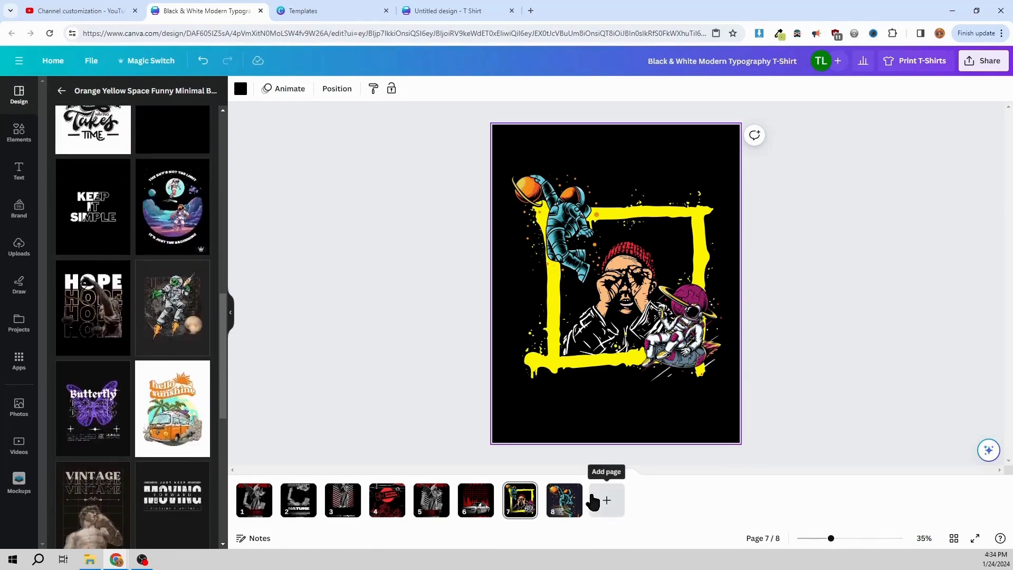
{"action": "scroll", "coordinate": [139, 346], "scroll_direction": "down", "scroll_amount": 4}
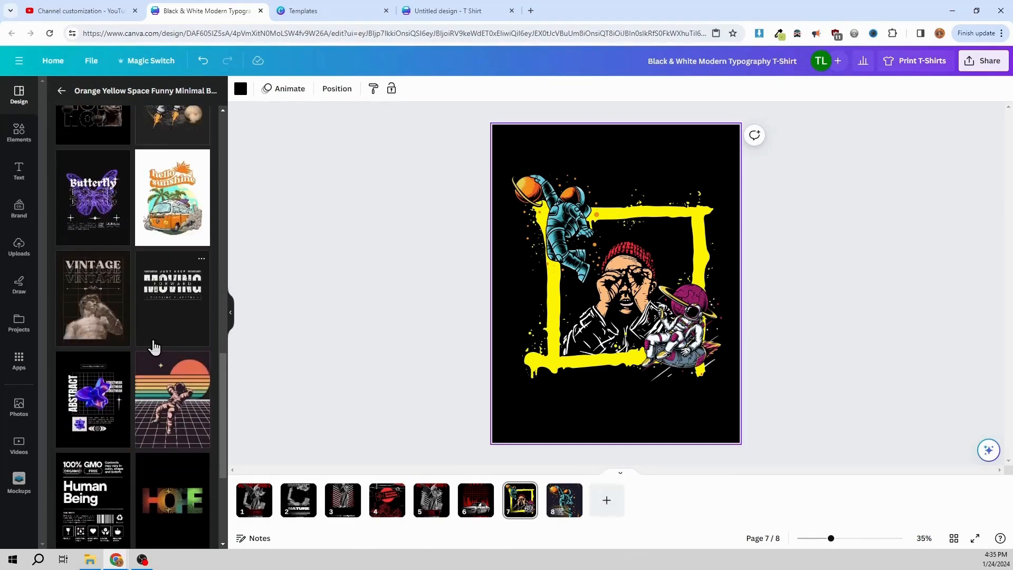
{"action": "scroll", "coordinate": [153, 347], "scroll_direction": "up", "scroll_amount": 3}
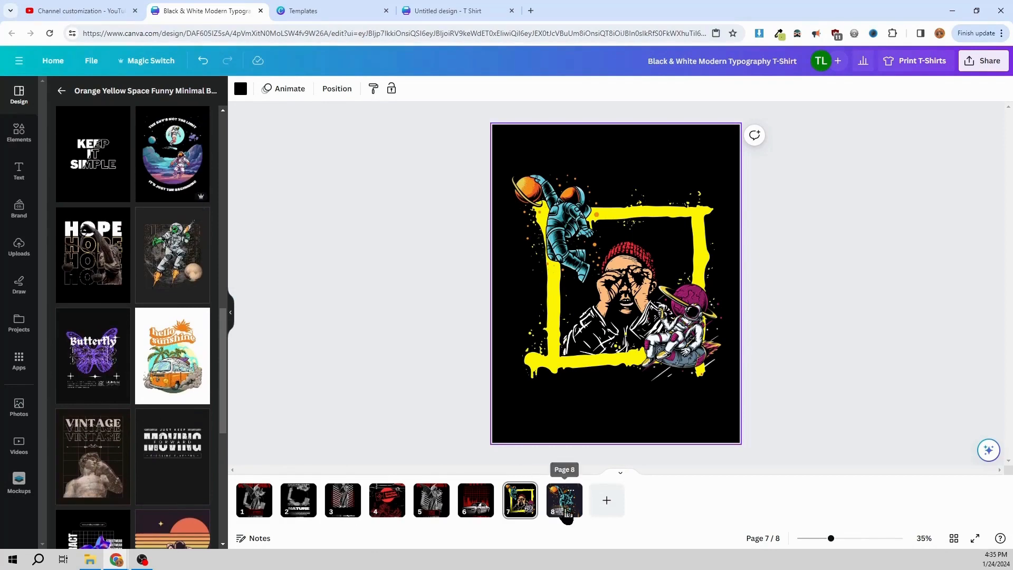
{"action": "left_click", "coordinate": [577, 499]}
{"action": "left_click", "coordinate": [177, 258]}
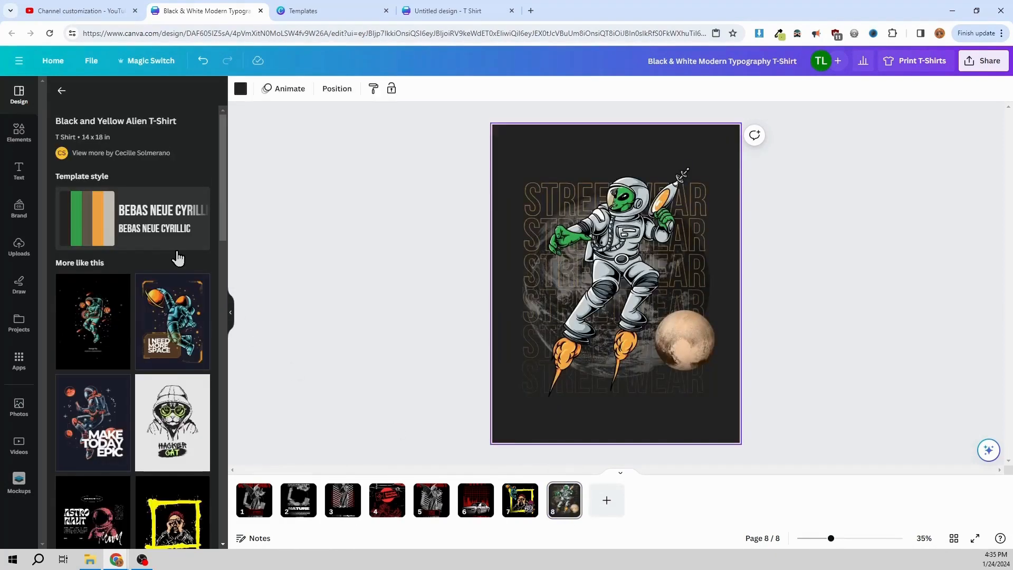
Step: Apply the Blue Orange Modern Illustration Epic Astronaut T-Shirt template to page 8 and copy its astronaut illustration onto page 7
{"action": "scroll", "coordinate": [137, 354], "scroll_direction": "down", "scroll_amount": 4}
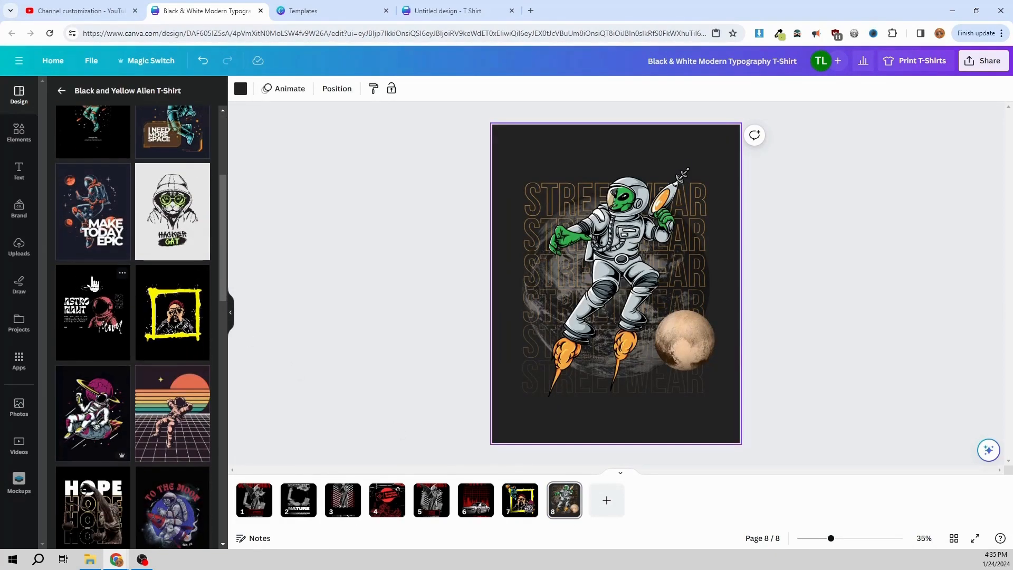
{"action": "left_click", "coordinate": [93, 217]}
{"action": "left_click", "coordinate": [589, 223]}
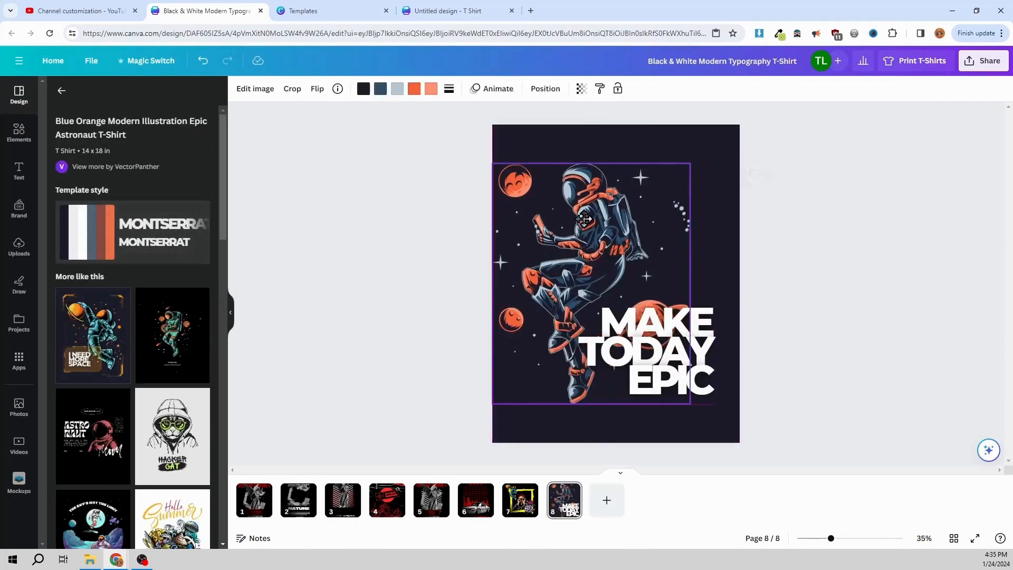
{"action": "left_click", "coordinate": [515, 505]}
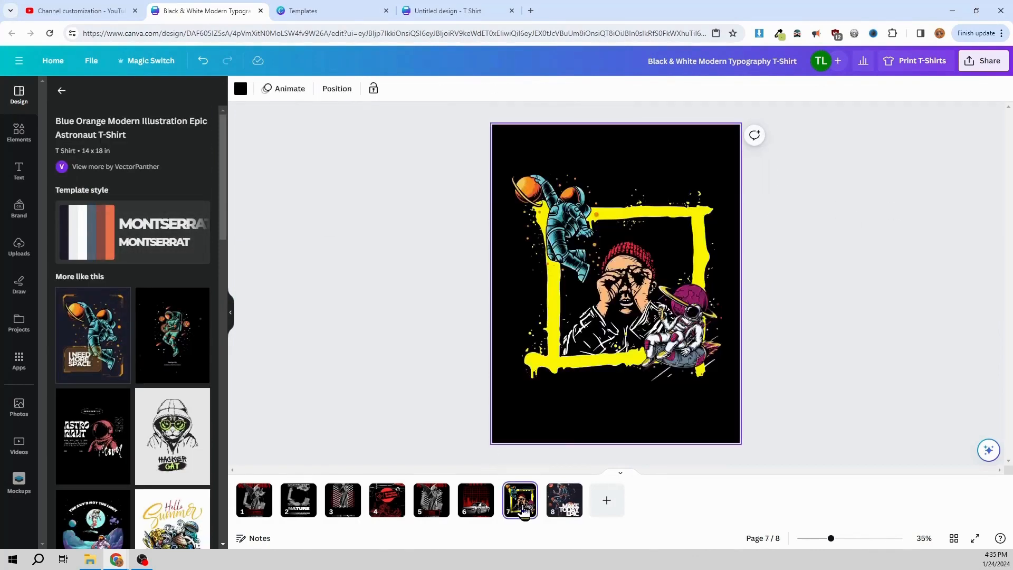
{"action": "key", "text": "ctrl+v"}
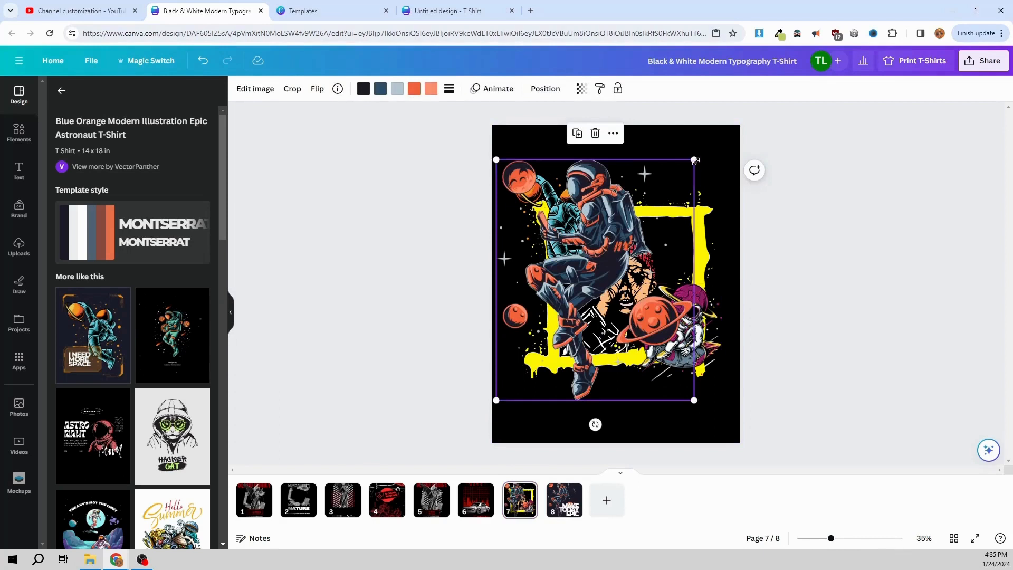
Step: Shrink the pasted orange astronaut, place it over the yellow frame's lower-left corner and flip it horizontally
{"action": "left_click_drag", "start_coordinate": [694, 163], "coordinate": [571, 311]}
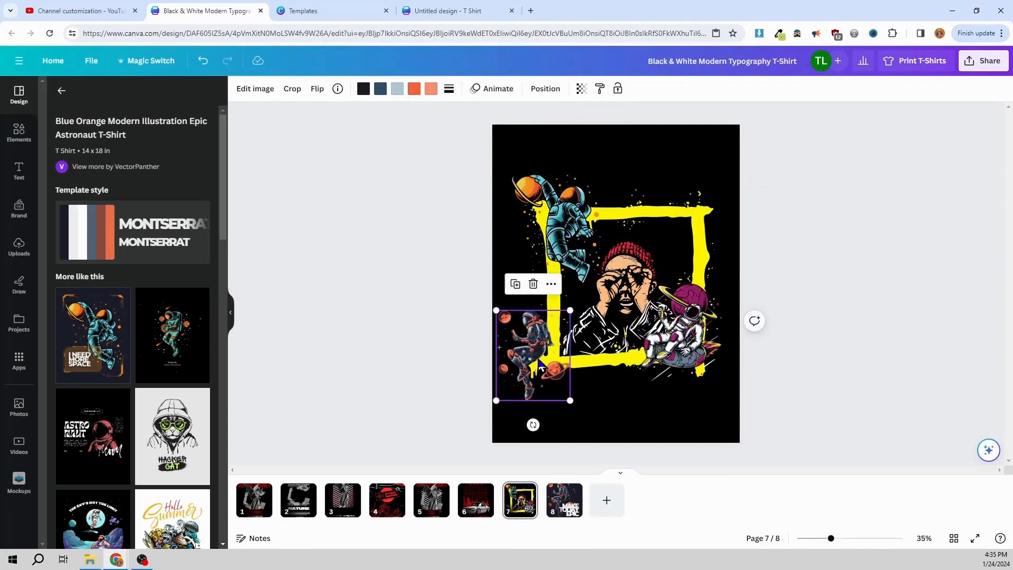
{"action": "left_click_drag", "start_coordinate": [535, 352], "coordinate": [562, 354]}
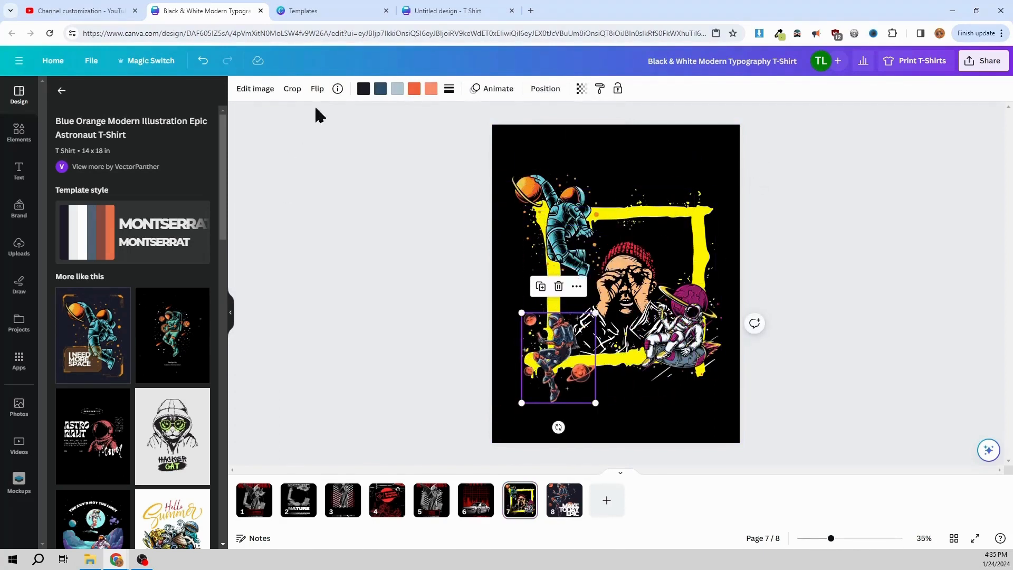
{"action": "left_click", "coordinate": [316, 90]}
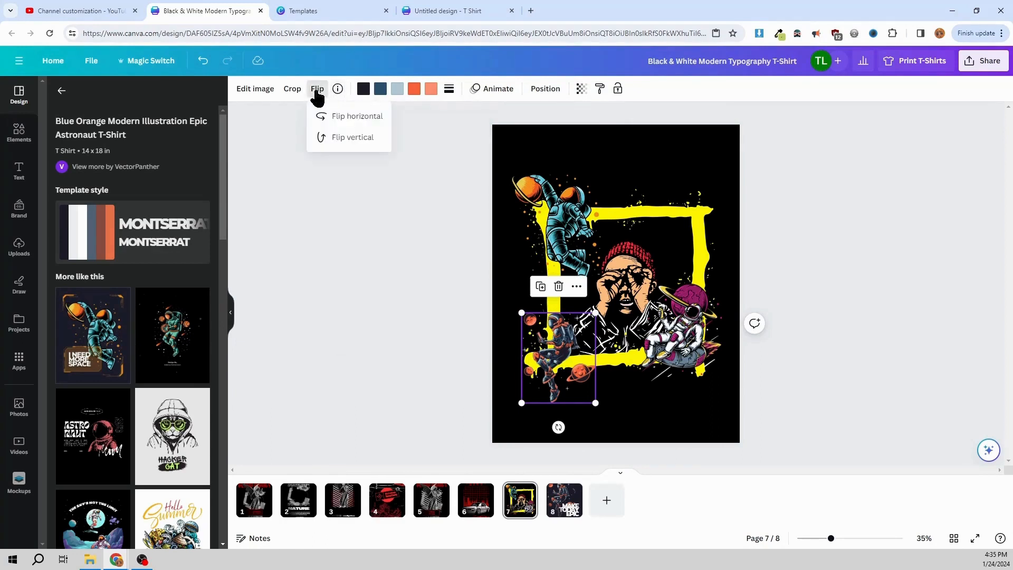
{"action": "left_click", "coordinate": [316, 91]}
{"action": "left_click", "coordinate": [317, 91]}
{"action": "left_click", "coordinate": [348, 117]}
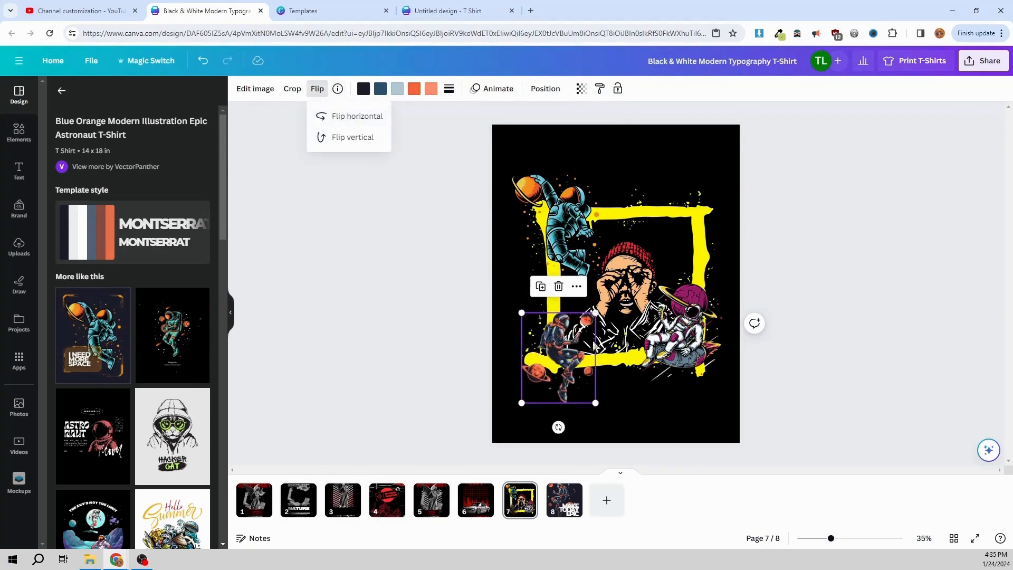
Step: Tilt the orange astronaut counter-clockwise and nudge it slightly left over the frame's lower-left corner
{"action": "left_click_drag", "start_coordinate": [558, 427], "coordinate": [587, 420]}
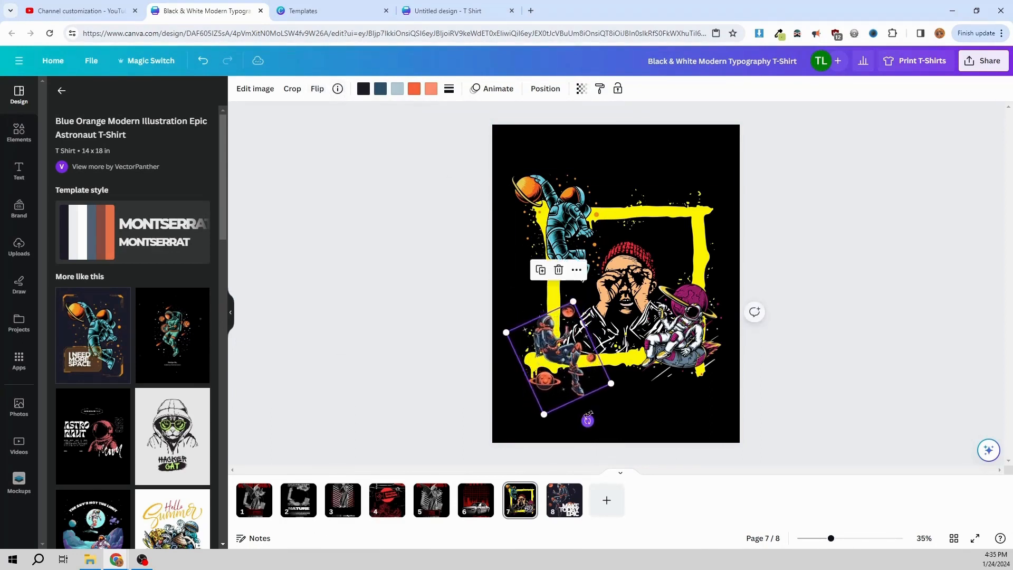
{"action": "key", "text": "ctrl+z"}
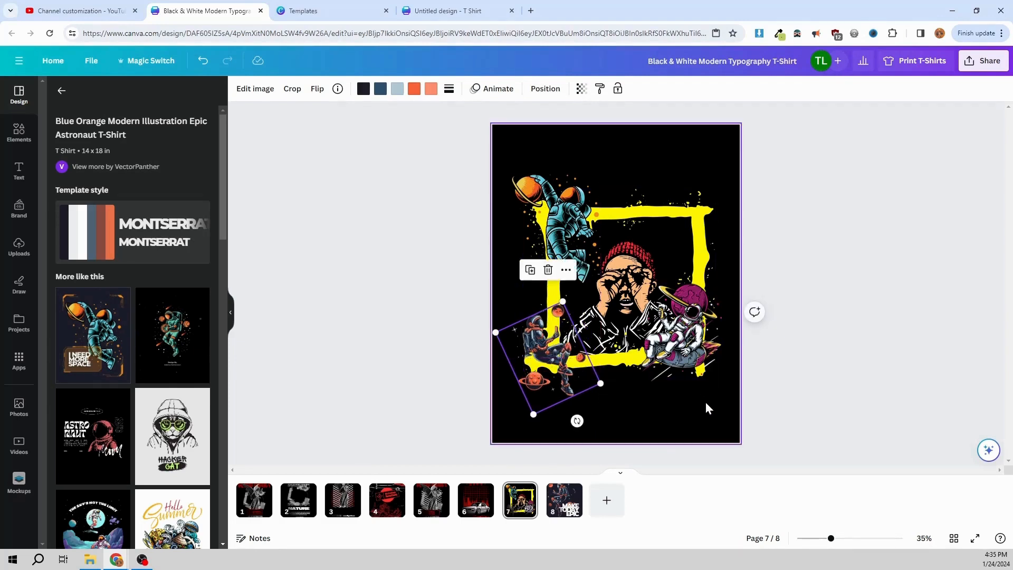
{"action": "left_click", "coordinate": [705, 404]}
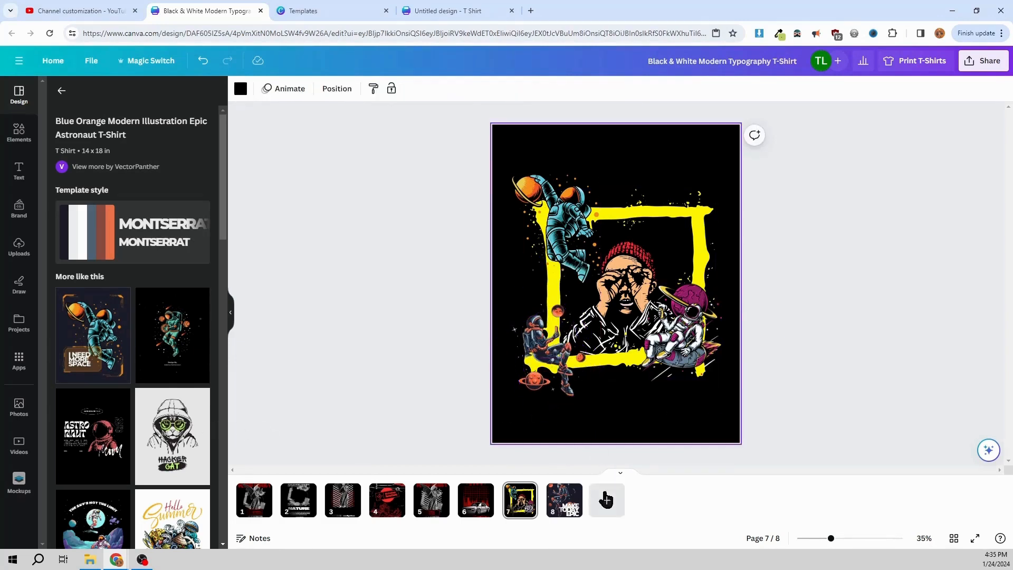
Step: Copy the MAKE TODAY EPIC text from page 8 onto page 7
{"action": "left_click", "coordinate": [567, 513]}
{"action": "left_click", "coordinate": [712, 351]}
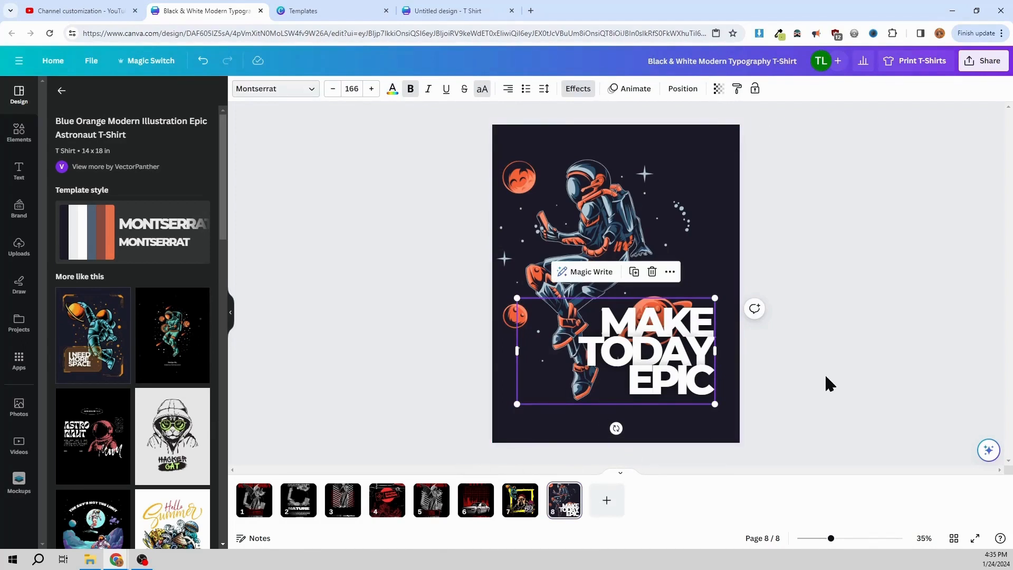
{"action": "left_click", "coordinate": [523, 505]}
{"action": "key", "text": "ctrl+v"}
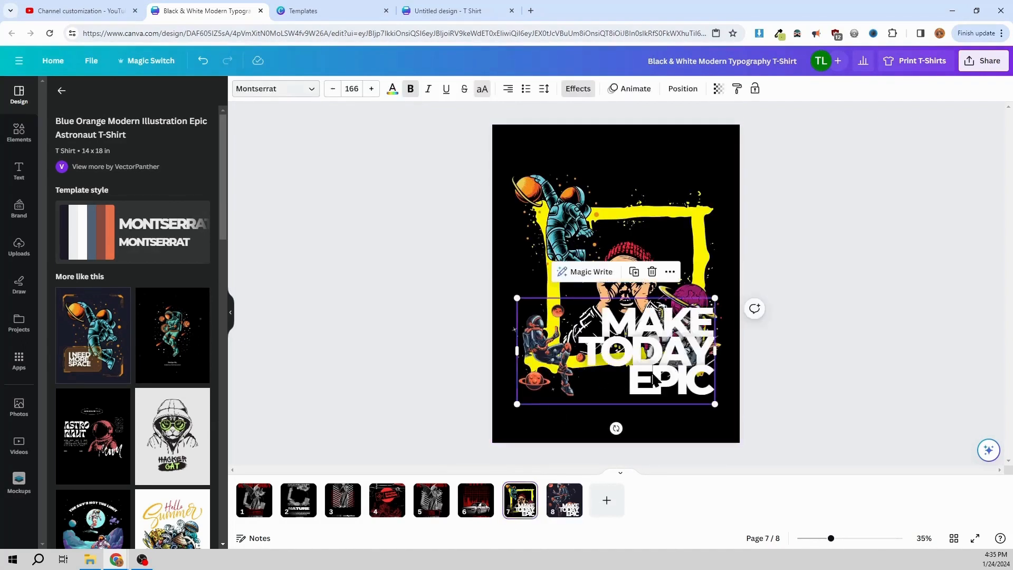
Step: Move the MAKE TODAY EPIC text over the yellow frame's upper-right corner and shrink it to font size 156
{"action": "left_click_drag", "start_coordinate": [652, 373], "coordinate": [649, 218]}
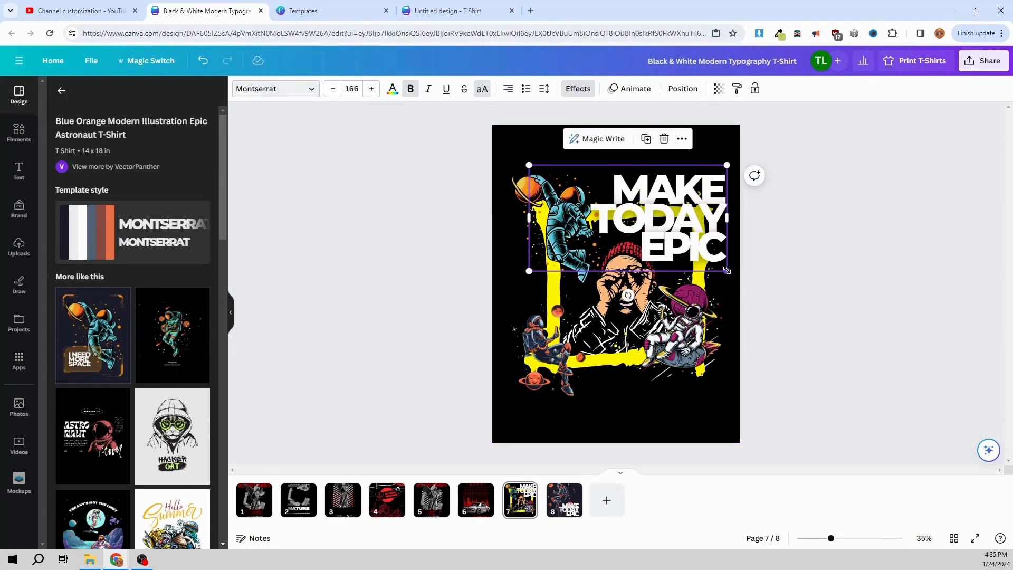
{"action": "left_click_drag", "start_coordinate": [727, 270], "coordinate": [715, 264]}
{"action": "left_click_drag", "start_coordinate": [665, 232], "coordinate": [672, 222]}
{"action": "left_click", "coordinate": [805, 280]}
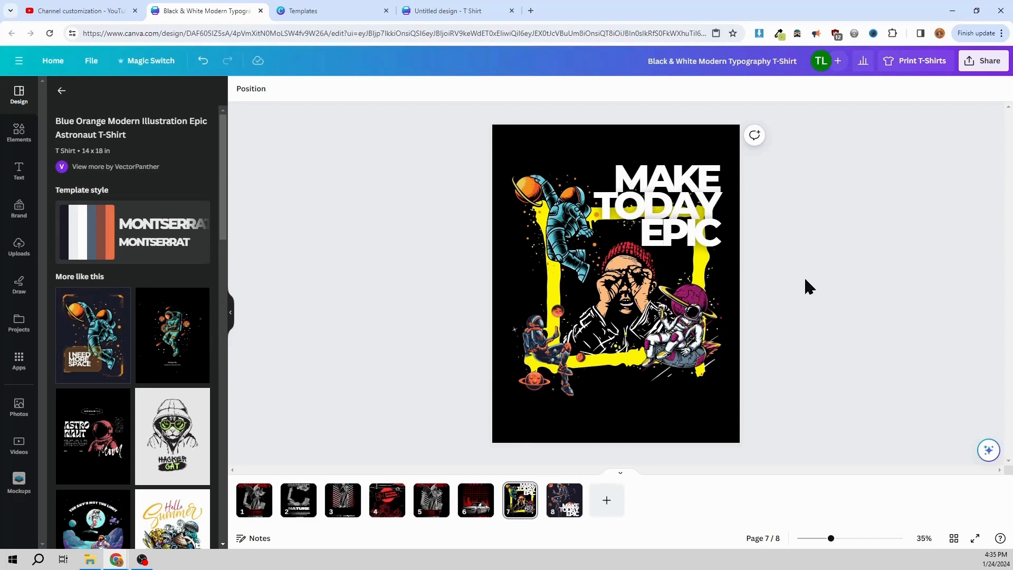
Step: Try to move all page 7 elements slightly down together, then undo the move
{"action": "left_click_drag", "start_coordinate": [794, 144], "coordinate": [391, 452]}
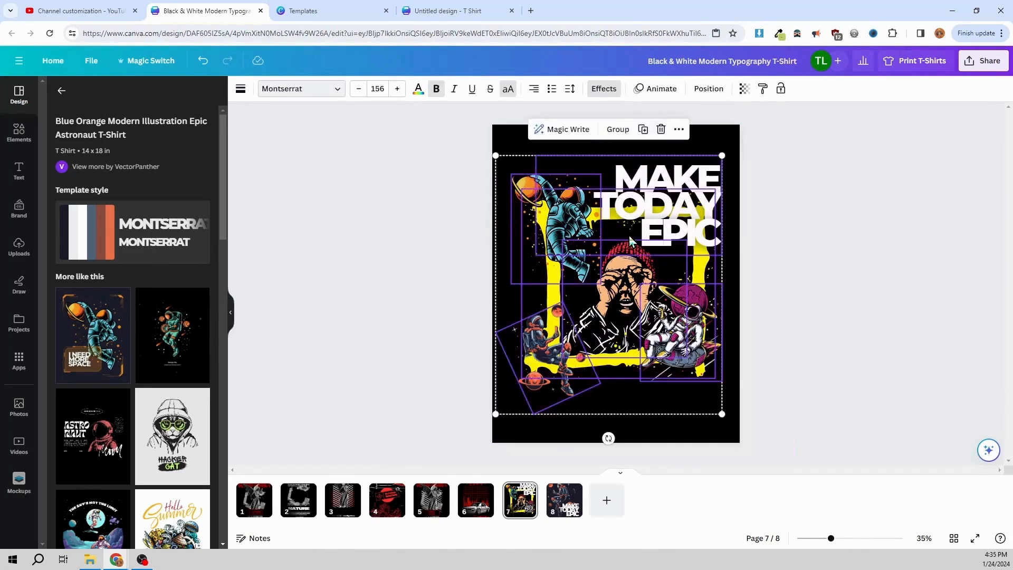
{"action": "left_click", "coordinate": [629, 236], "text": "shift"}
{"action": "left_click_drag", "start_coordinate": [630, 236], "coordinate": [631, 247]}
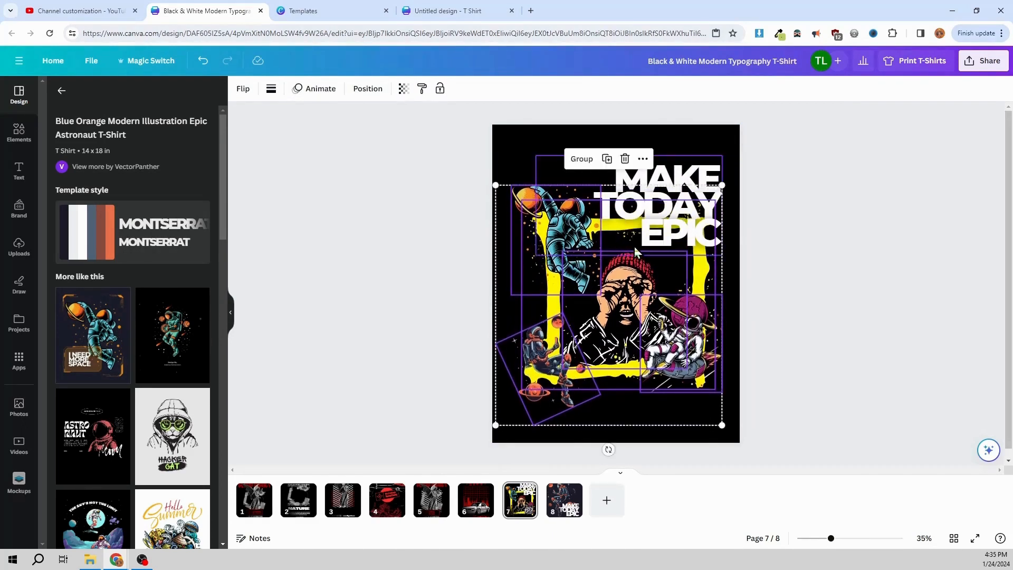
{"action": "key", "text": "ctrl+z"}
Step: Group all the illustrations and text on page 7 and shift the group slightly down
{"action": "left_click", "coordinate": [923, 153]}
{"action": "left_click_drag", "start_coordinate": [740, 144], "coordinate": [452, 432]}
{"action": "left_click", "coordinate": [626, 132]}
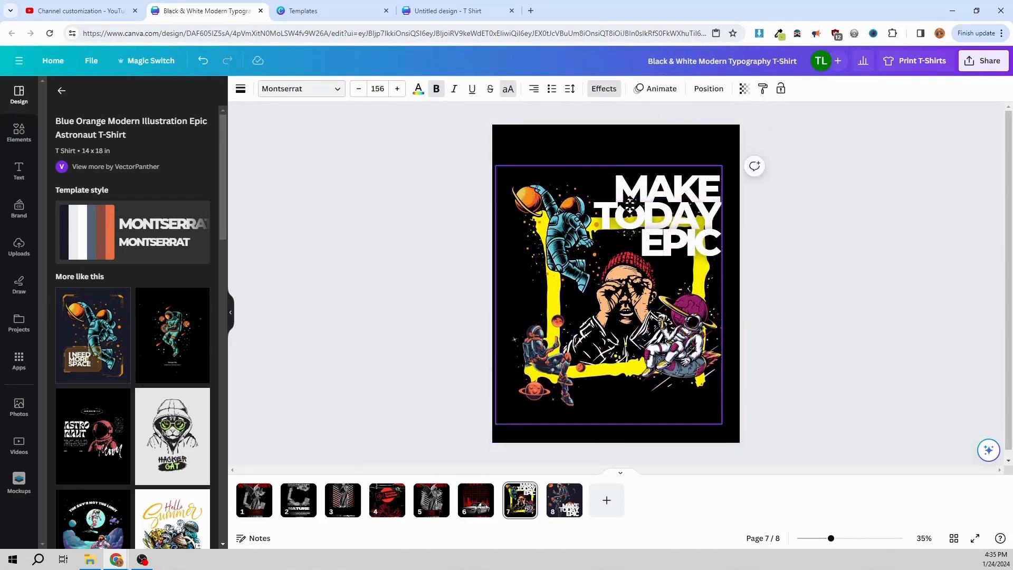